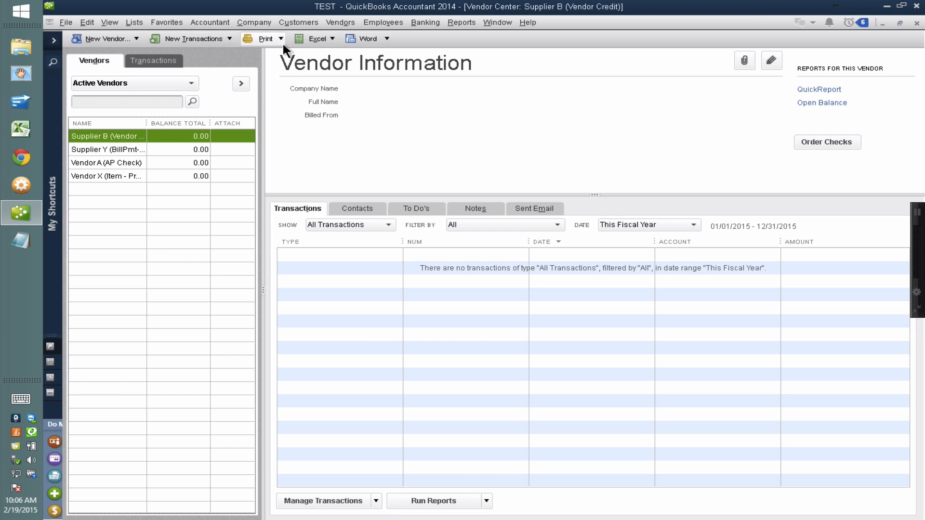
Widen the vendor list's name column and look over the Vendor Center's bill transactions before returning to the vendors.
drag(148, 124, 191, 128)
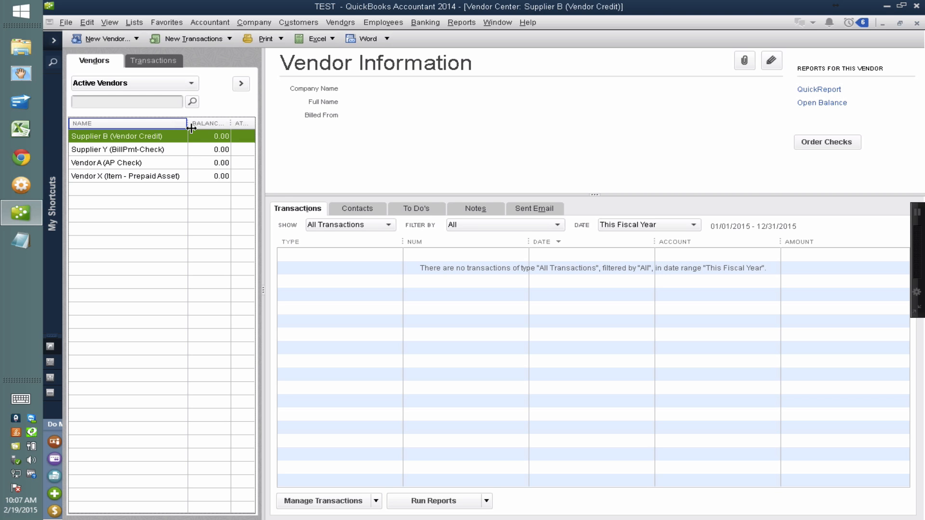
click(340, 224)
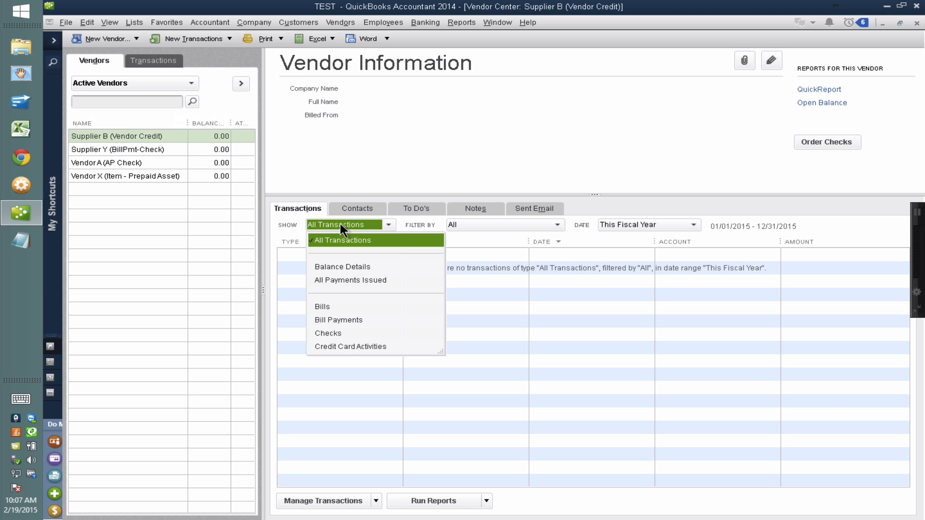
click(154, 60)
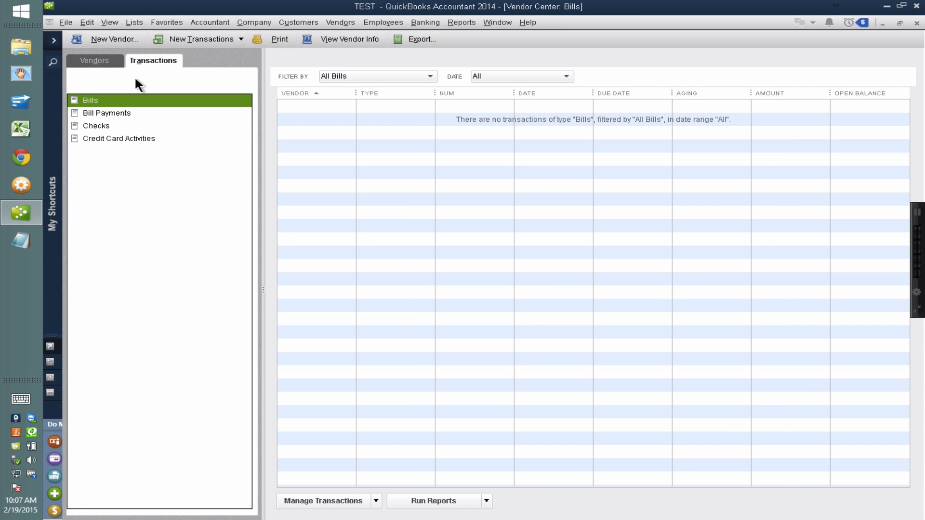
click(97, 60)
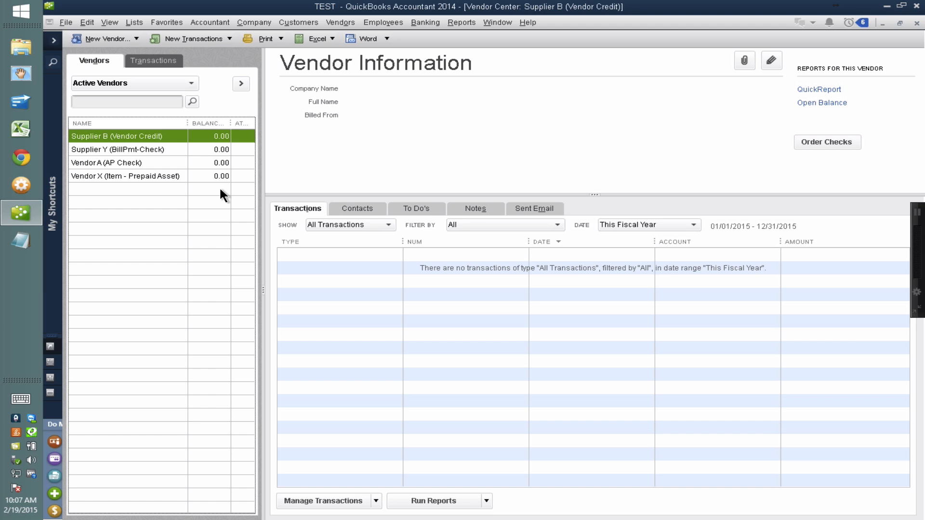
Select Vendor A (AP Check) in the Vendor Center and limit the displayed transactions to Bills.
click(146, 151)
click(139, 163)
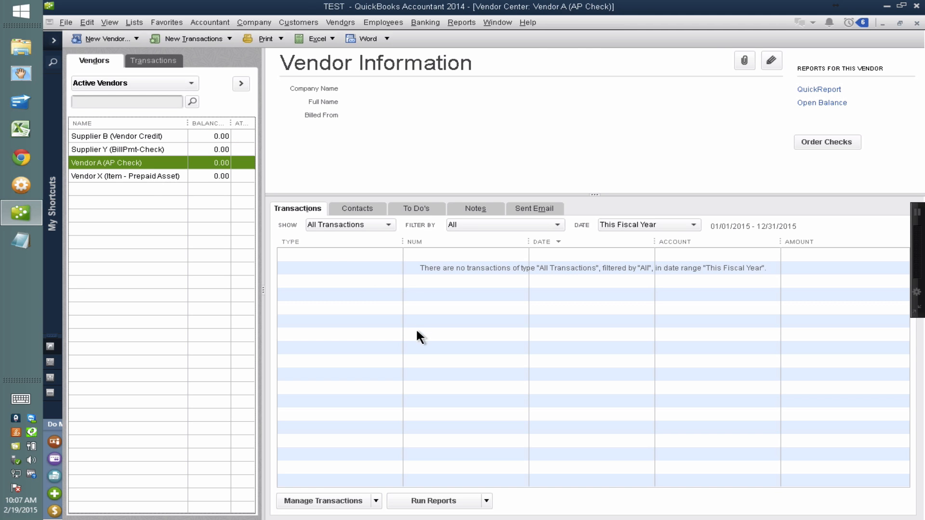
click(353, 225)
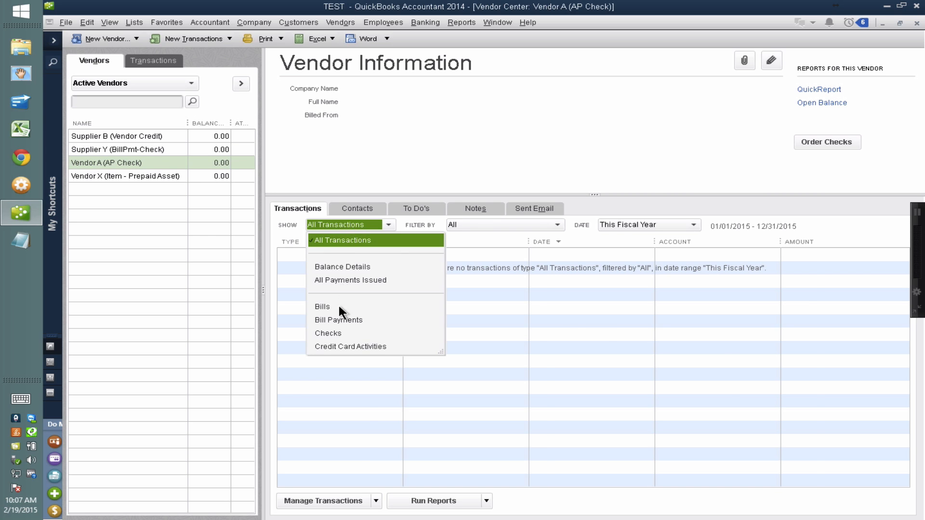
click(323, 307)
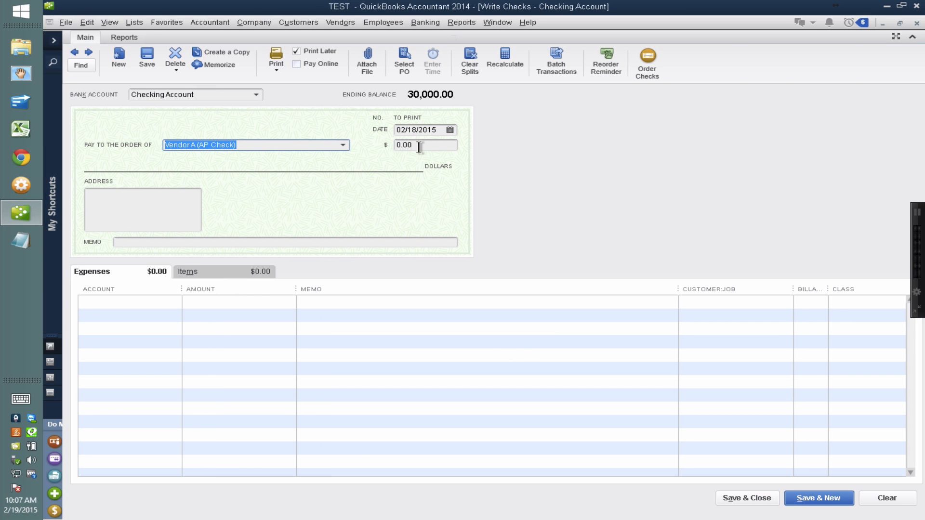
Set the check to Vendor A (AP Check) to 15,000.00 and assign its expense line to Accounts Payable.
key(Tab)
text(15000)
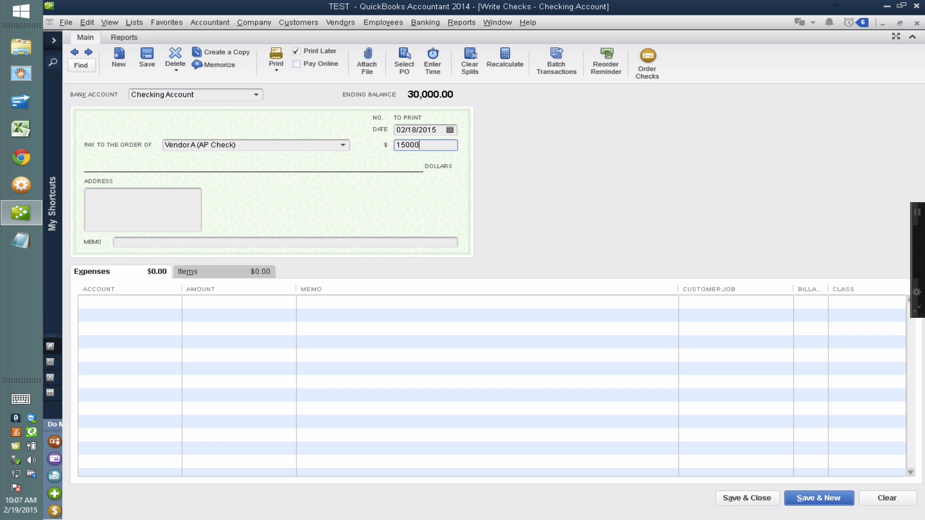
key(Tab)
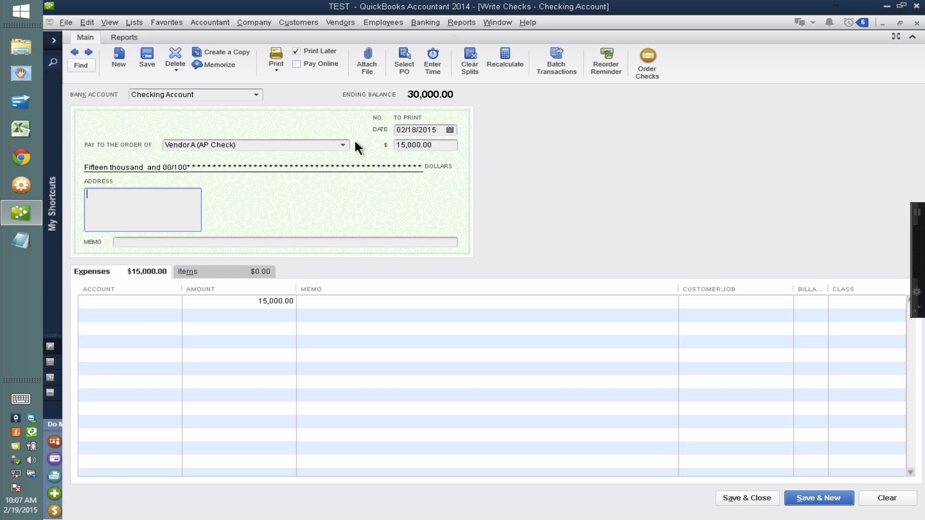
click(145, 301)
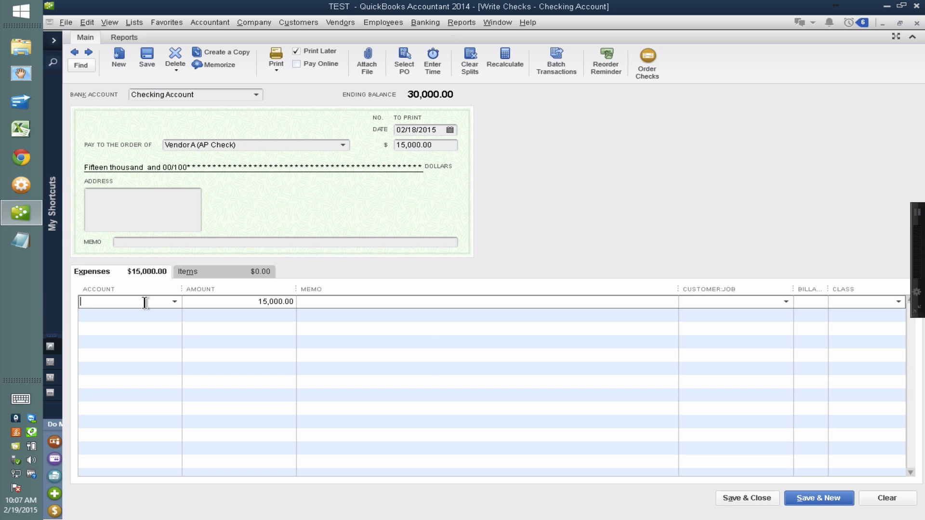
text(acc)
click(145, 303)
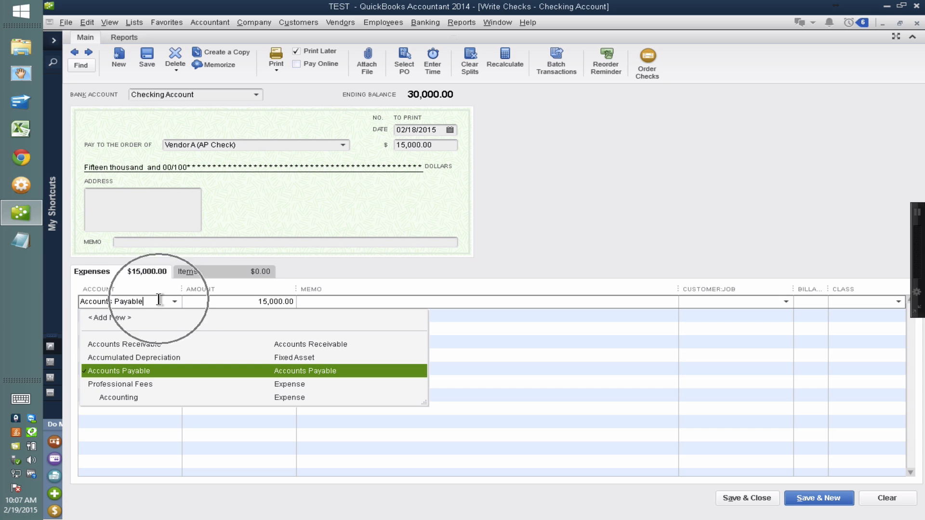
Assign Vendor A (AP Check) as the Customer:Job on the check's Accounts Payable expense line.
click(186, 273)
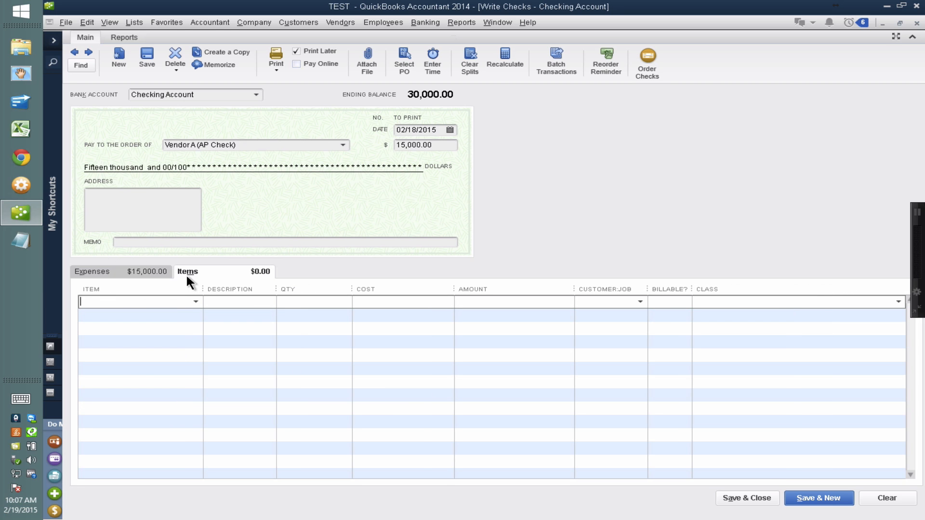
click(155, 278)
click(149, 303)
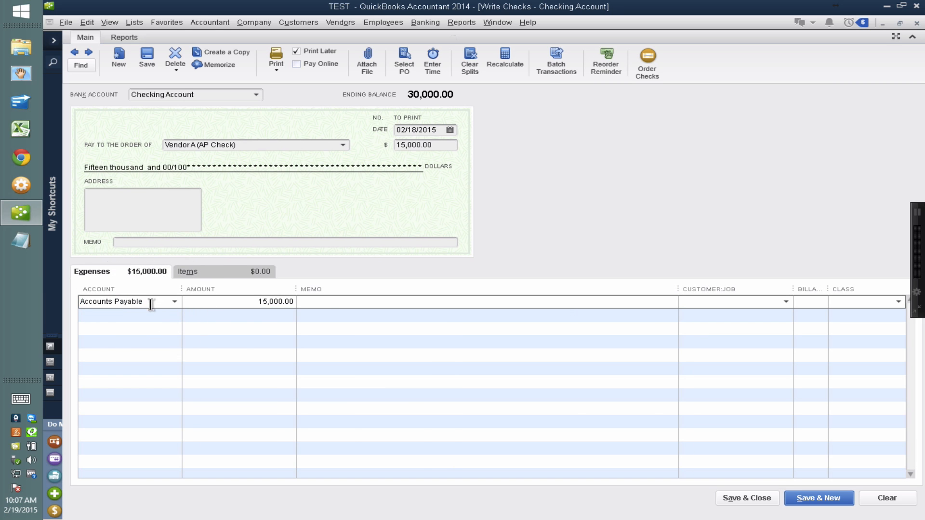
click(708, 302)
text(Vendor A (AP Check)
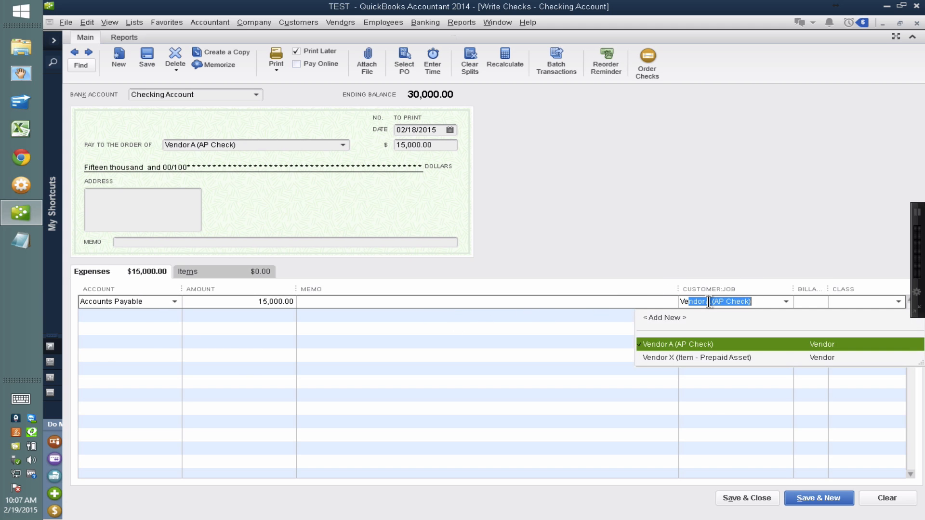
click(697, 344)
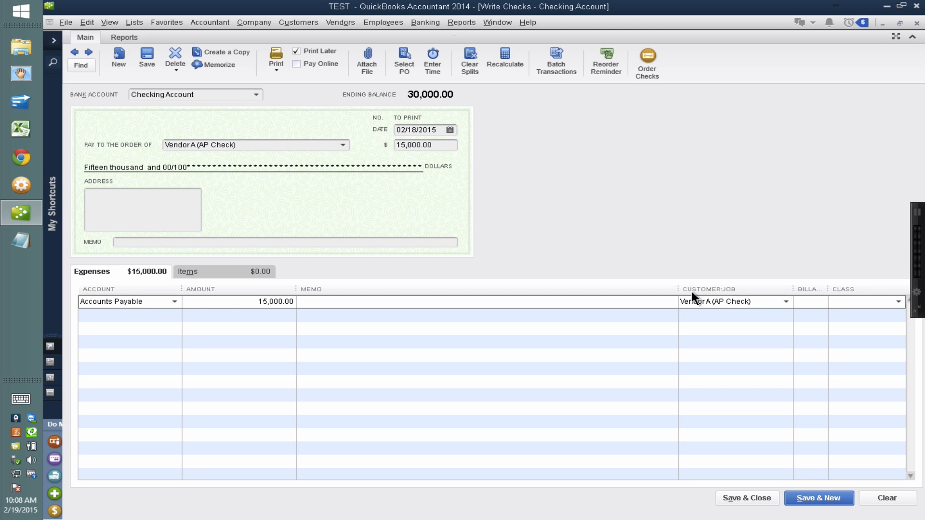
click(141, 301)
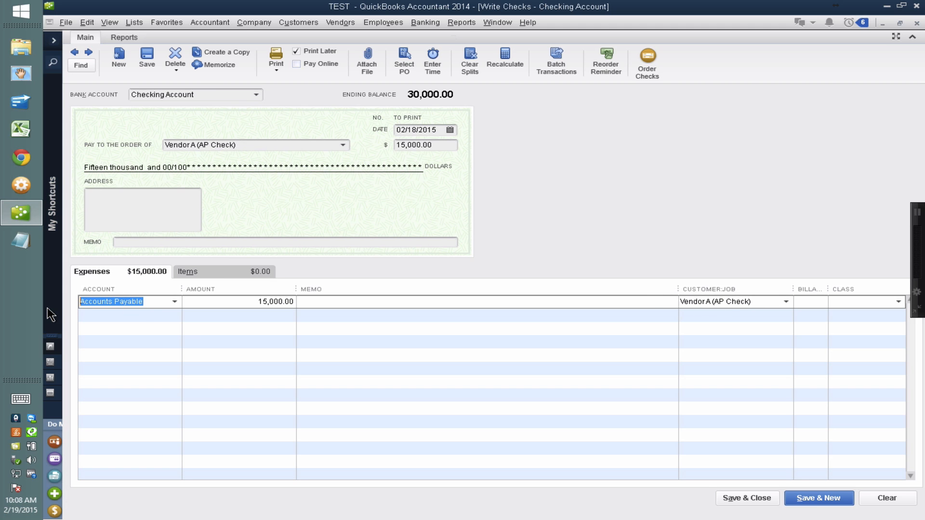
click(739, 302)
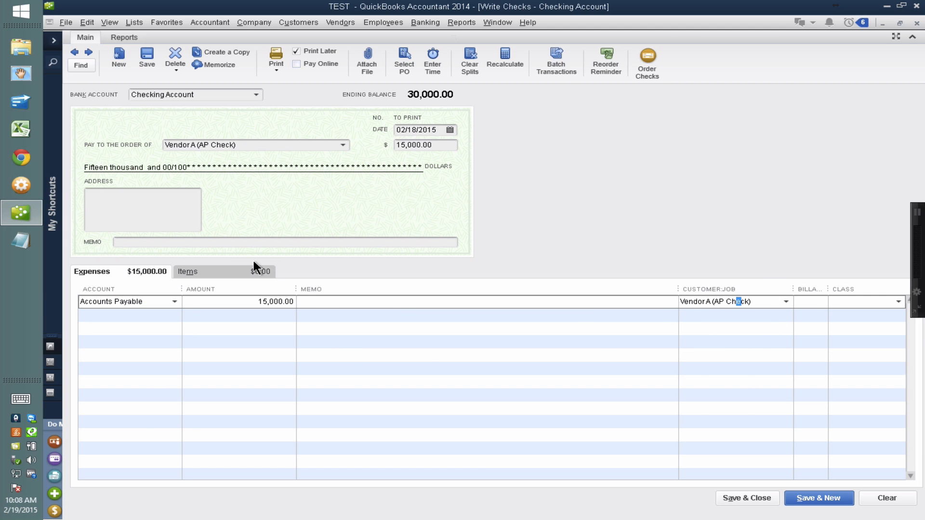
Enter the memo "prepayment bill #124 coming in march" on the check and copy it to the expense line.
click(238, 241)
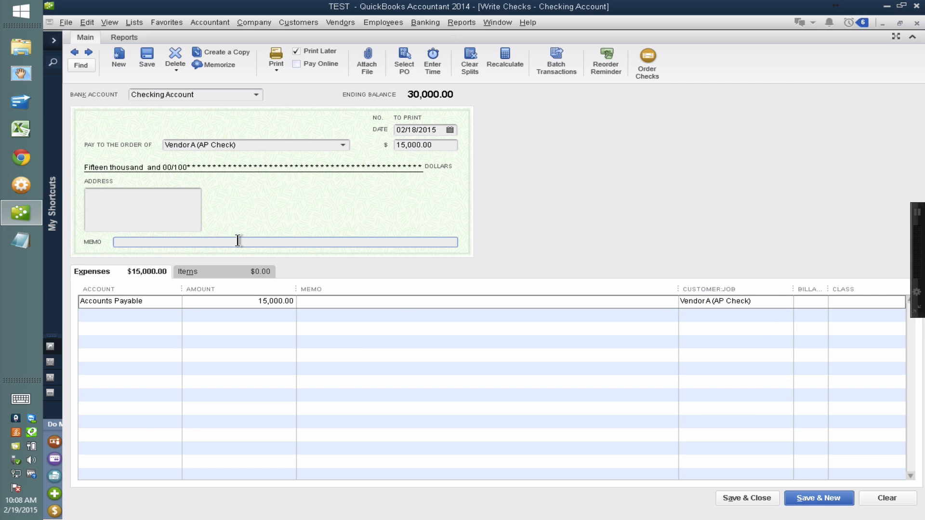
text(prepayment bill #124 coming in ma)
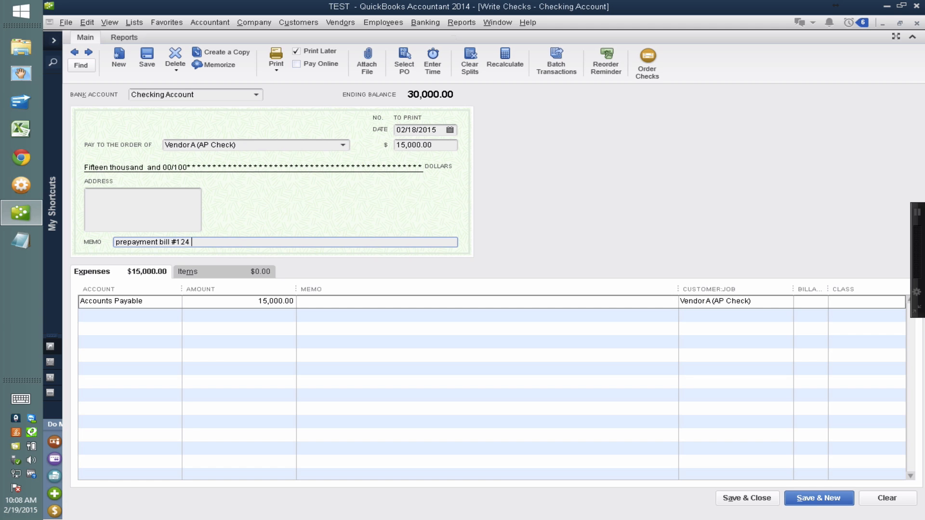
text(rch)
drag(260, 242, 95, 239)
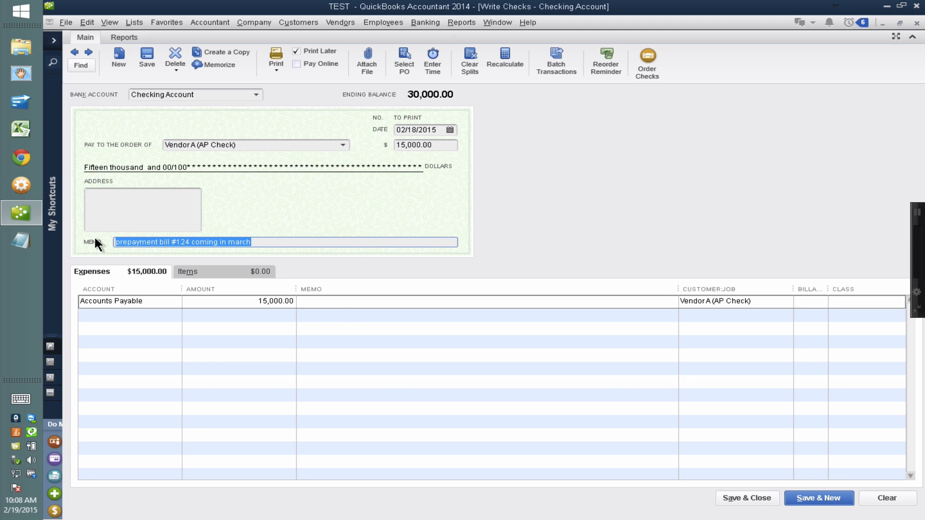
key(ctrl+c)
click(332, 302)
key(ctrl+v)
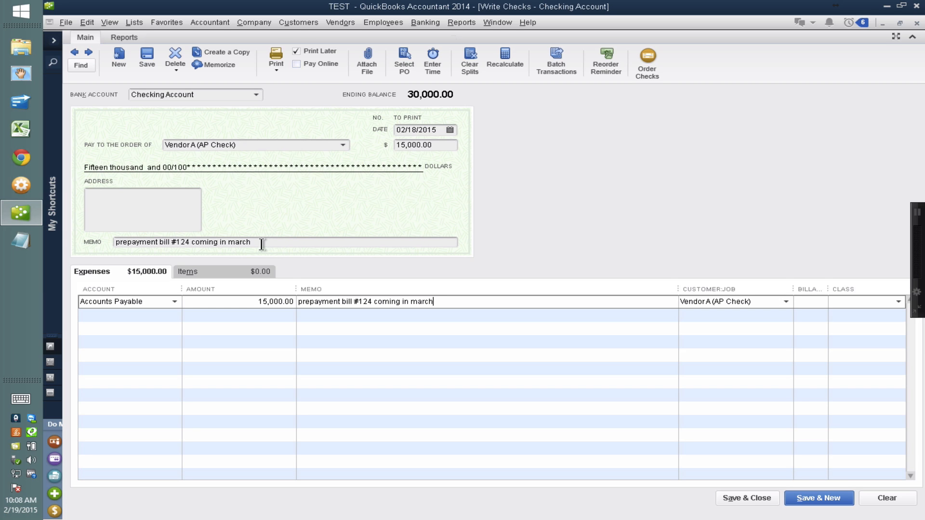
Turn off Print Later for the check and enter WIRE as its number.
click(297, 51)
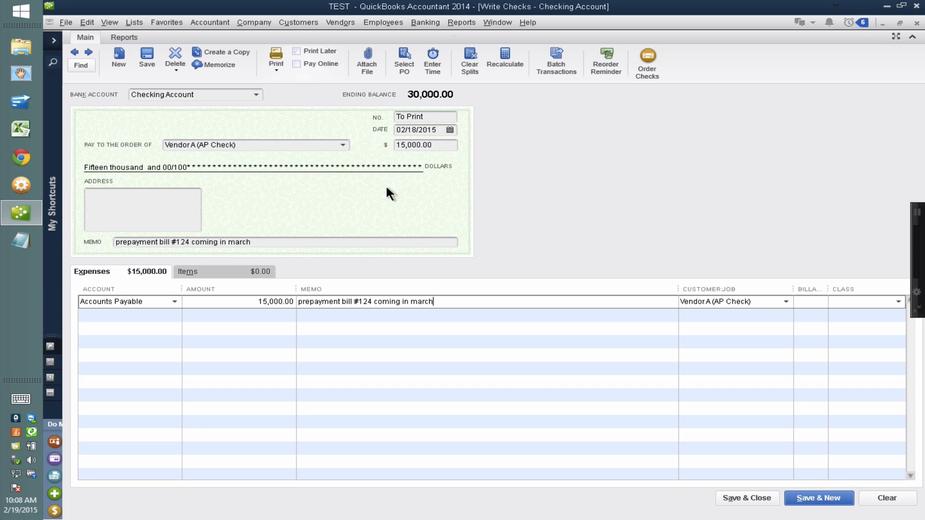
click(433, 117)
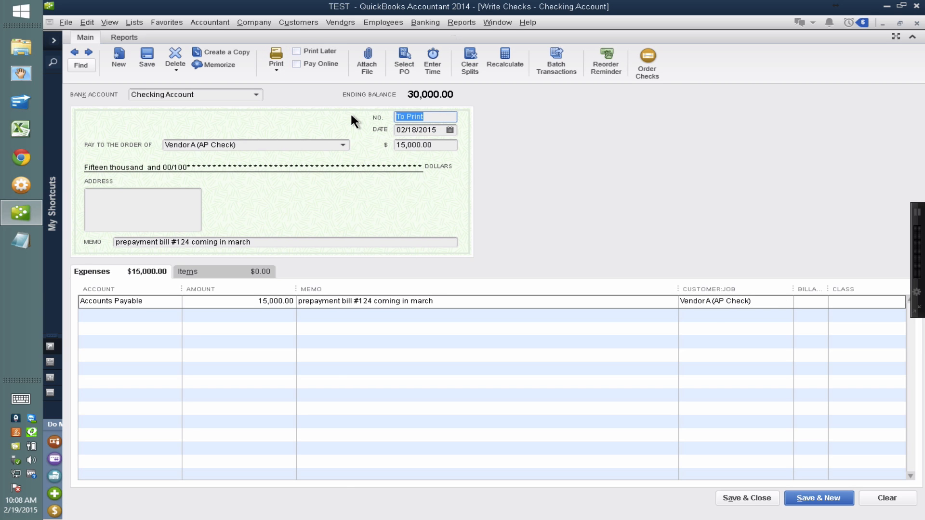
text(wi)
key(BackSpace)
key(BackSpace)
text(WIRE)
drag(426, 115, 368, 113)
text(23324)
key(BackSpace)
key(BackSpace)
key(BackSpace)
key(BackSpace)
key(BackSpace)
text(WIRE)
key(BackSpace)
key(BackSpace)
key(BackSpace)
key(BackSpace)
text(WIRE)
Save and close the check without assigning a class.
click(769, 501)
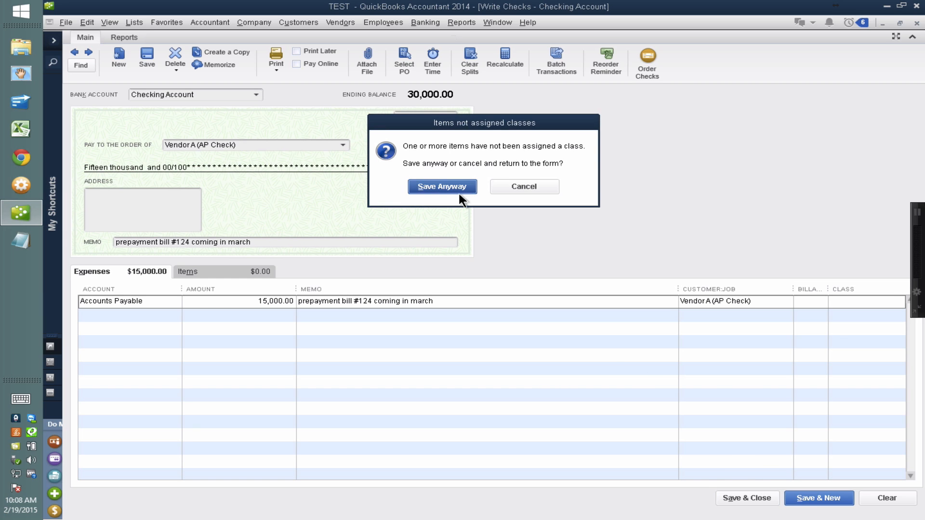
click(439, 188)
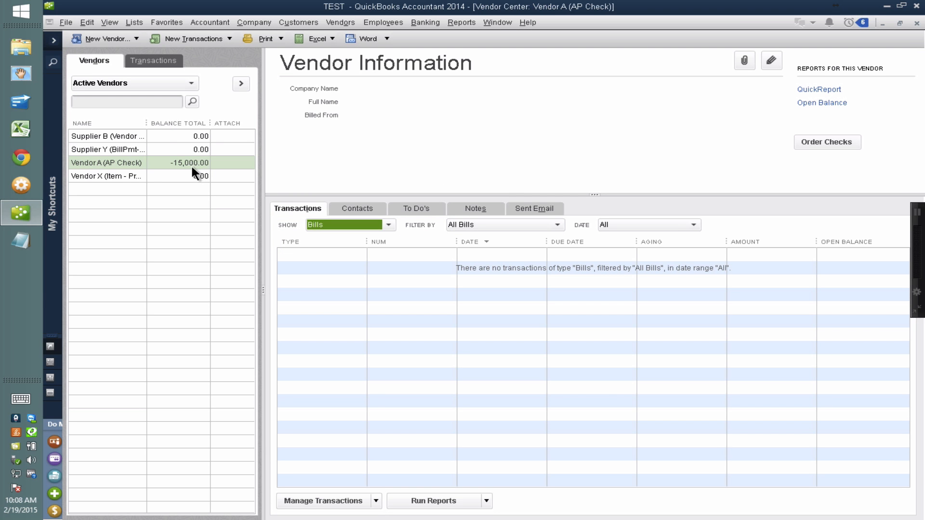
key(ctrl)
key(ctrl)
Open the Balance Sheet report and examine the Accounts Payable balance.
click(462, 22)
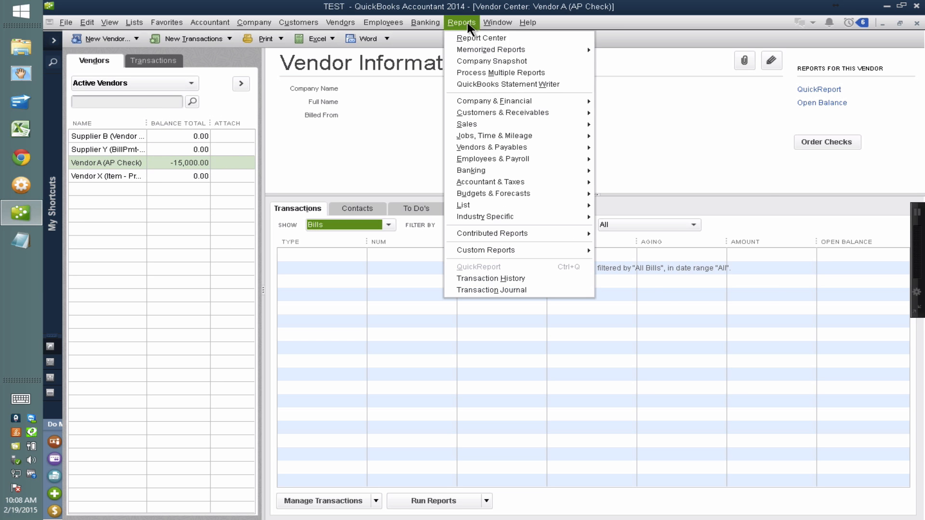
mouse_move(493, 102)
click(638, 246)
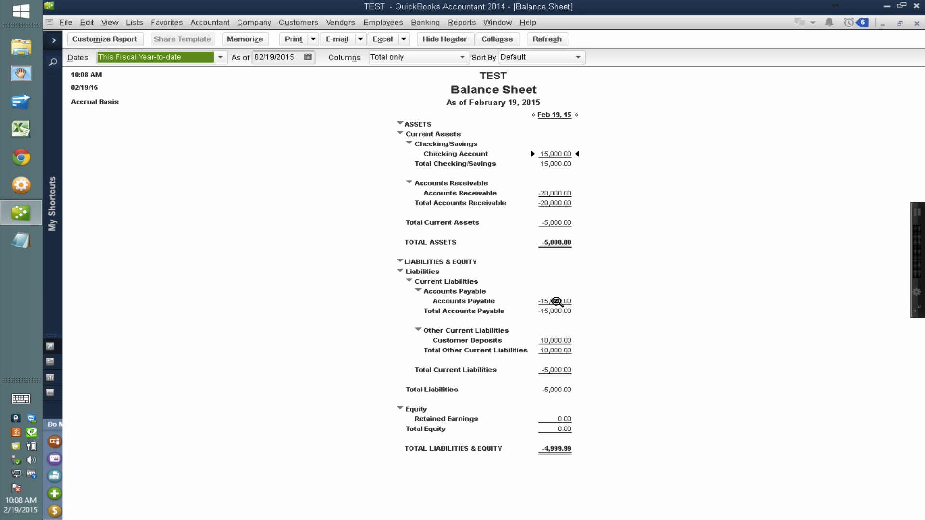
key(ctrl)
key(ctrl)
Open the transactions behind the Accounts Receivable balance and delete the credit memo.
double_click(554, 192)
double_click(382, 135)
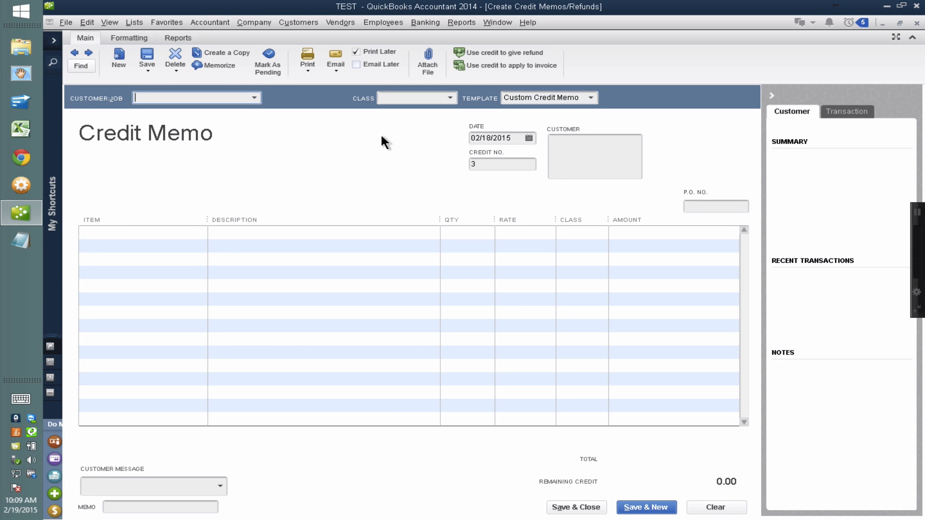
key(Escape)
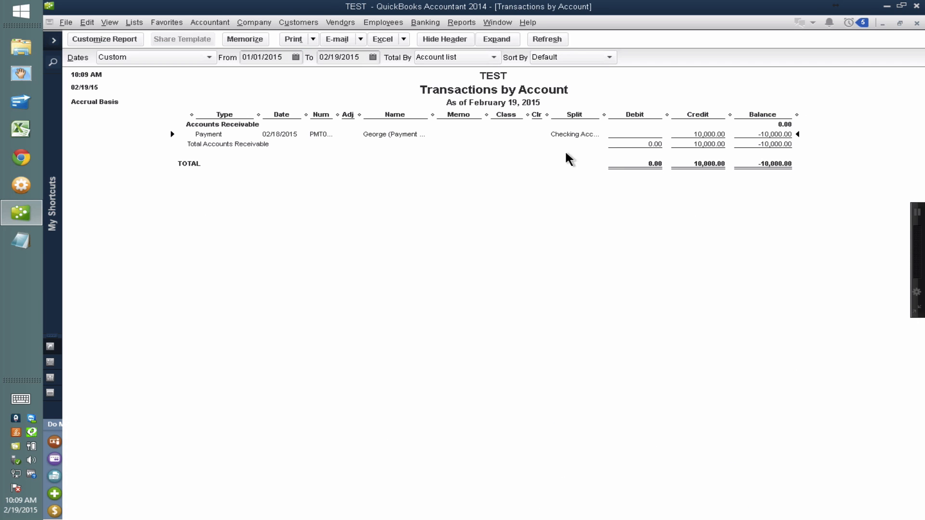
Delete the remaining customer payment in Accounts Receivable and return to the Balance Sheet.
double_click(574, 135)
key(ctrl+d)
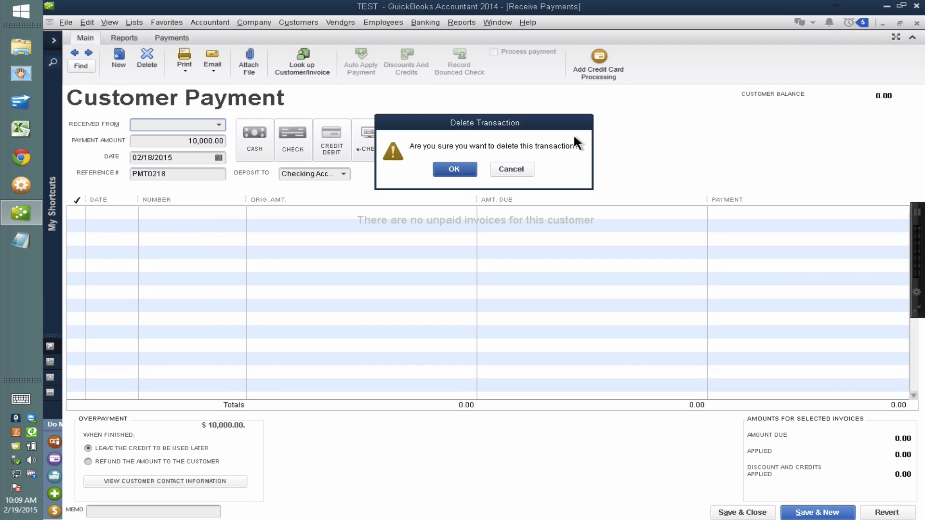
key(Return)
key(Escape)
key(Escape)
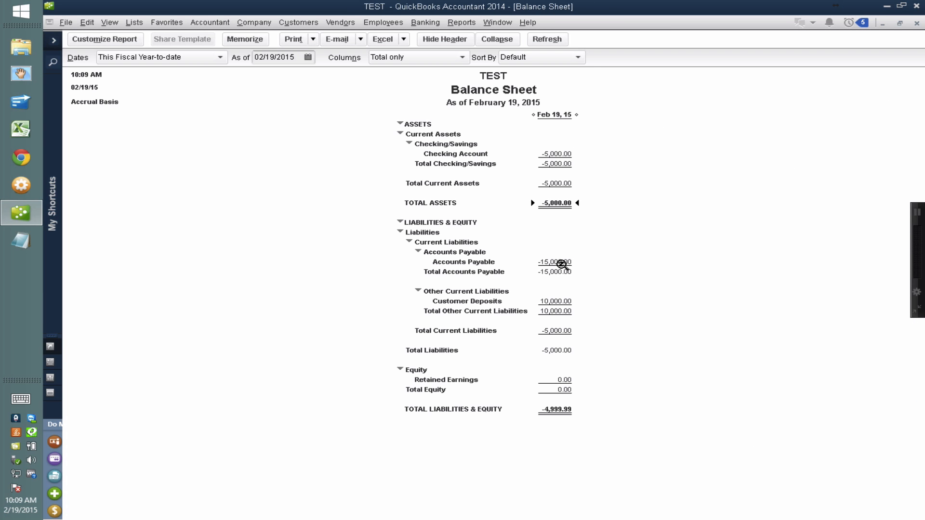
Examine the Accounts Payable amount on the updated Balance Sheet and close the report.
key(ctrl)
key(ctrl)
key(ctrl)
key(ctrl)
click(917, 23)
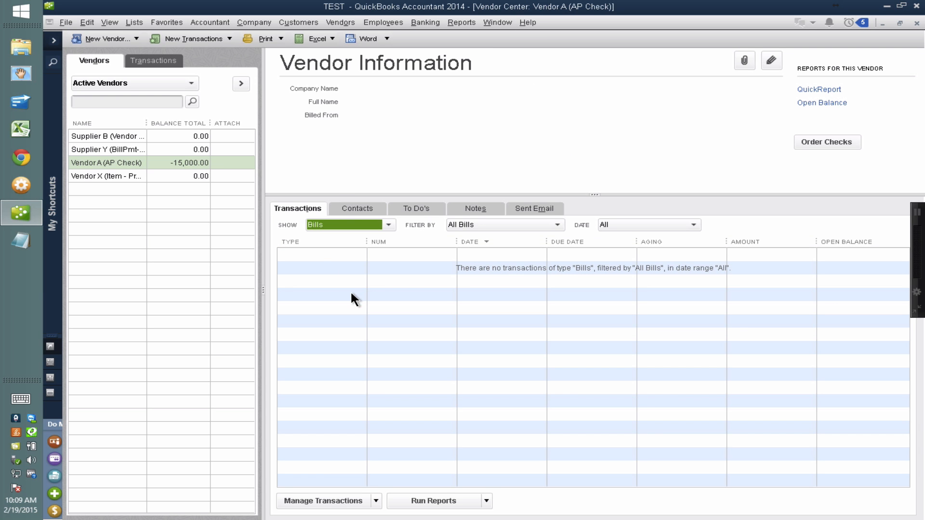
Start a new bill for Vendor A and set its amount due to 30,000.
click(188, 37)
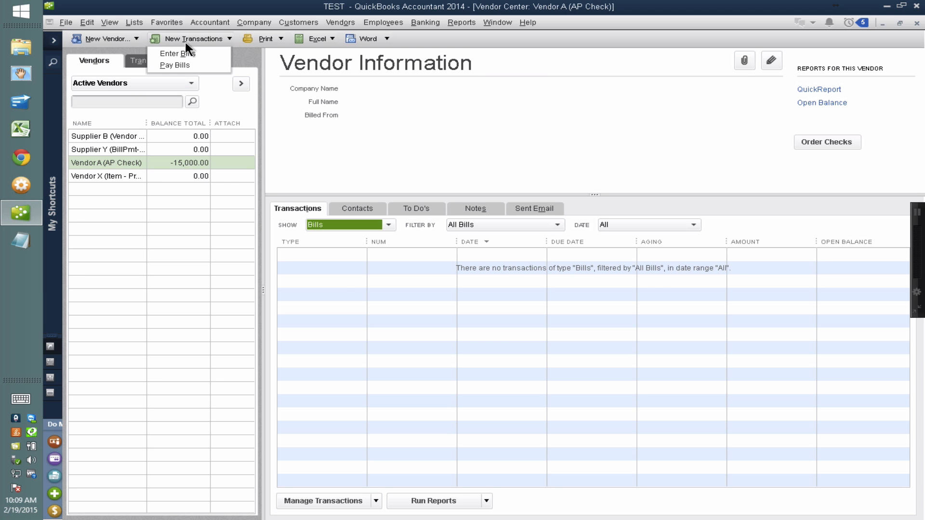
click(183, 53)
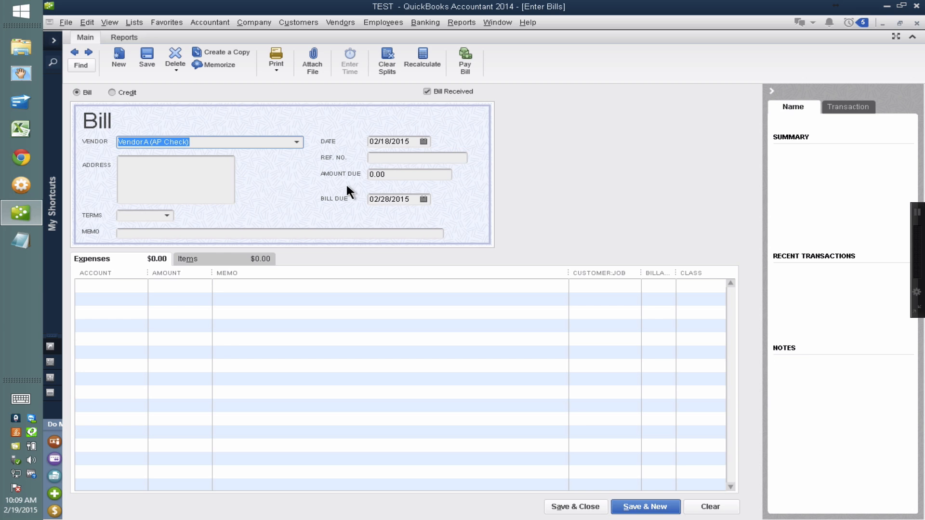
click(391, 174)
text(30000)
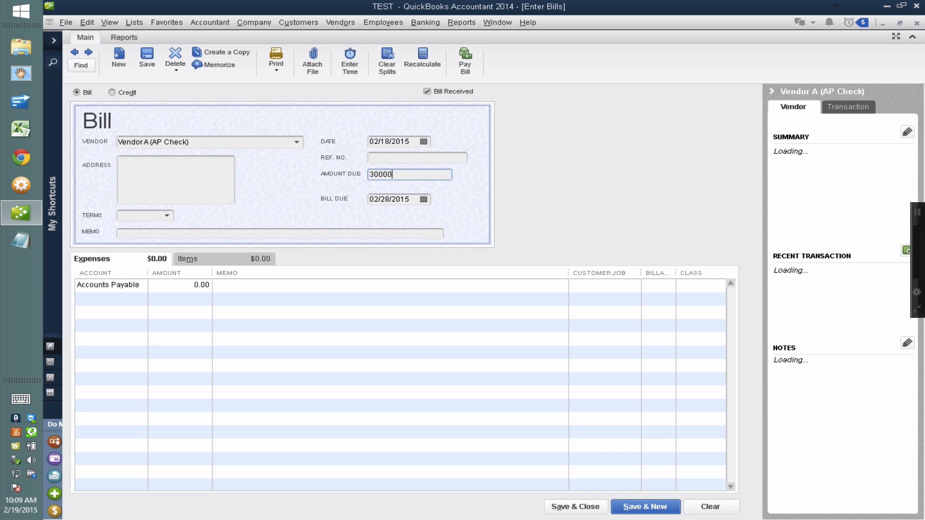
Assign the bill's 30,000 expense line to the Inventory Asset account.
click(190, 257)
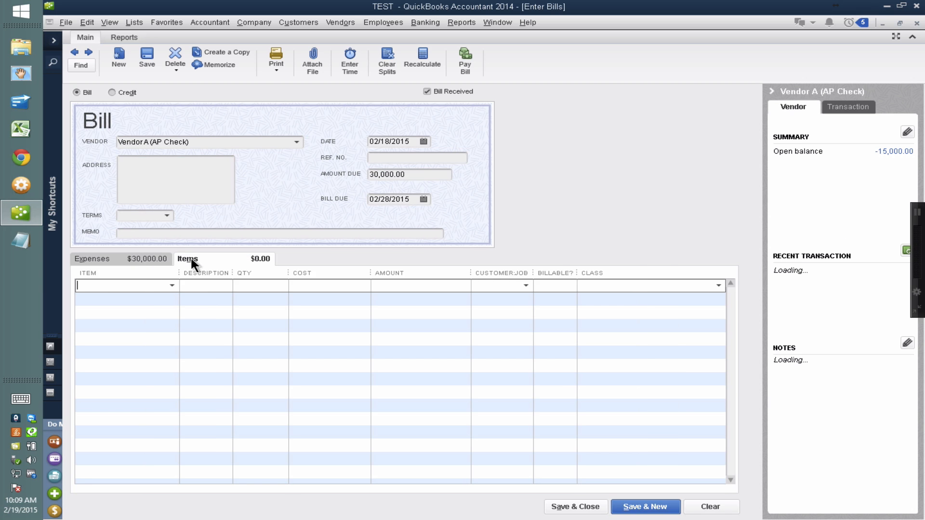
click(139, 260)
text(I)
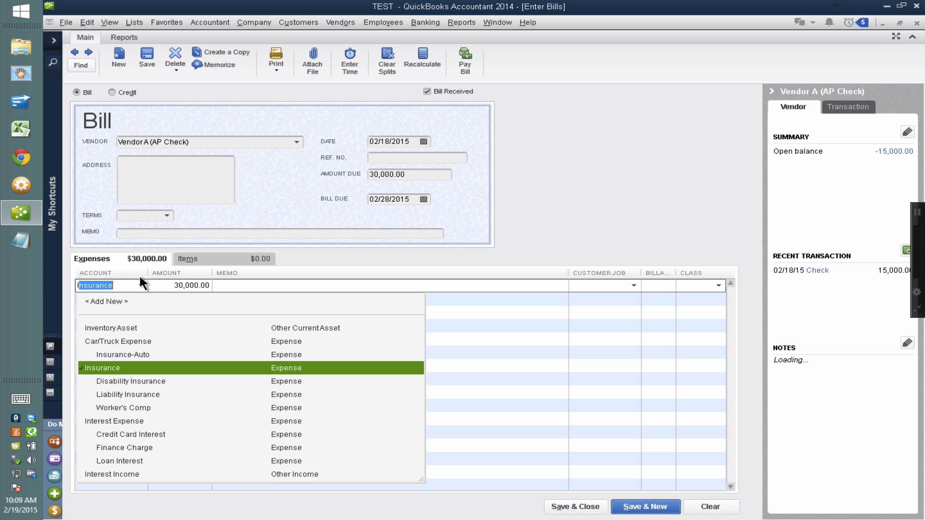
key(BackSpace)
key(BackSpace)
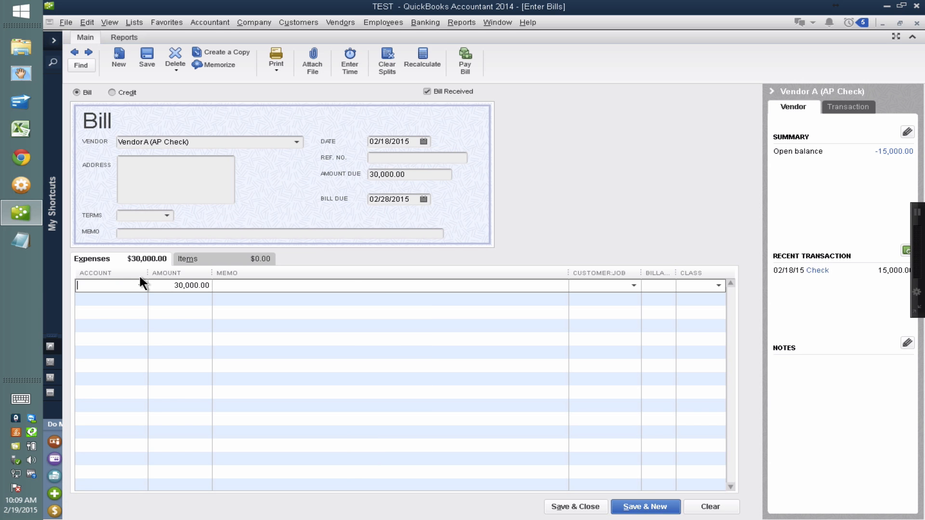
text(C)
key(BackSpace)
key(BackSpace)
text(Inventory Asset)
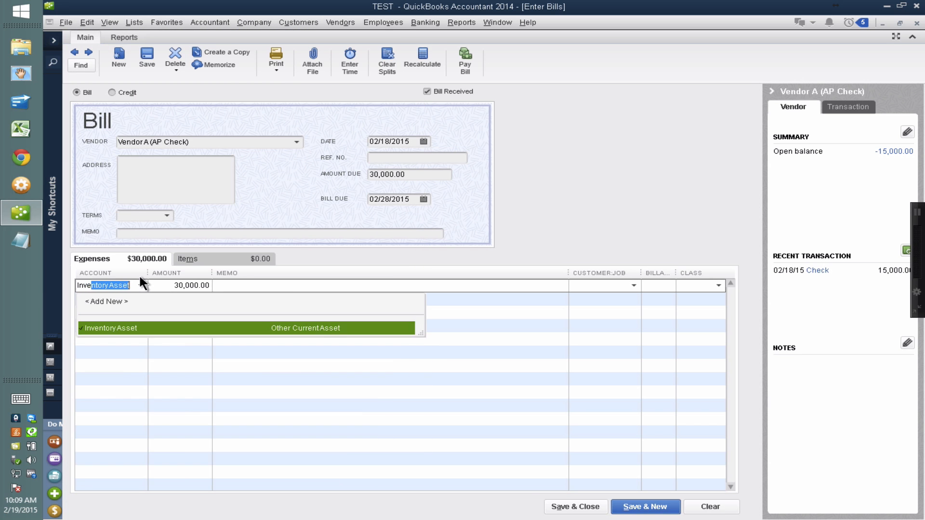
click(127, 326)
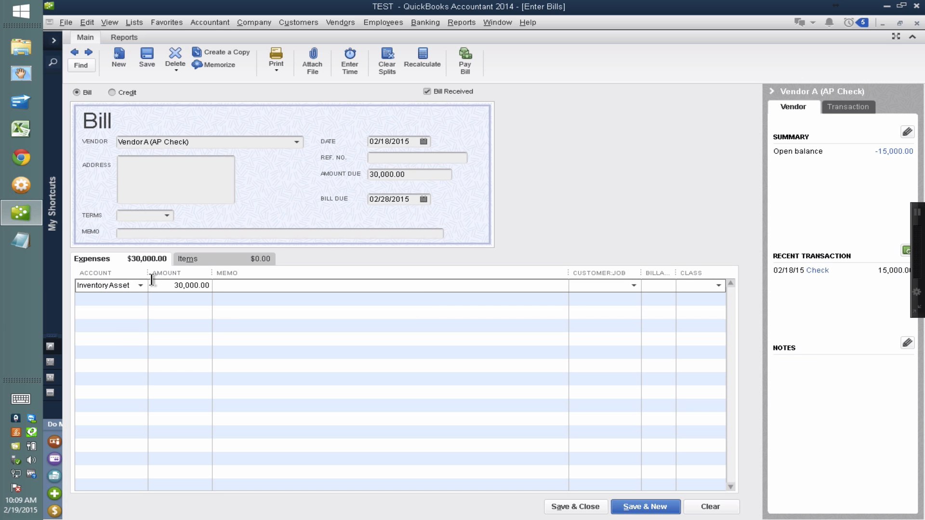
Widen the expense table's account column, check the line amount against the amount due, and save and close the bill.
drag(152, 280, 184, 273)
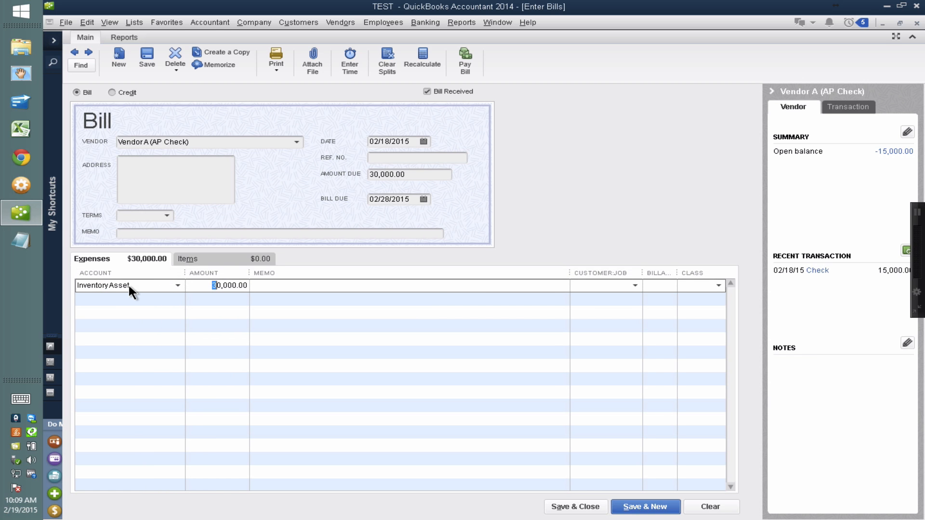
click(127, 303)
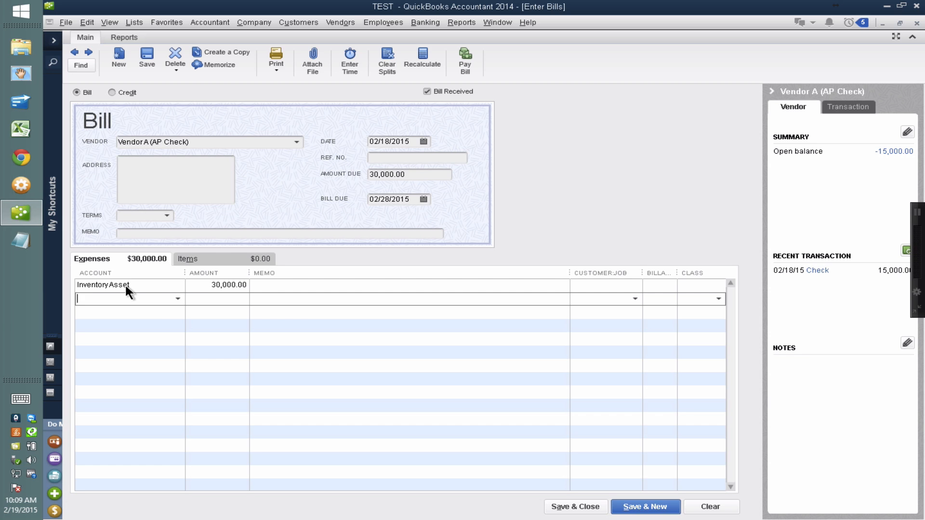
click(126, 285)
drag(216, 285, 283, 284)
drag(211, 285, 278, 286)
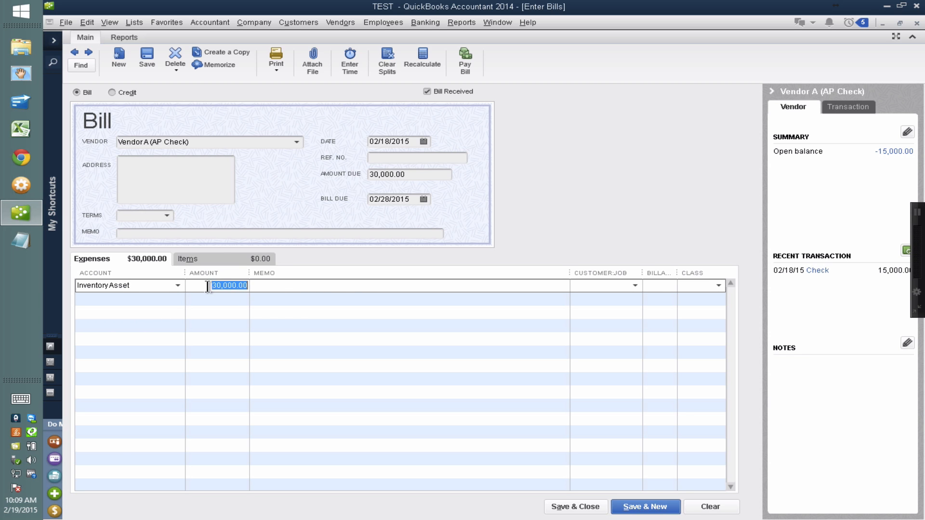
drag(201, 287, 260, 287)
drag(410, 174, 310, 168)
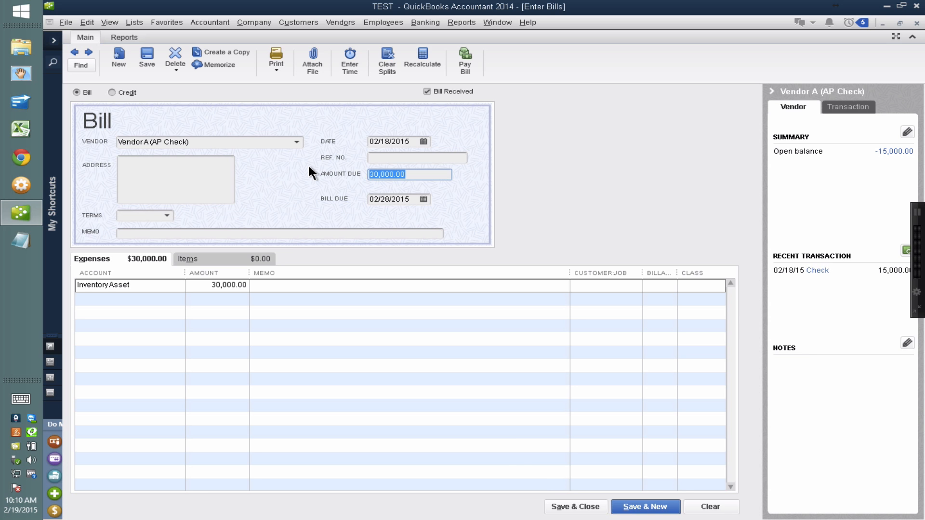
click(568, 507)
click(439, 186)
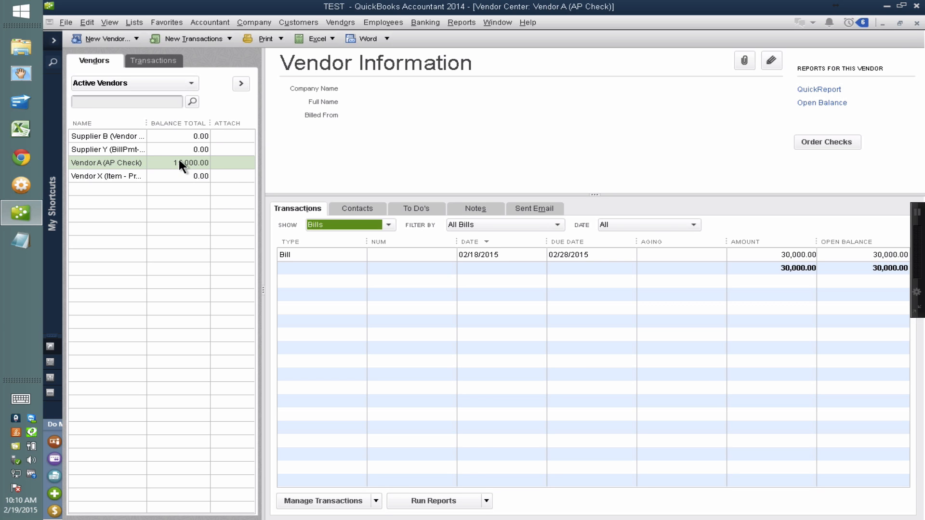
Check Vendor A's balance in the vendor list and open the Unpaid Bills Detail report.
key(ctrl)
key(ctrl)
click(466, 22)
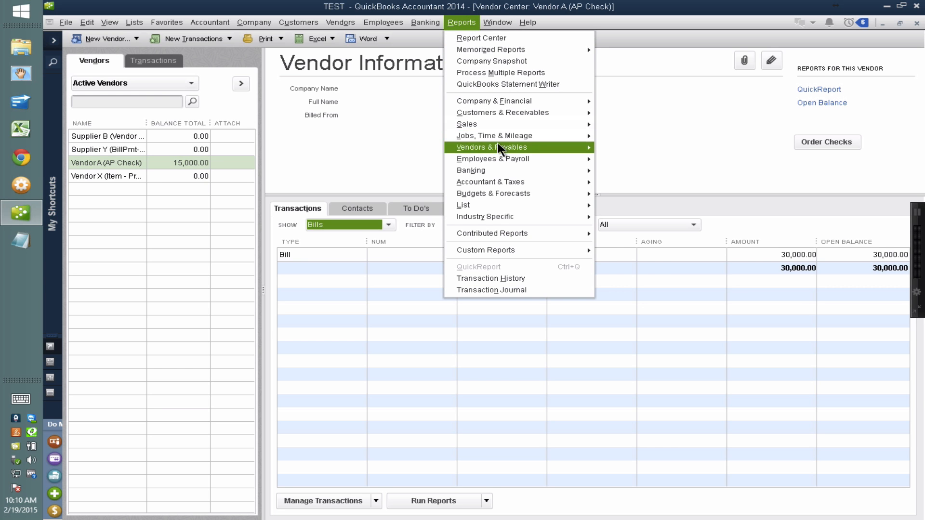
mouse_move(501, 150)
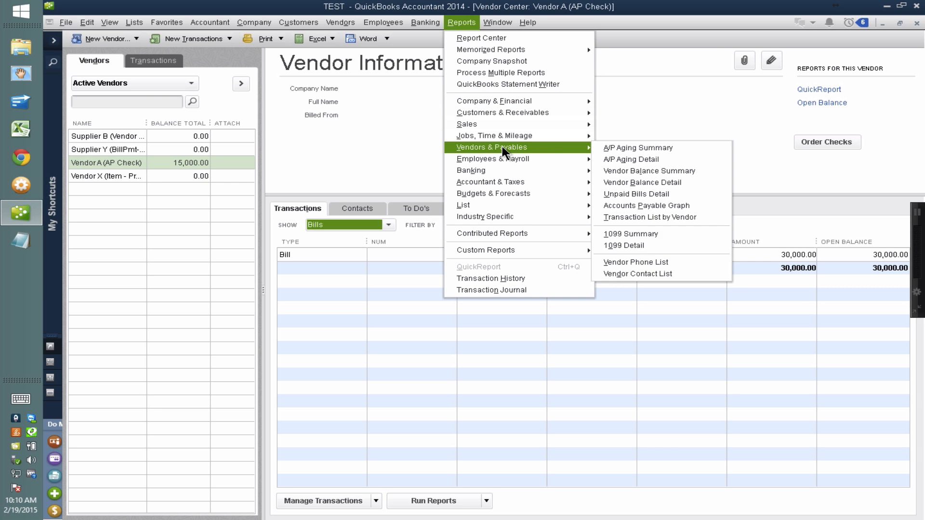
click(654, 194)
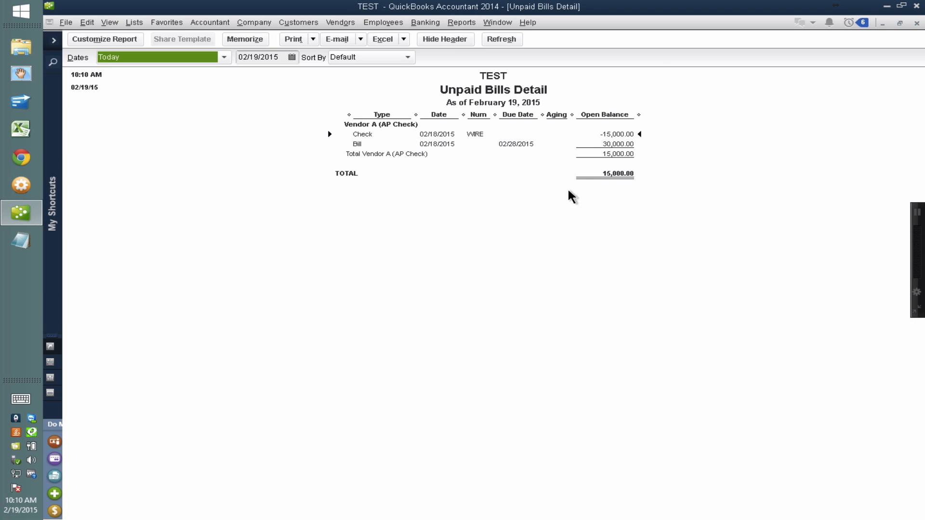
click(528, 144)
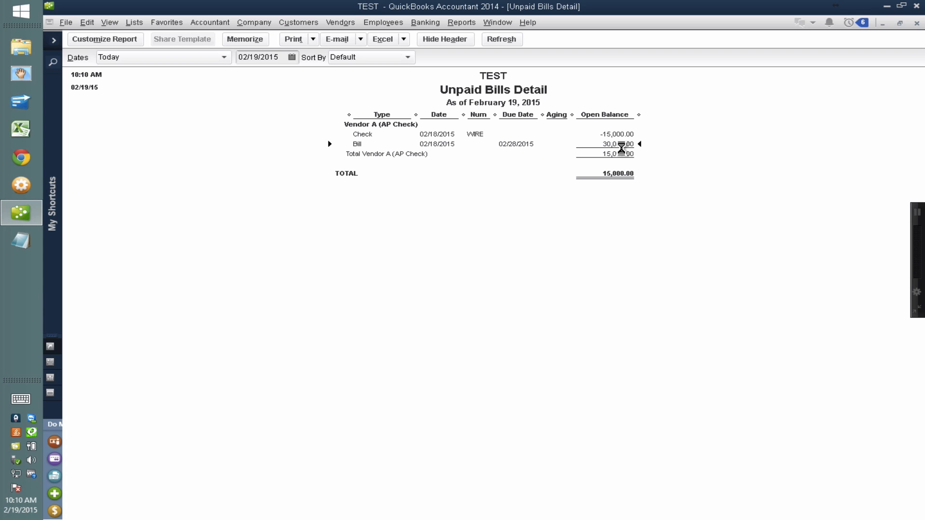
Increase the font size of the report's transactions and apply the change to all related fonts.
right_click(618, 155)
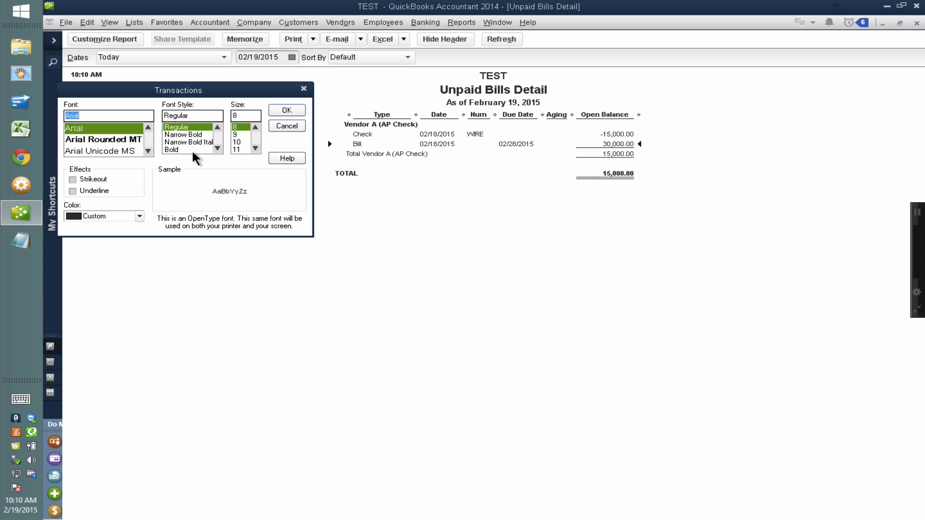
click(238, 148)
click(283, 112)
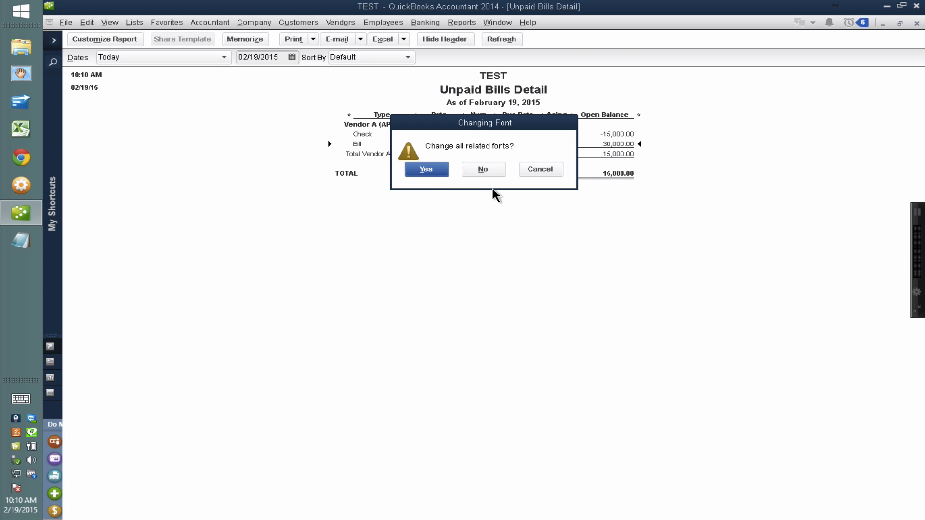
click(437, 170)
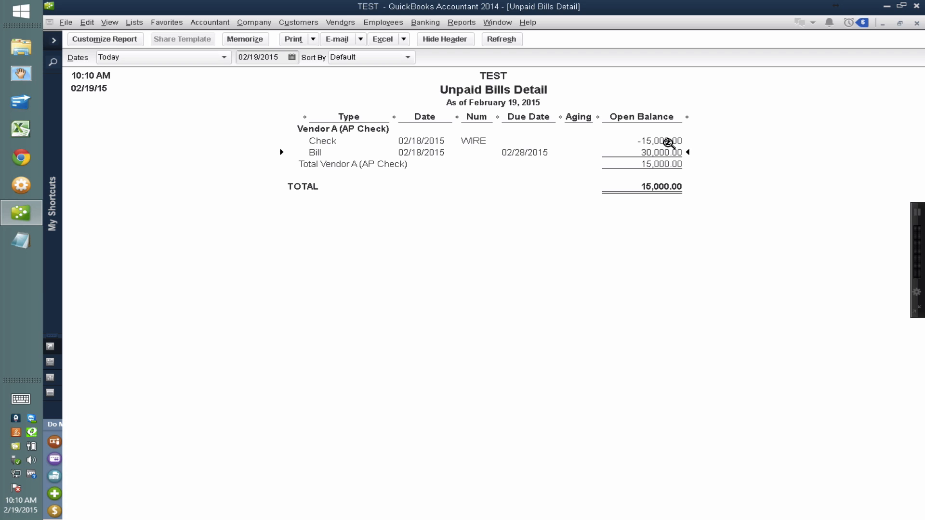
Examine the open balances of Vendor A's check and bill and the report total, and close the report.
click(668, 143)
click(663, 186)
key(Escape)
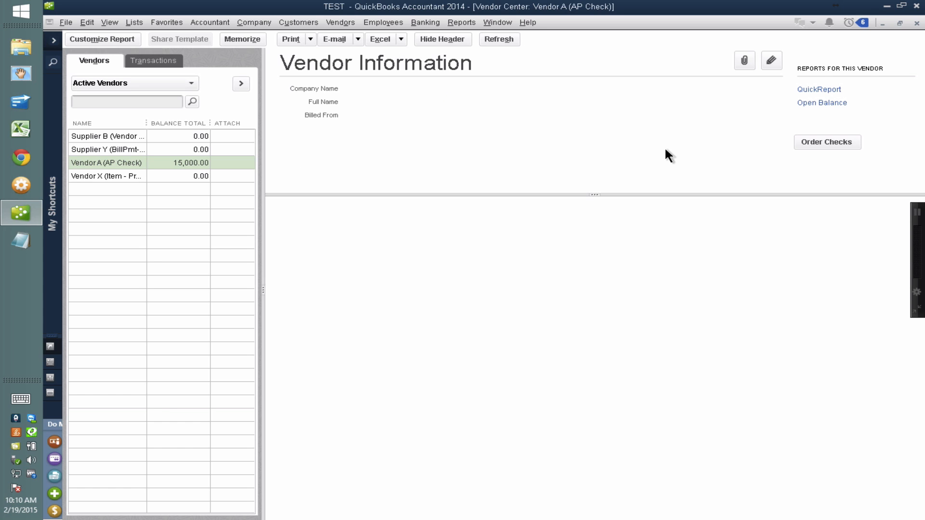
Open Pay Bills, select Vendor A's bill for payment and examine the total credits available for it.
click(344, 22)
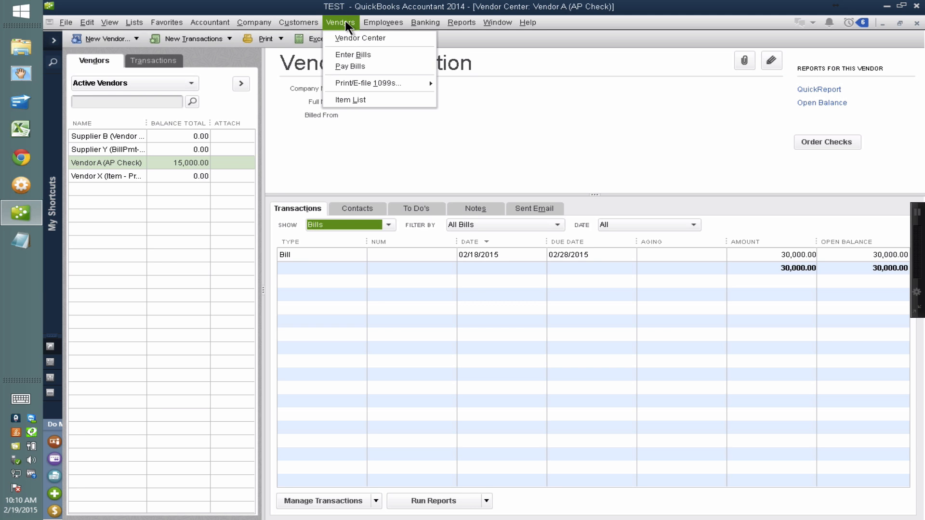
click(352, 66)
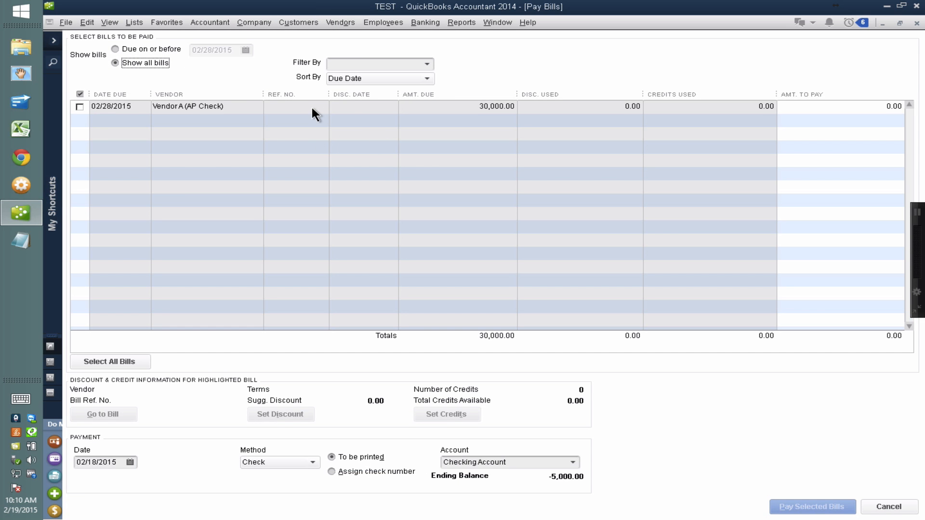
click(493, 106)
click(80, 107)
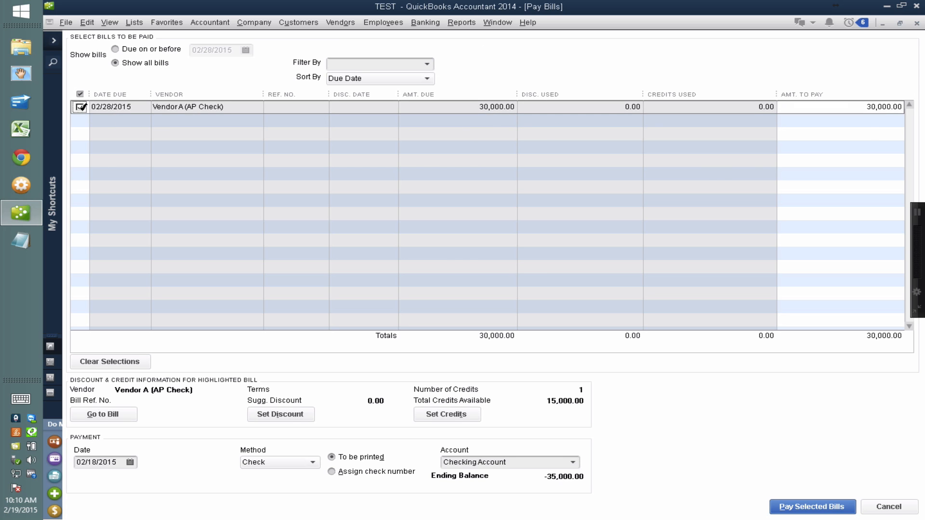
click(857, 107)
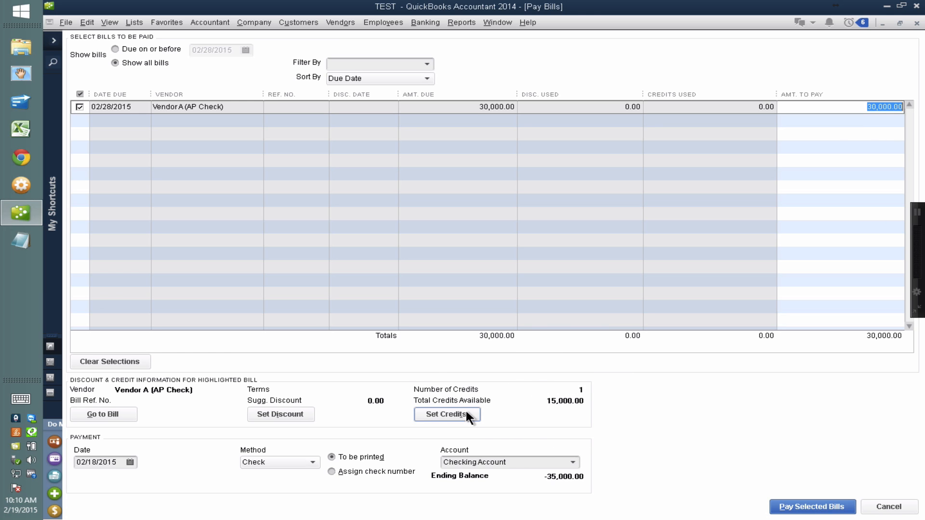
key(ctrl)
key(ctrl)
key(ctrl)
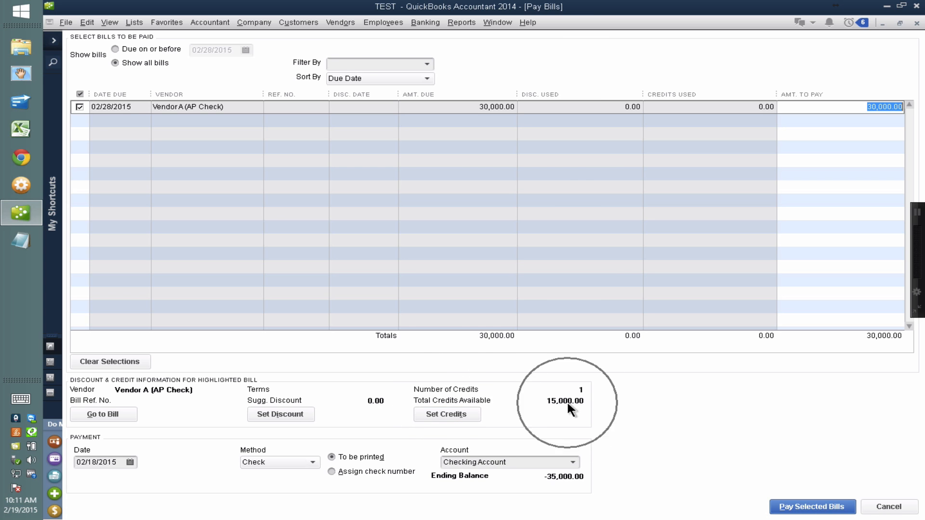
key(ctrl)
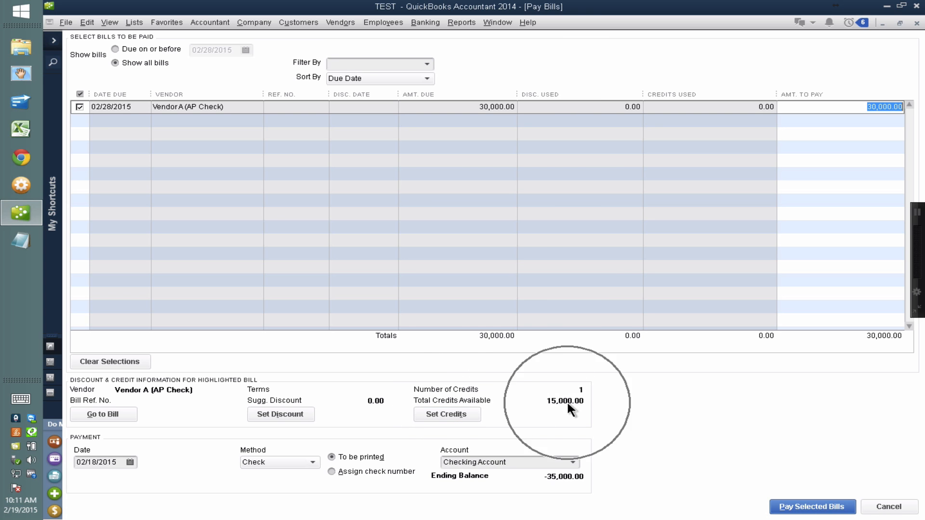
key(ctrl)
Review the WIRE credit for Vendor A's bill, discard the credit selection and leave Pay Bills without recording the payment.
click(444, 413)
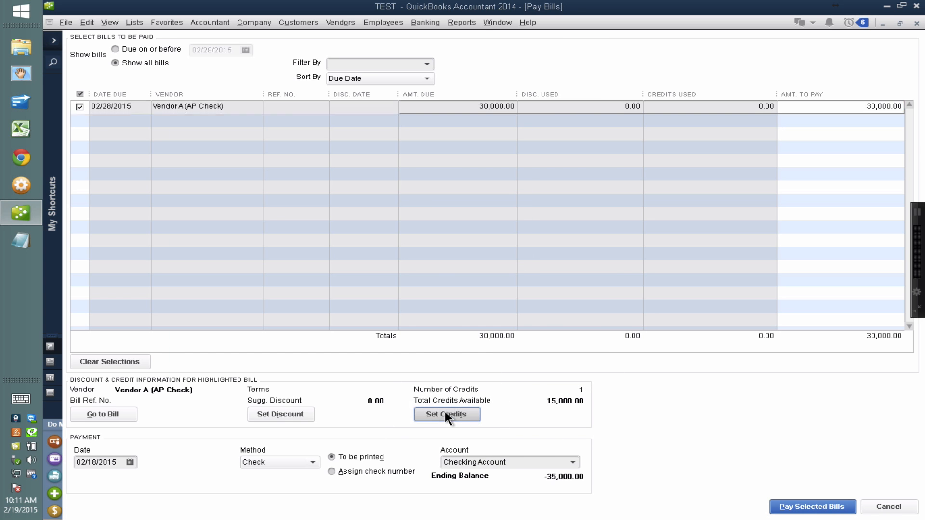
click(229, 266)
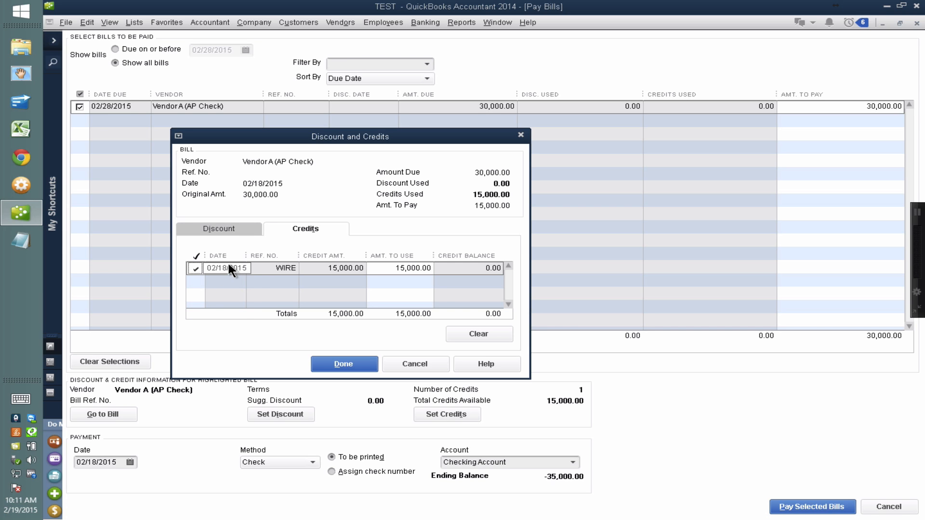
key(ctrl)
key(ctrl)
key(Escape)
key(Escape)
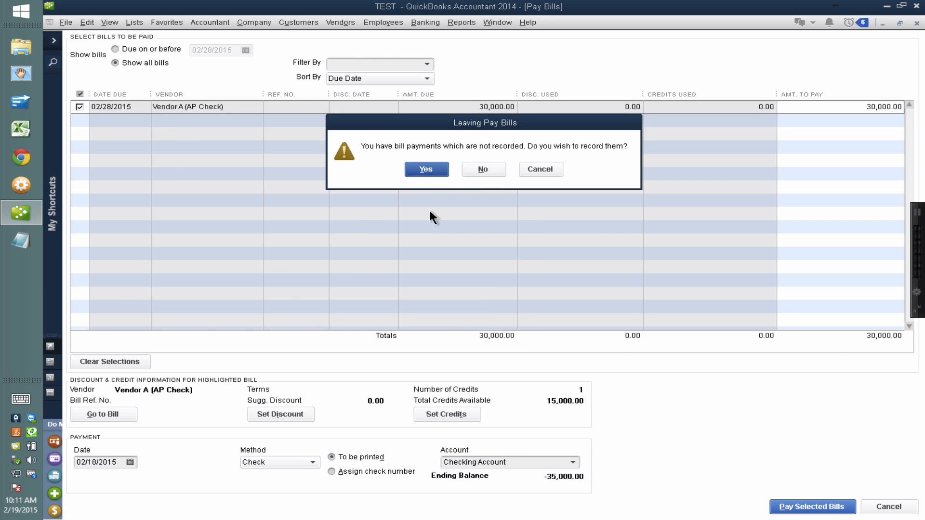
click(483, 168)
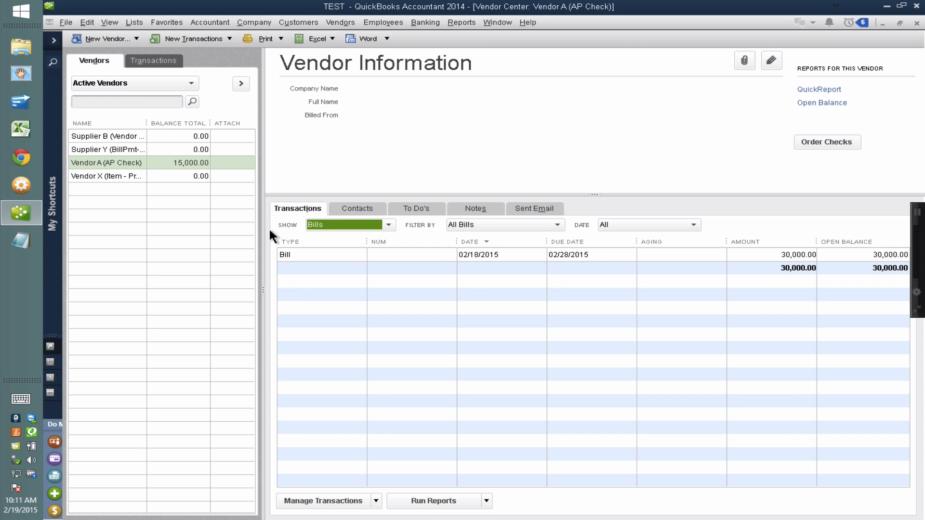
List Vendor A's checks, open the 15,000 WIRE check and duplicate it.
click(327, 224)
click(325, 330)
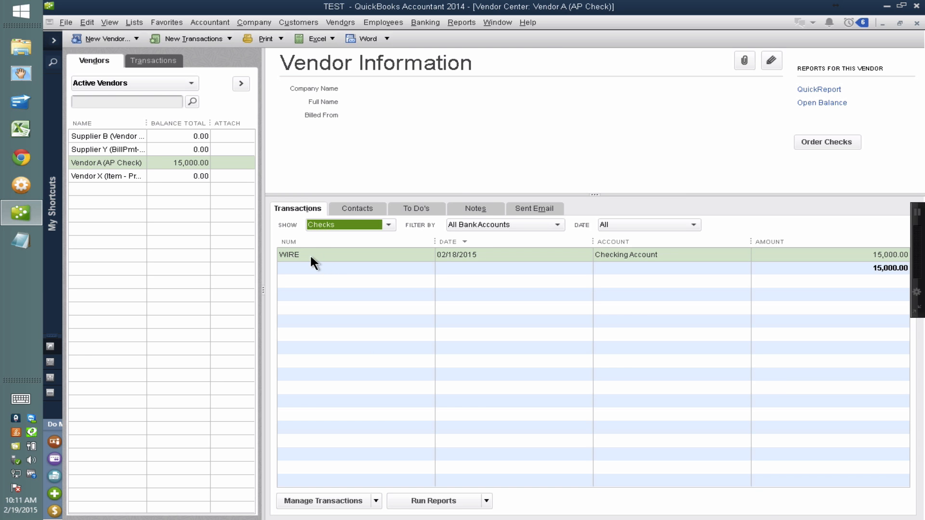
double_click(313, 255)
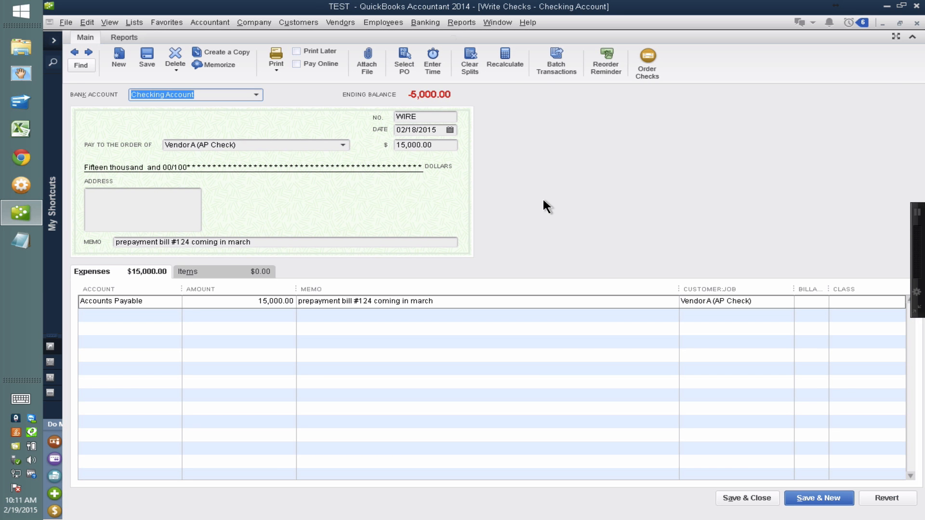
right_click(543, 200)
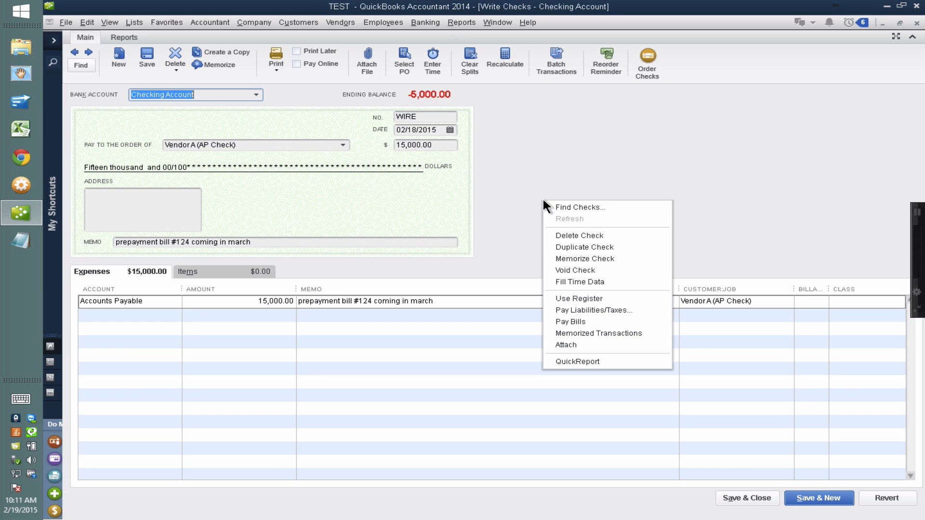
click(579, 246)
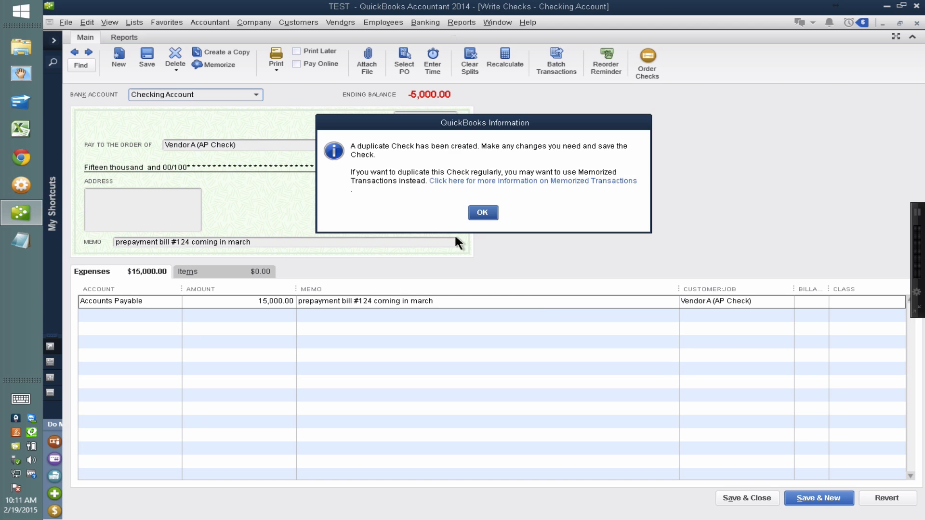
click(469, 213)
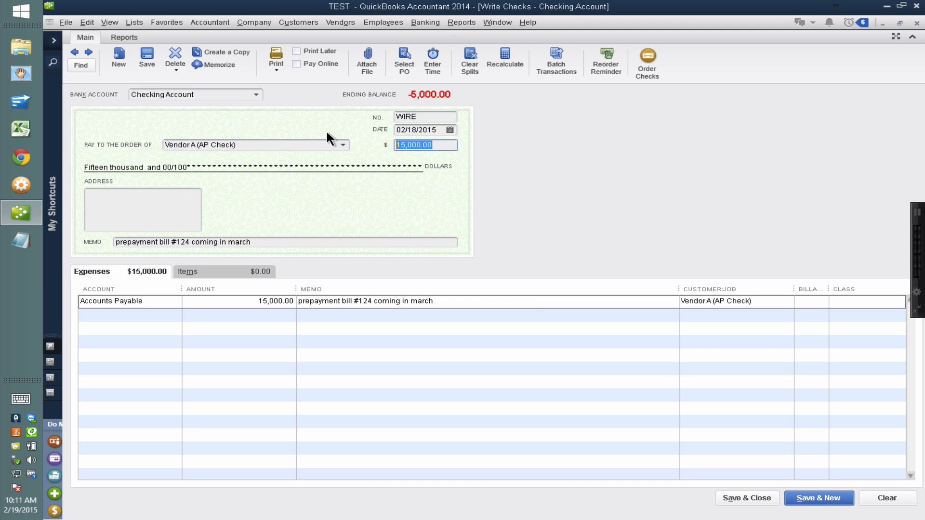
Set the duplicate check's amount to 7,500 and its memo to "prepayment bill #126 coming in march", and save it without a class.
text(7500)
key(Tab)
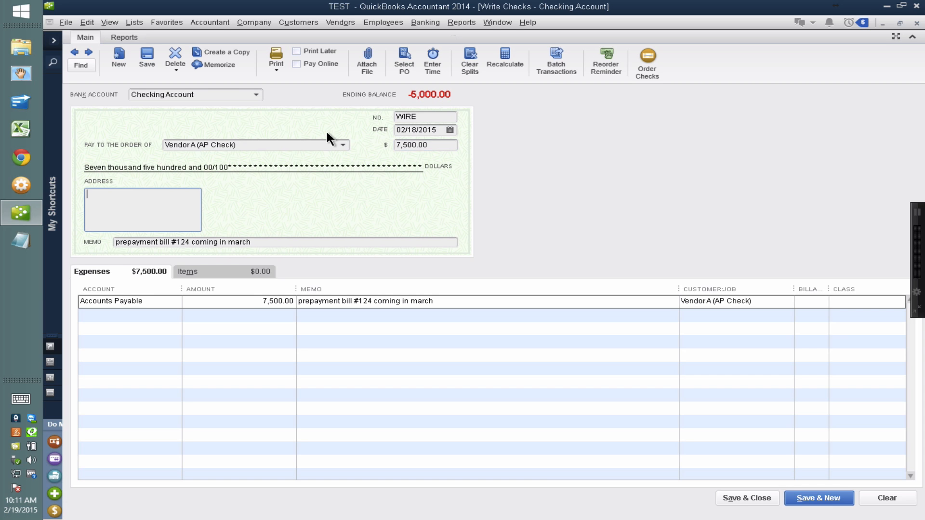
click(189, 241)
text(6)
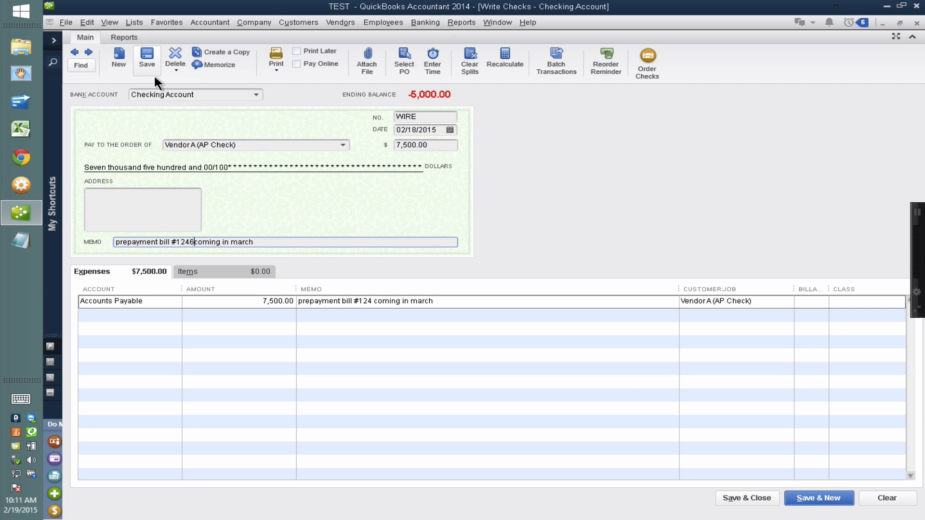
key(BackSpace)
key(BackSpace)
text(6)
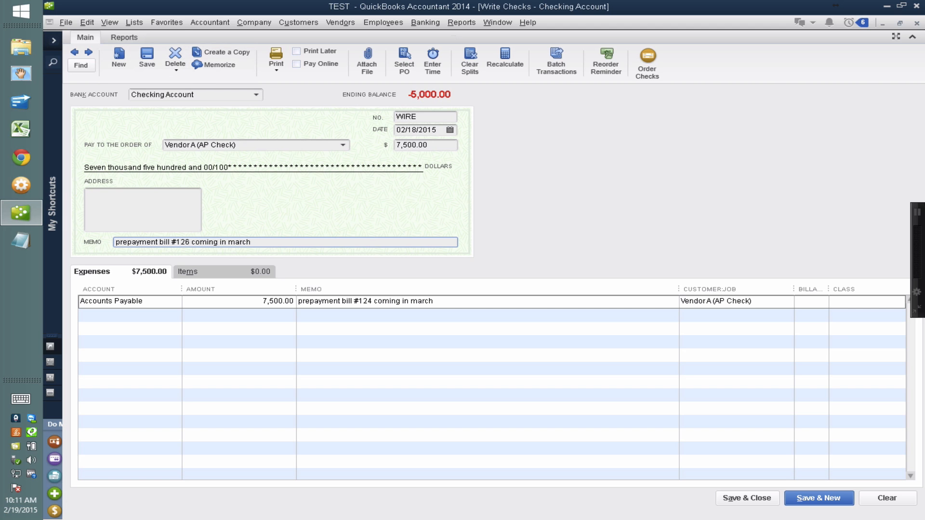
click(148, 56)
click(436, 183)
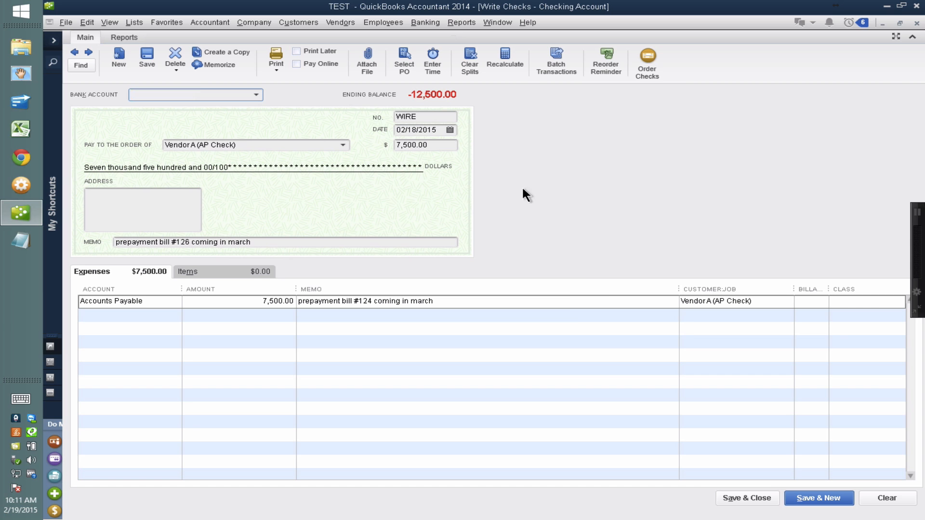
Duplicate the 7,500 check and set the copy's amount to 3,000.
right_click(557, 183)
click(583, 232)
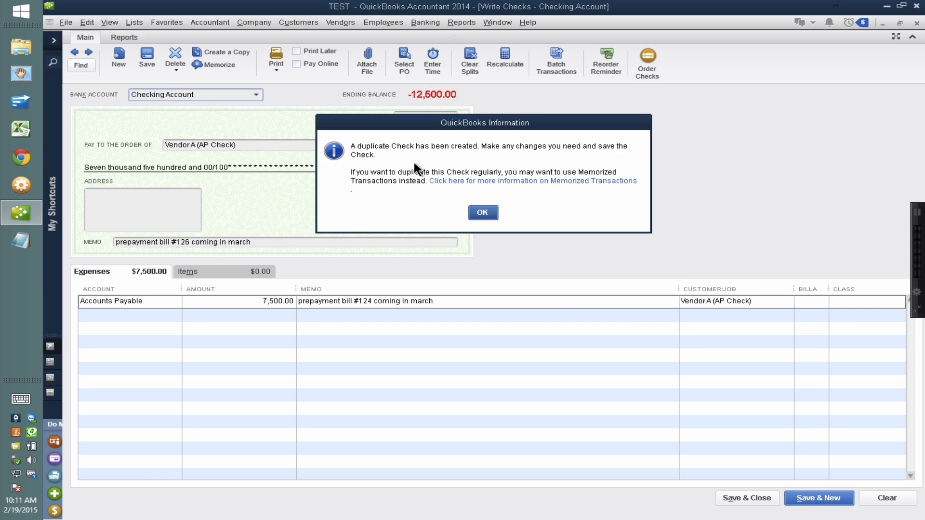
click(495, 216)
click(455, 144)
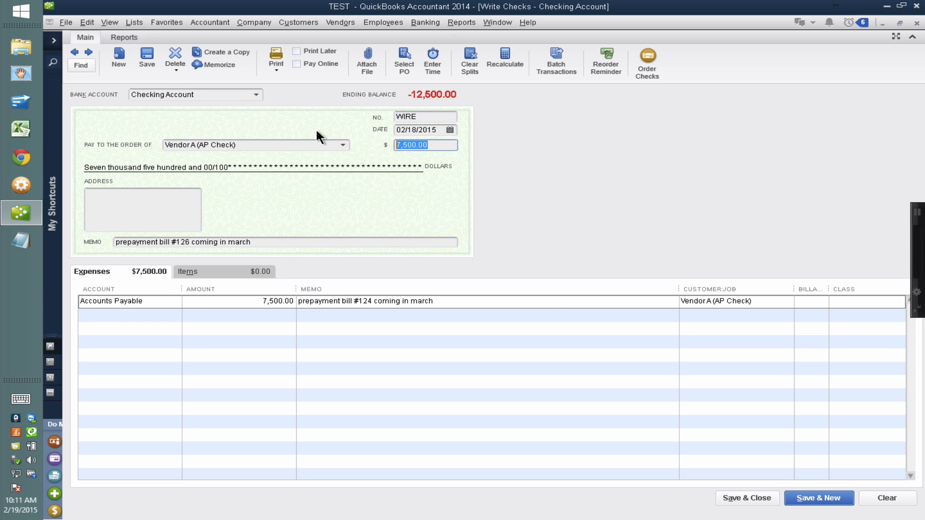
text(3,000)
key(Tab)
Change the 3,000 check's memo to "prepayment bill #129 coming in march", save it without a class and close the check.
click(188, 242)
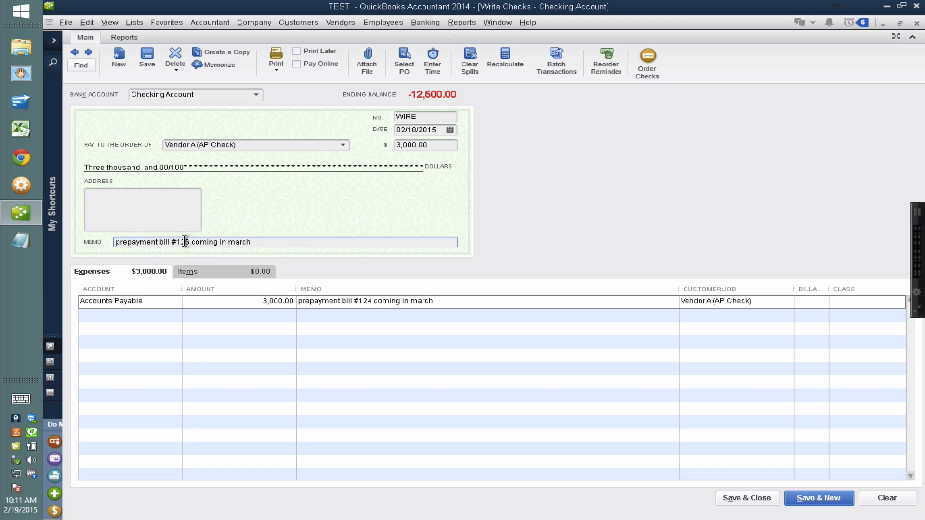
key(BackSpace)
key(BackSpace)
text(9)
click(147, 57)
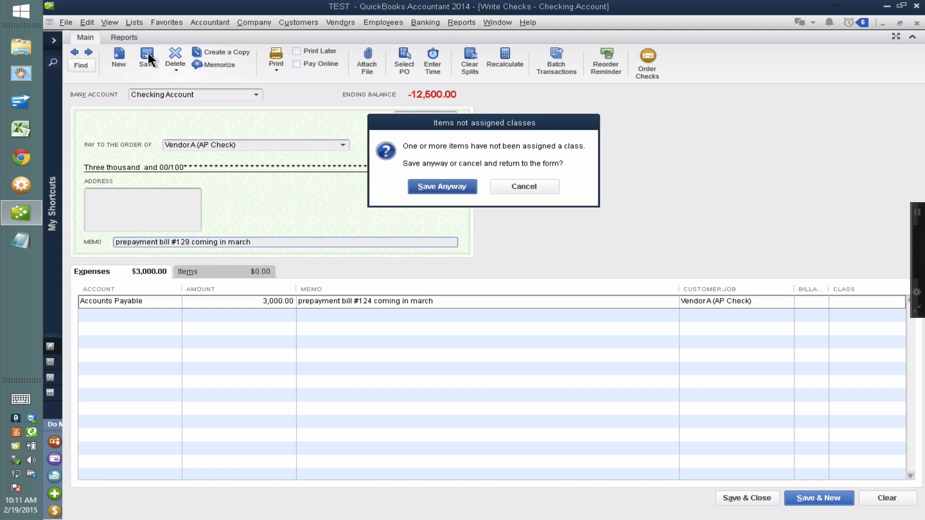
click(429, 187)
key(Escape)
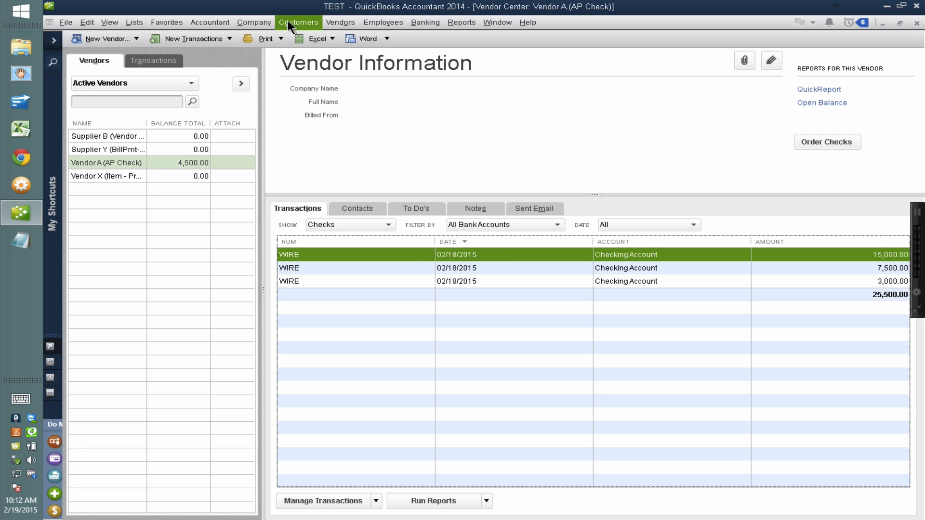
Open Pay Bills, select Vendor A's bill for payment and open its available credits.
click(330, 24)
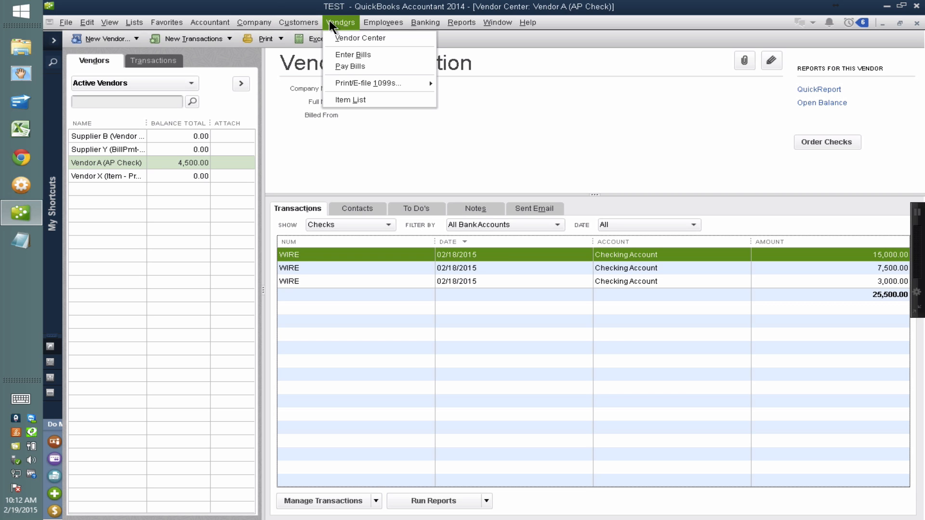
click(354, 65)
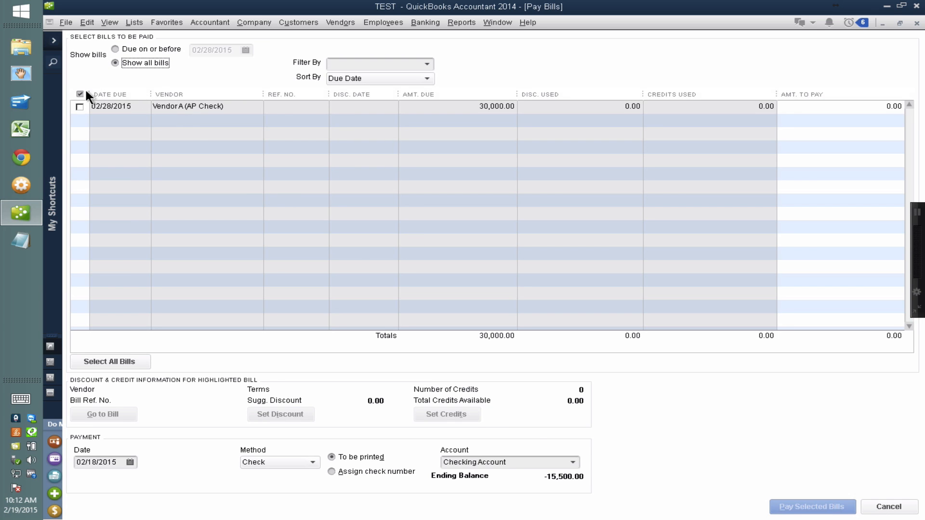
click(80, 106)
click(455, 416)
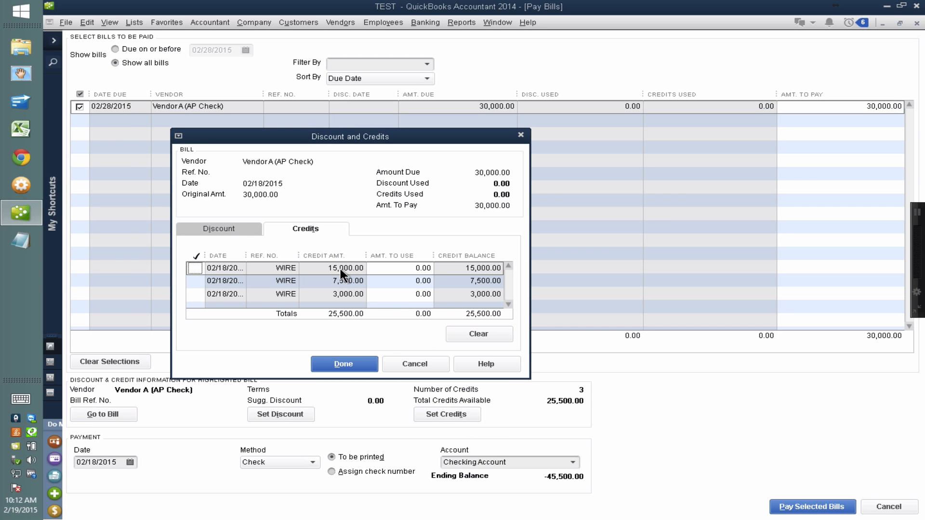
Examine the reference numbers and amounts of the WIRE credits, and leave Pay Bills without recording anything.
key(ctrl)
key(ctrl)
key(ctrl)
key(ctrl)
key(ctrl)
key(ctrl)
key(ctrl)
key(Escape)
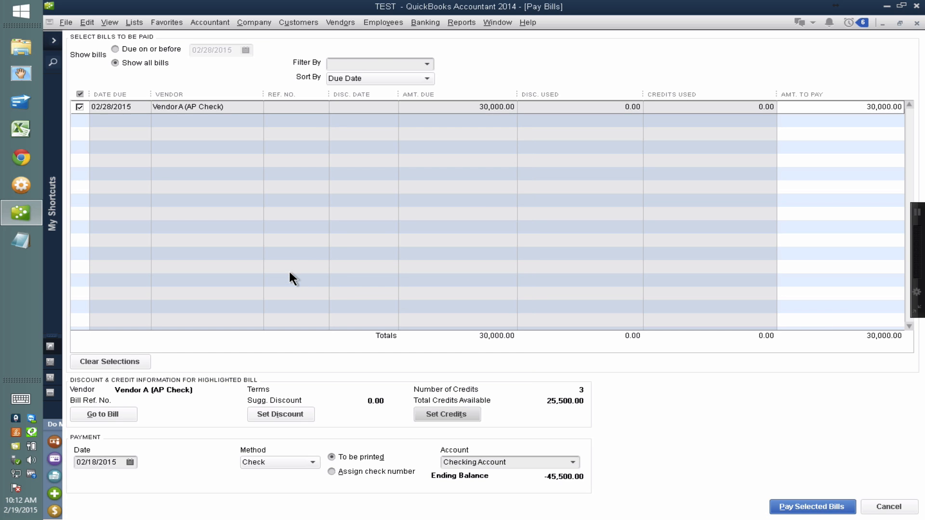
key(Escape)
click(482, 169)
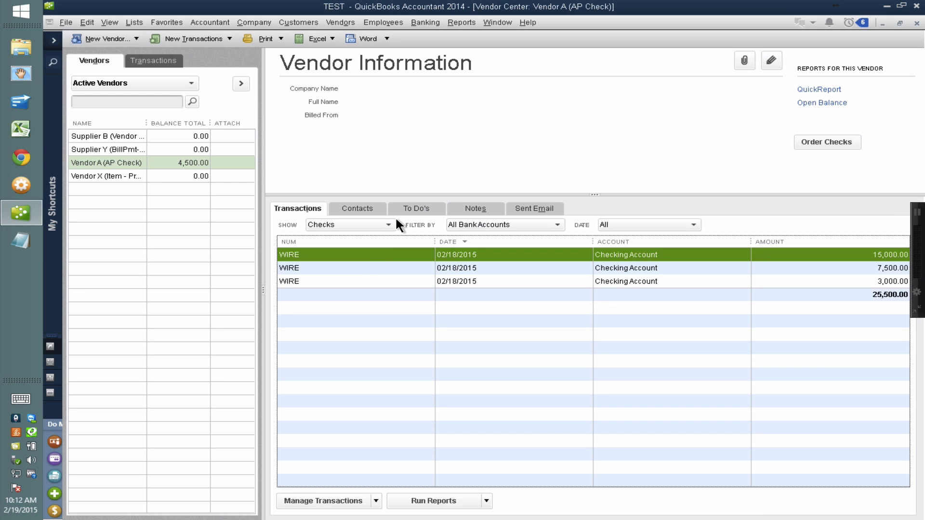
Change the 15,000 check's number to WIRE PO124 and save and close it without a class.
double_click(352, 258)
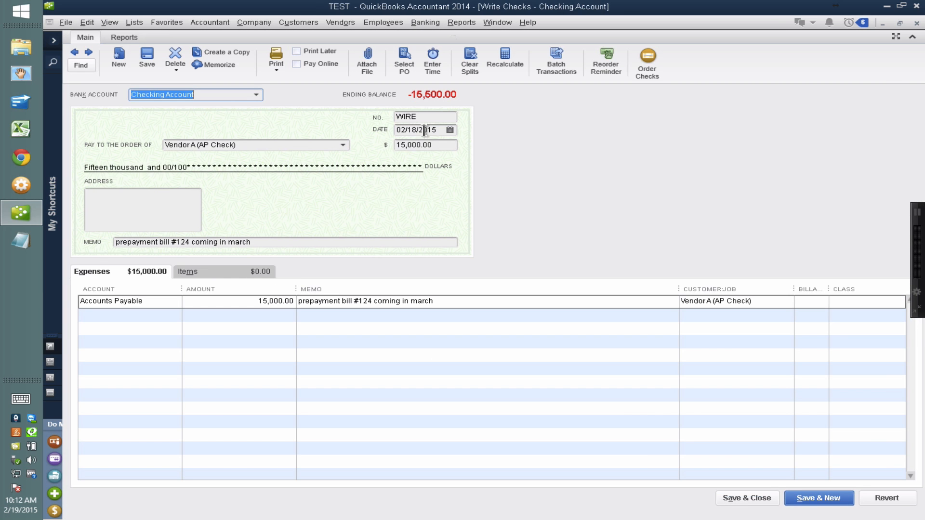
click(428, 117)
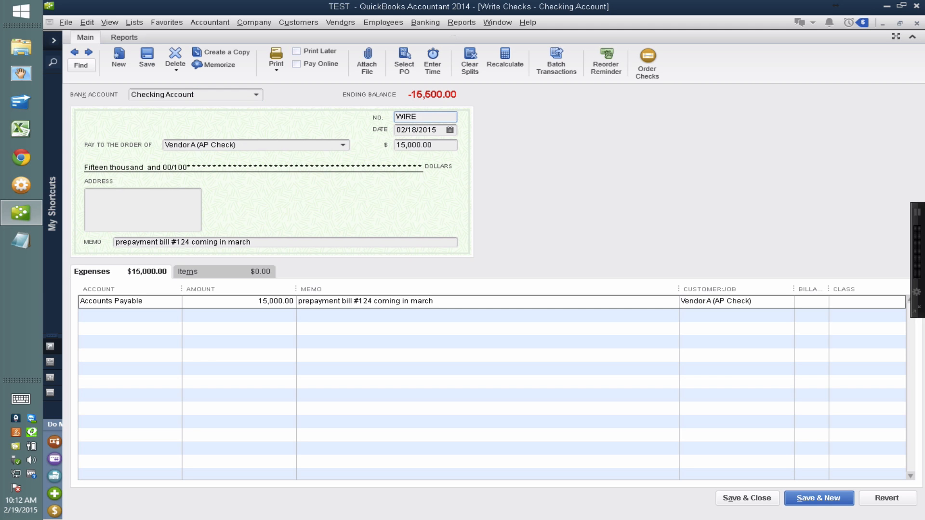
text(PO124)
drag(419, 117, 447, 120)
click(754, 500)
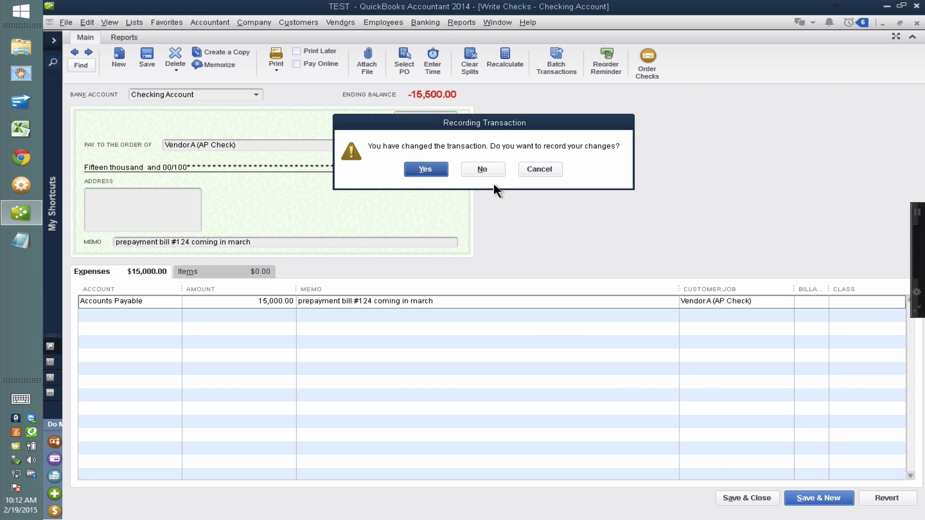
click(440, 175)
click(440, 184)
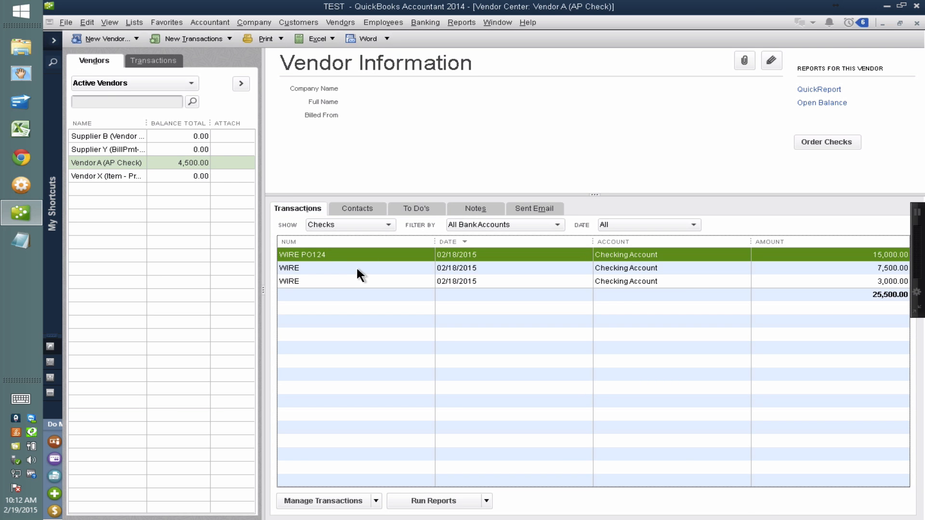
Change the 7,500 check's number to WIRE PO126 and save and close it without a class.
double_click(356, 266)
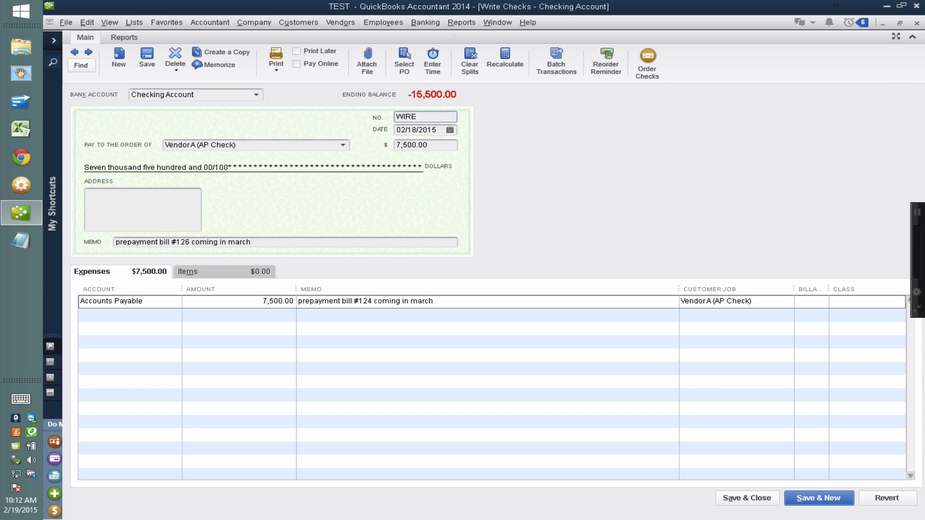
text(PO126)
click(266, 244)
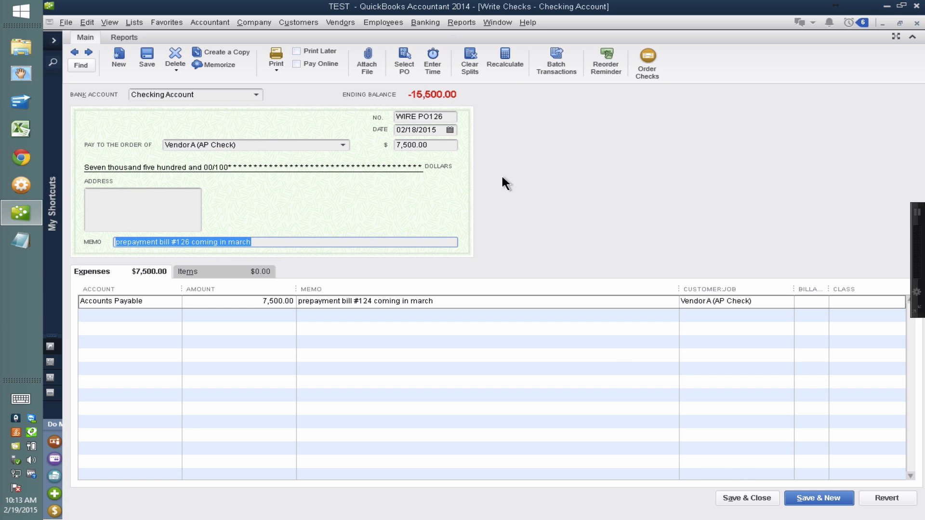
double_click(436, 116)
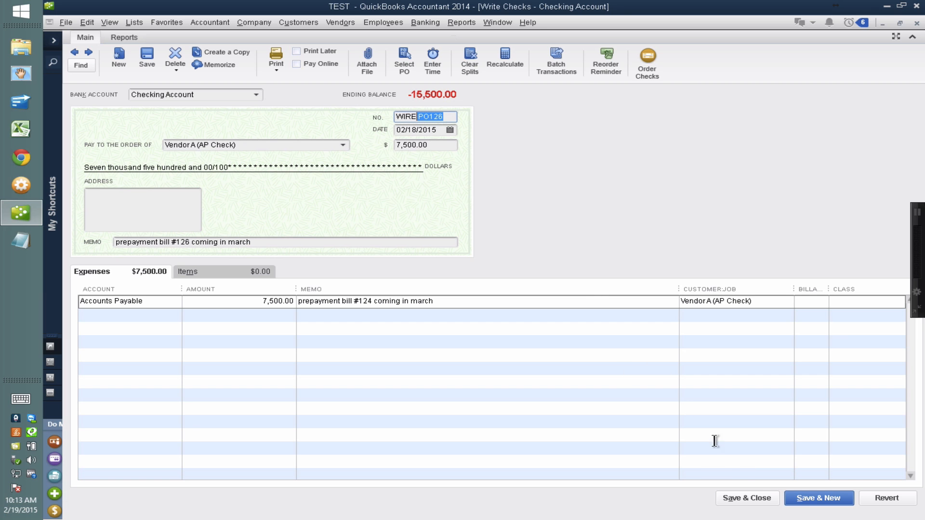
click(761, 499)
click(413, 166)
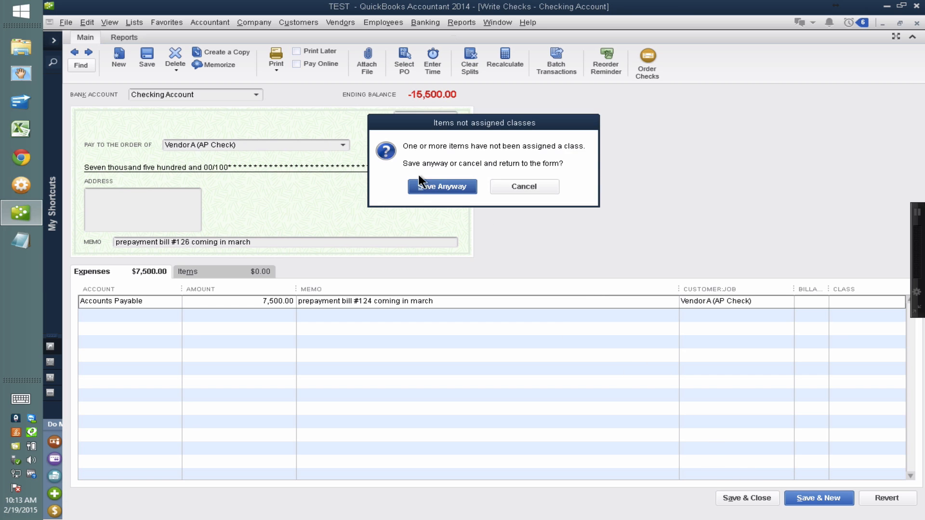
click(423, 186)
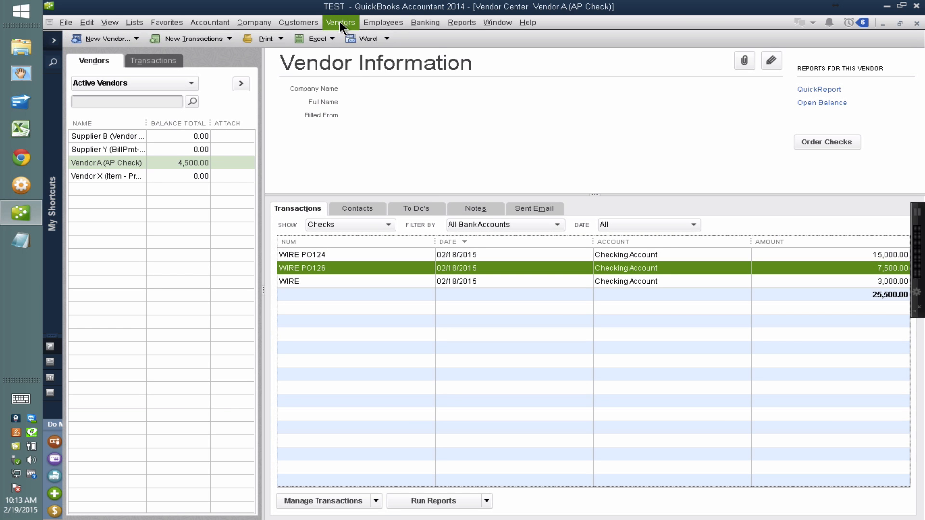
Reopen the credits for Vendor A's bill in Pay Bills and examine how the PO reference numbers identify each prepayment.
click(339, 21)
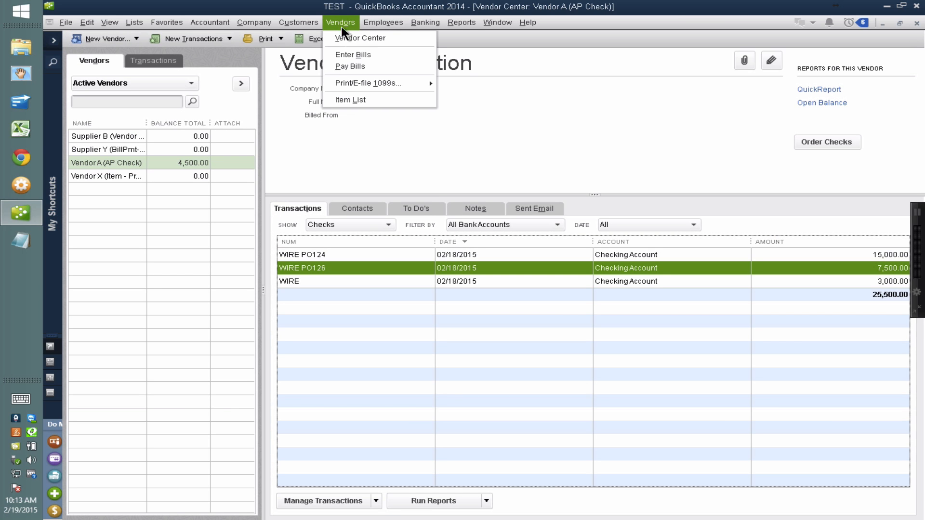
click(353, 68)
click(80, 107)
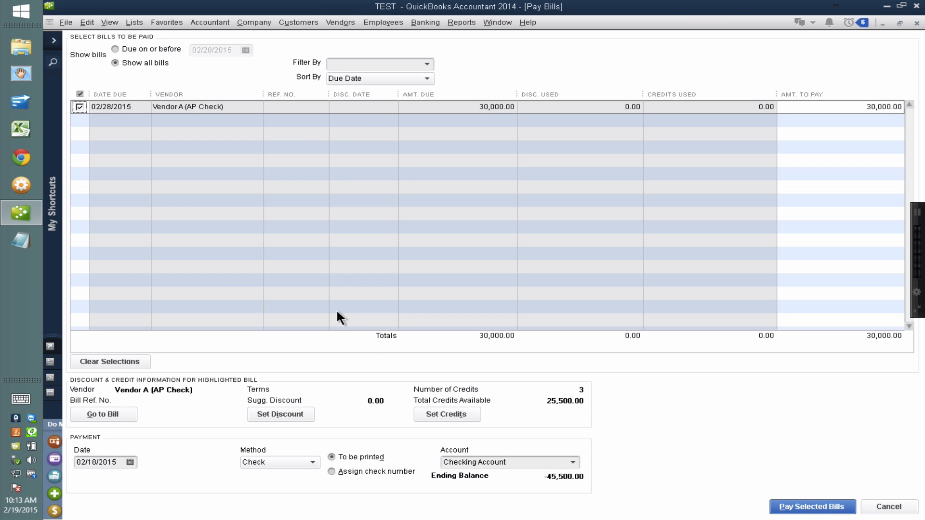
click(445, 414)
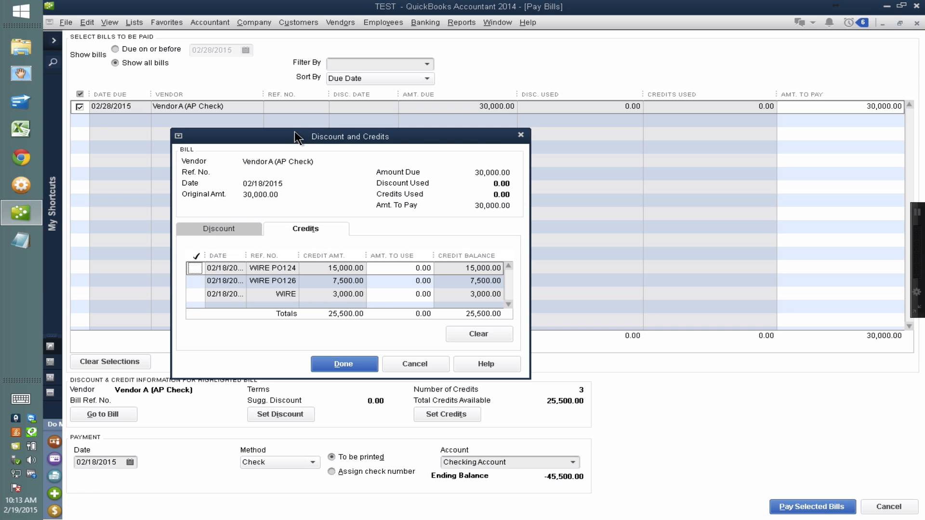
drag(423, 139, 651, 214)
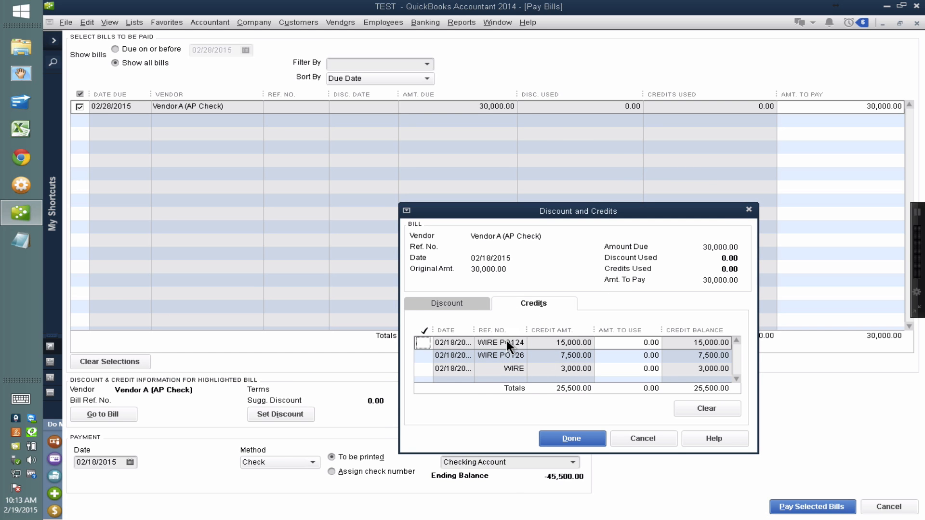
Cancel the credit selection and leave Pay Bills without recording the payment.
click(636, 439)
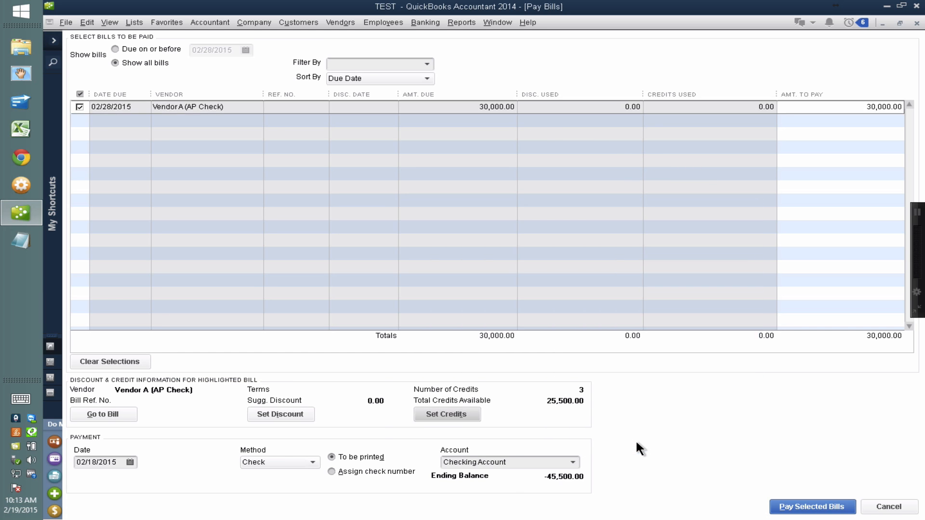
key(Escape)
click(481, 168)
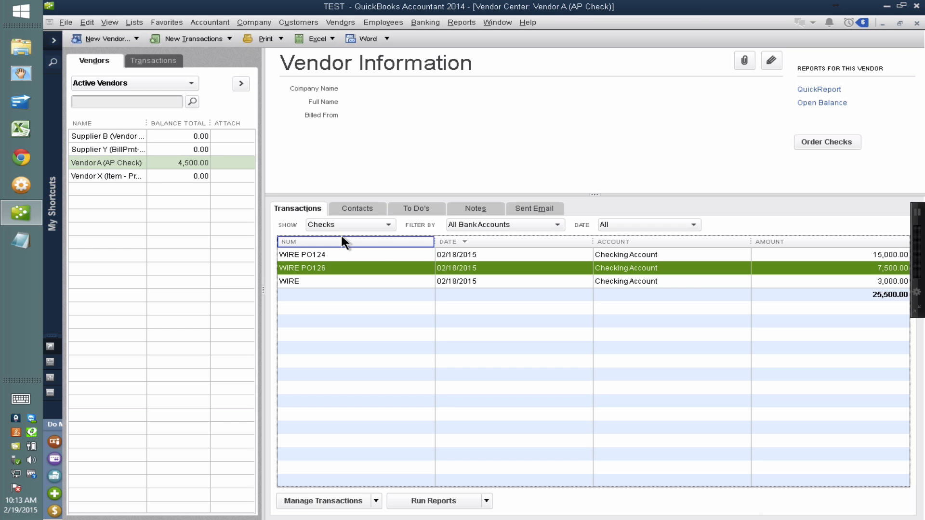
Open Vendor A's 30,000 bill from the vendor's bills, enter reference number 423424, and save and close it without a class.
click(342, 226)
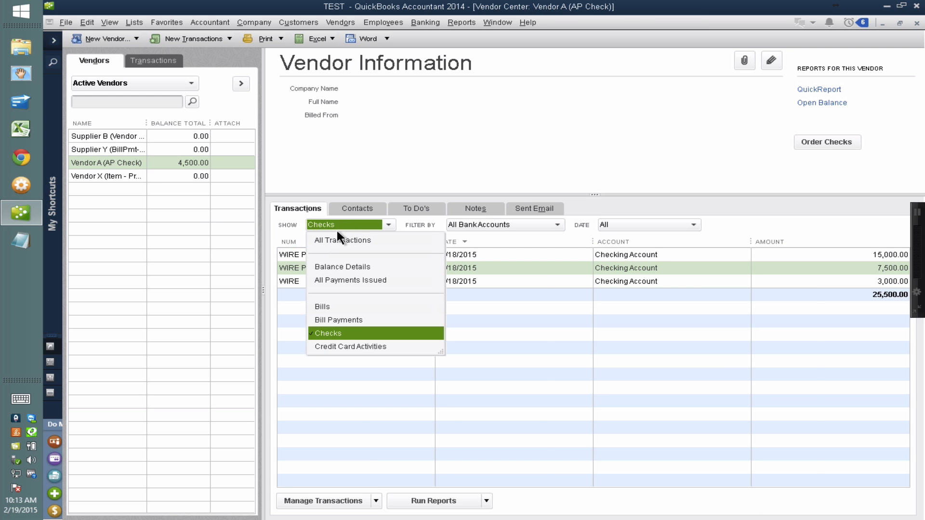
click(327, 304)
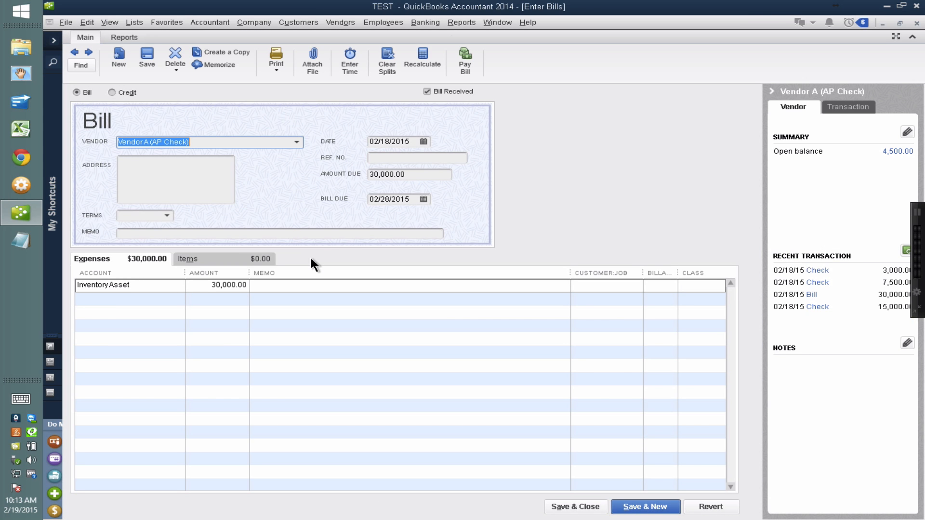
click(385, 157)
text(423424)
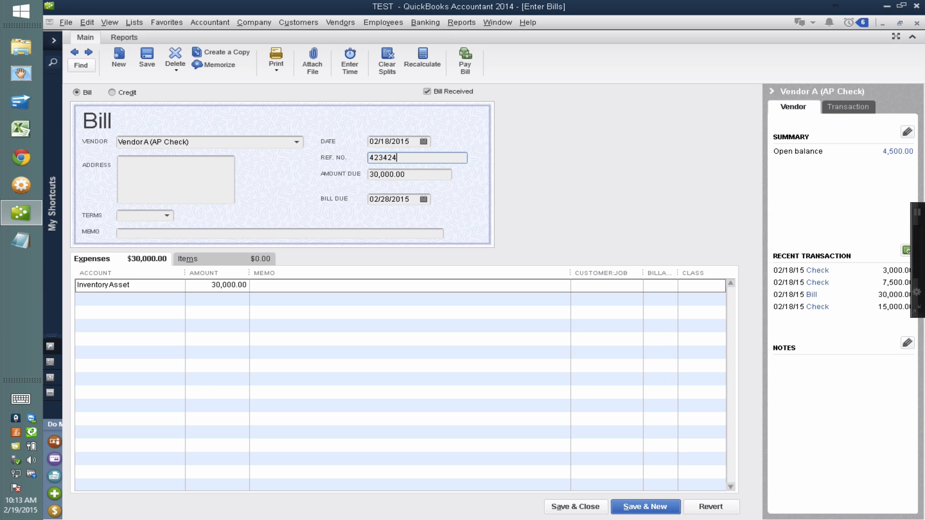
drag(409, 158, 286, 153)
click(559, 505)
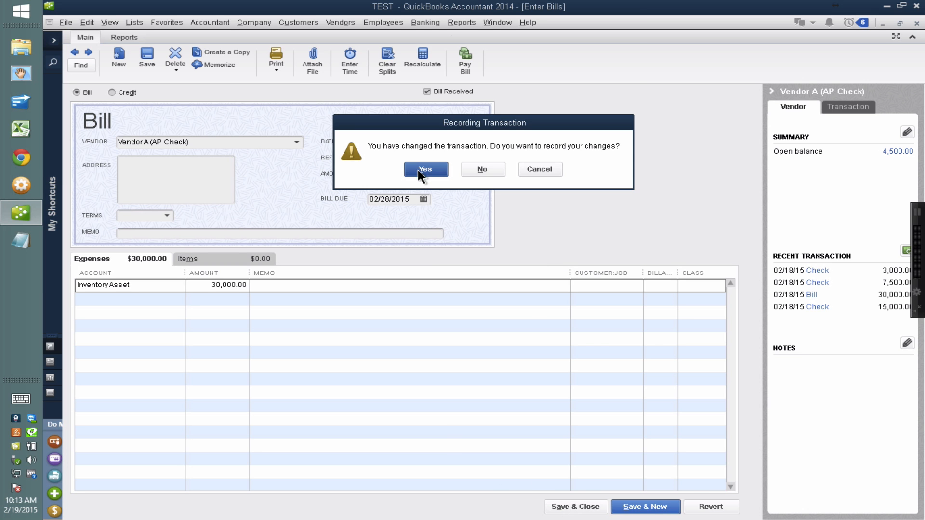
click(418, 170)
click(426, 184)
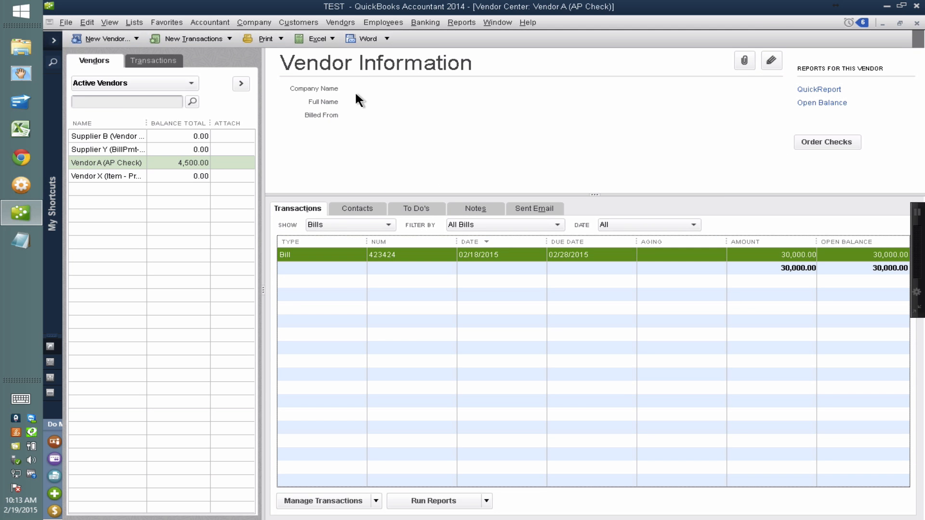
Examine the credits available for bill 423424 in Pay Bills, then leave without recording a payment.
click(340, 23)
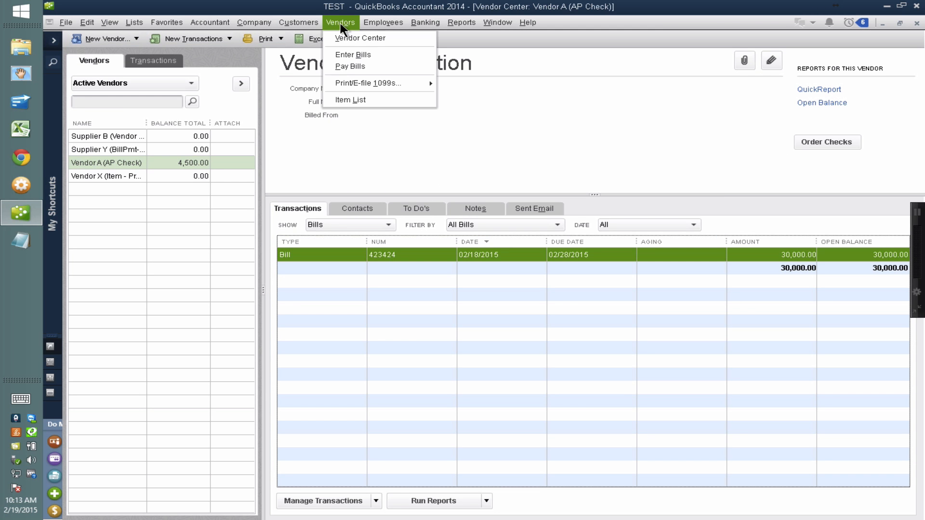
click(351, 67)
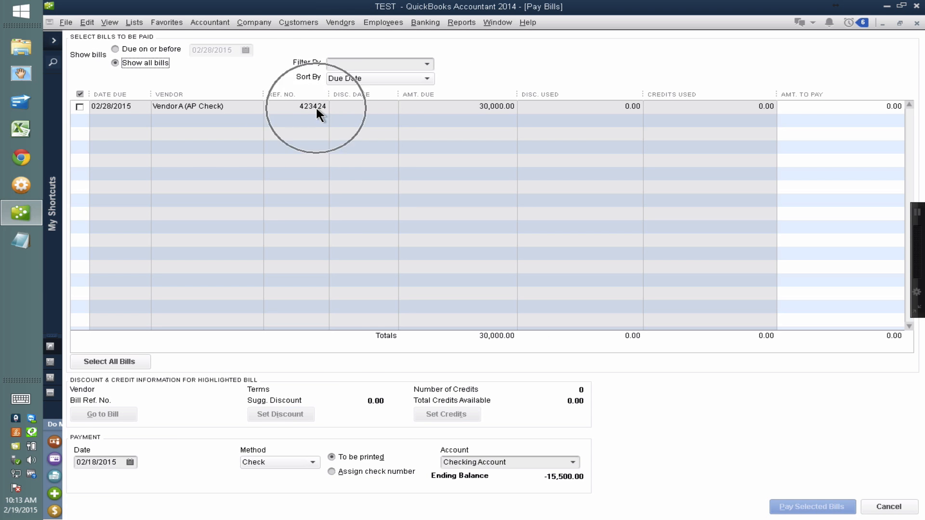
click(79, 106)
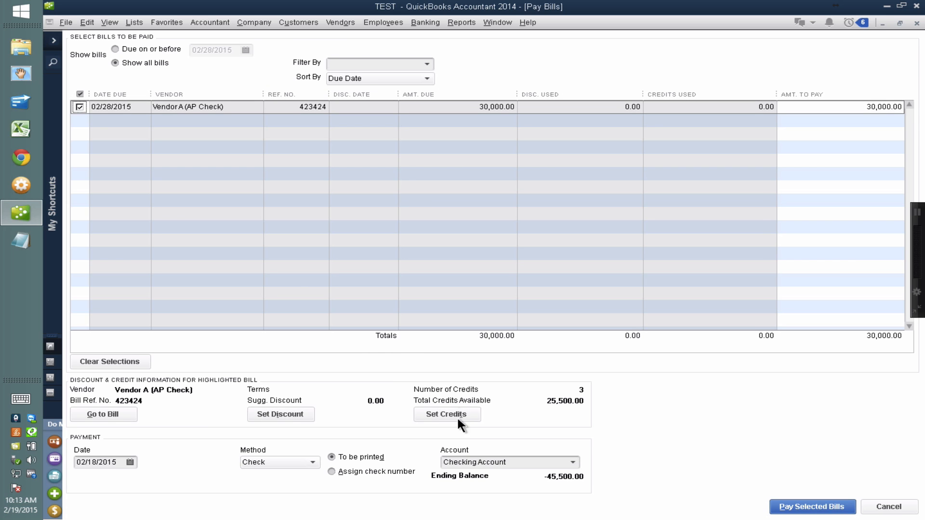
click(457, 419)
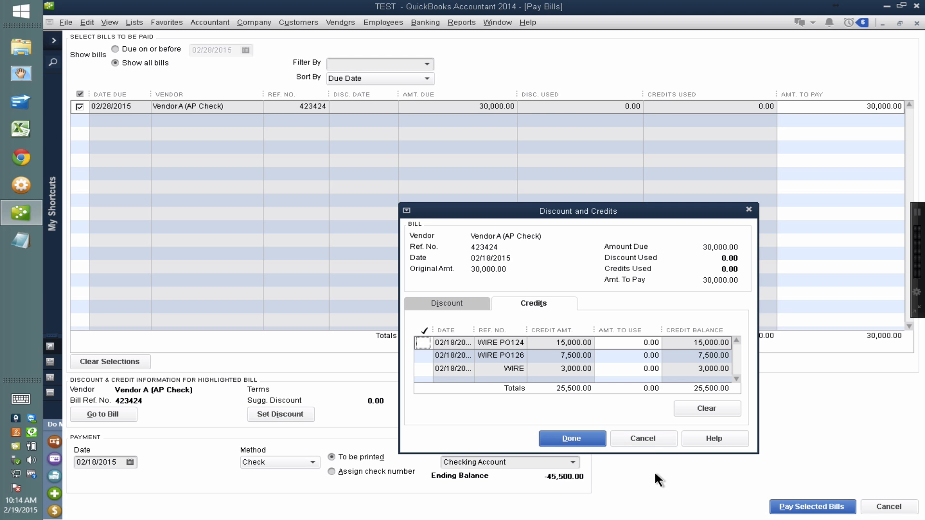
click(641, 438)
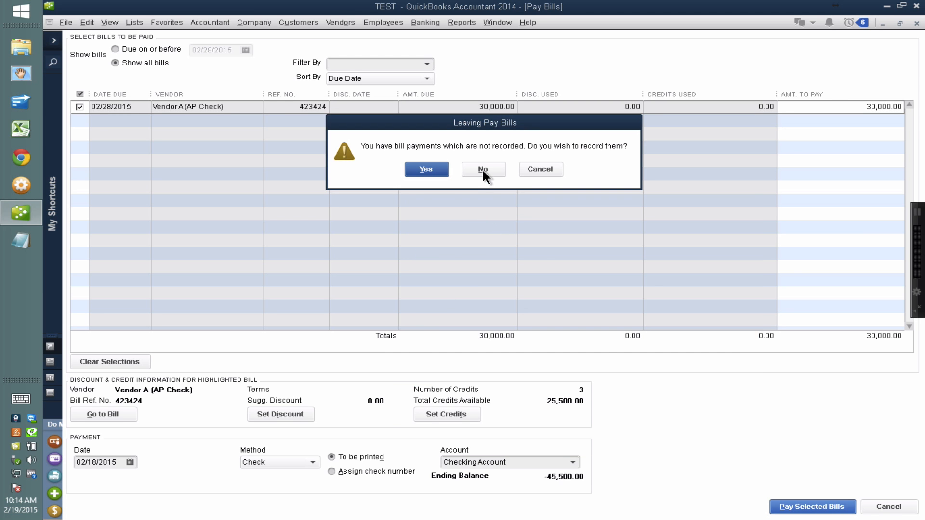
click(481, 168)
Change the 30,000 bill's reference number to 423424 PO124 and save and close it without a class.
double_click(334, 251)
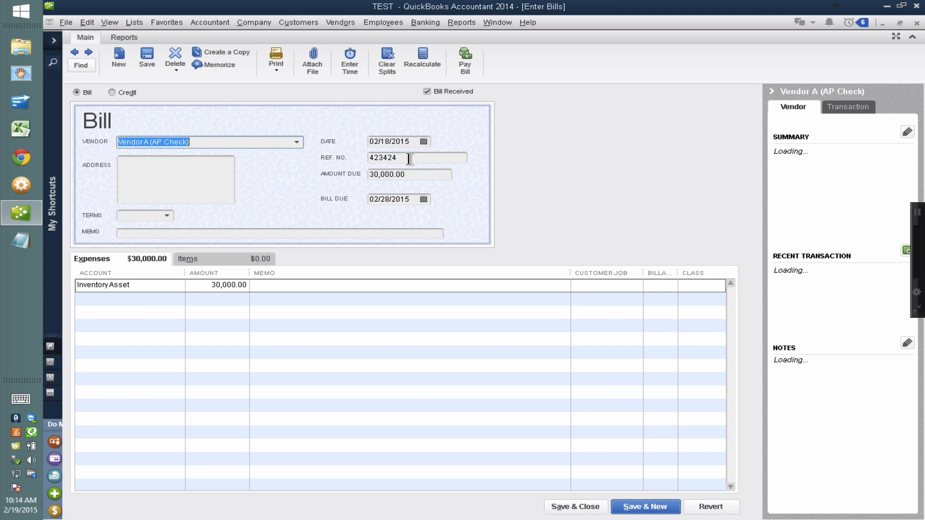
drag(408, 158, 330, 156)
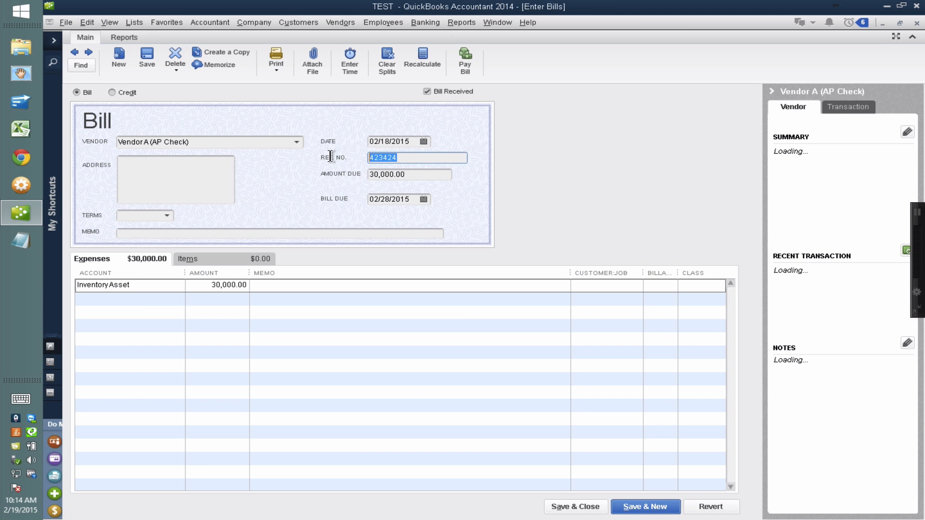
key(End)
text(P)
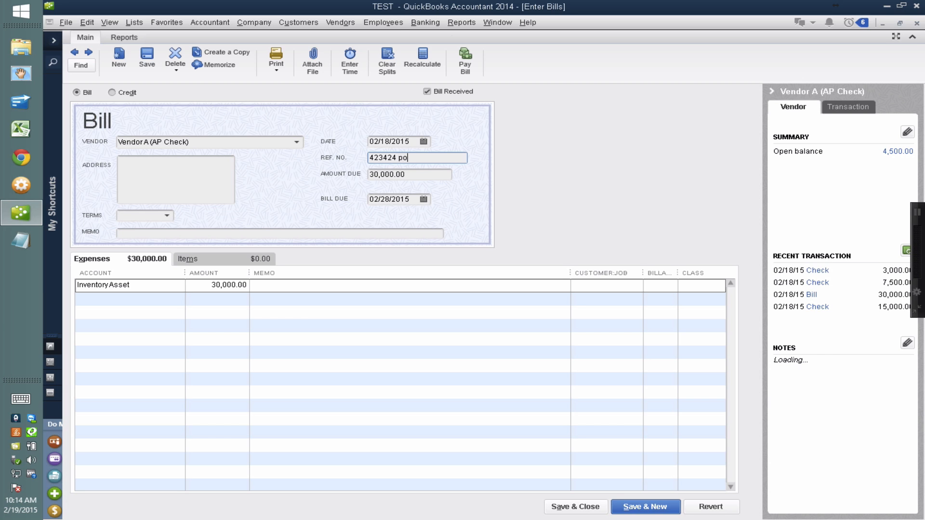
text(O124)
click(588, 504)
click(427, 169)
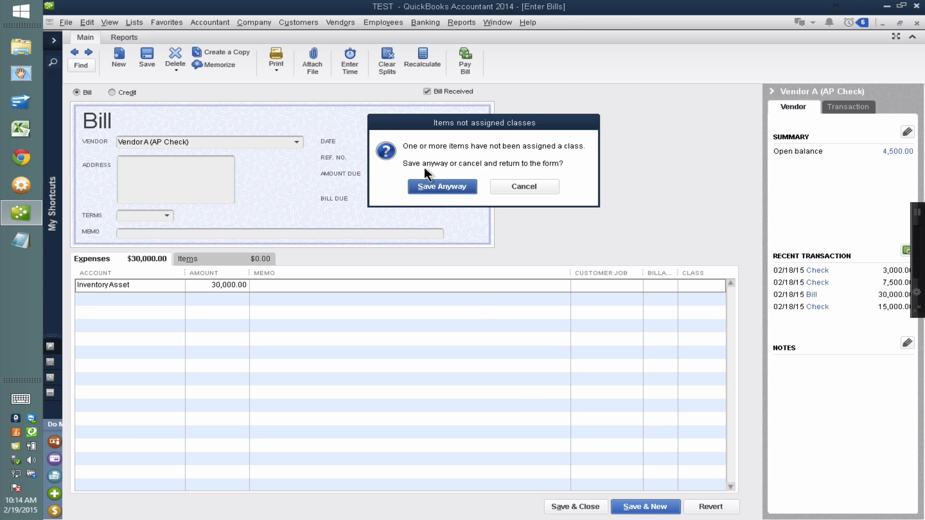
click(436, 194)
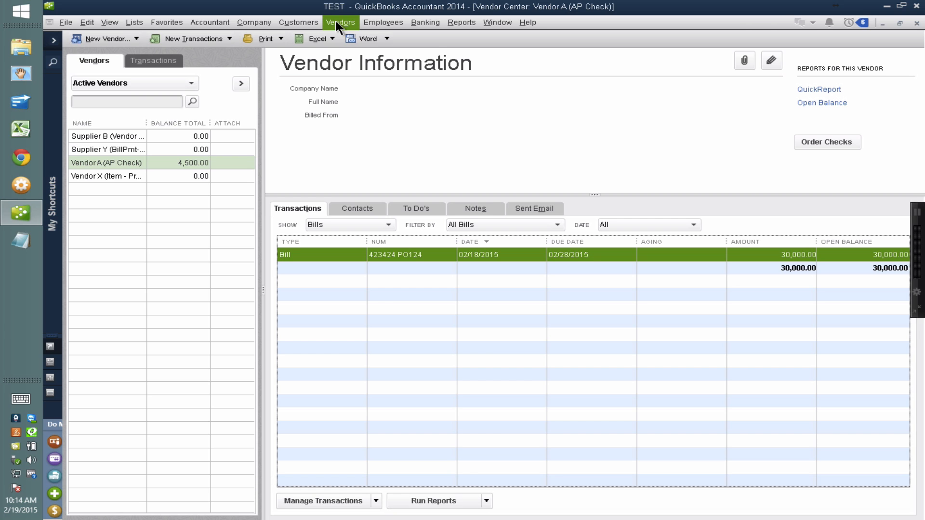
Select the 423424 PO124 bill in Pay Bills and apply the 15,000 WIRE PO124 credit to it.
click(335, 21)
click(348, 62)
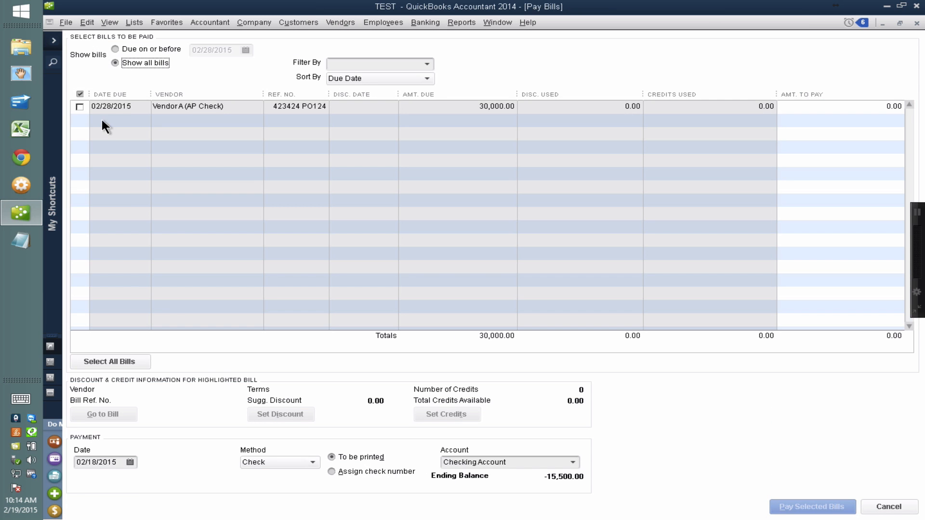
click(79, 109)
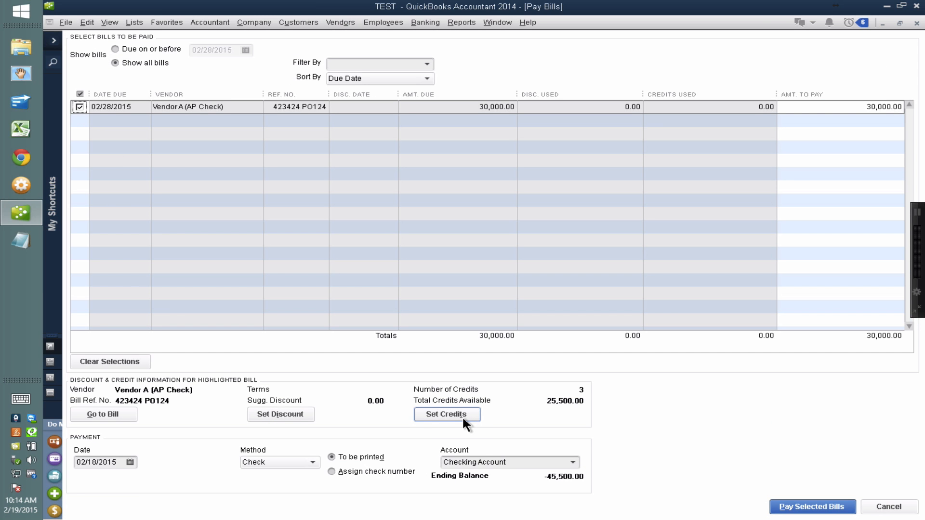
click(462, 417)
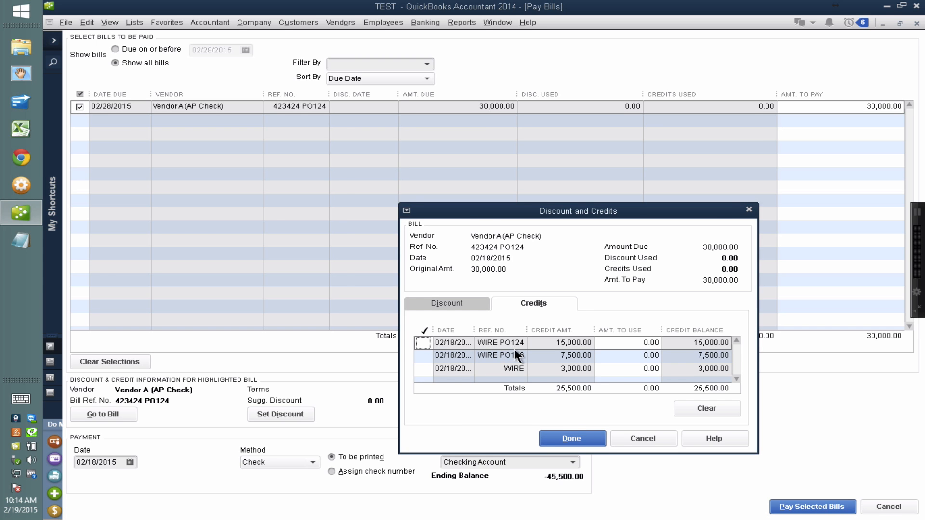
drag(513, 212, 449, 17)
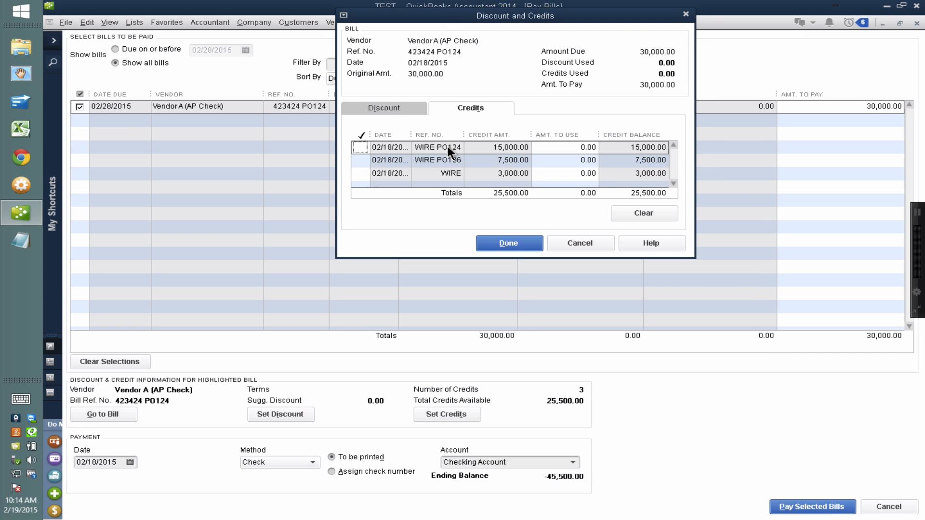
key(ctrl)
key(ctrl)
click(359, 147)
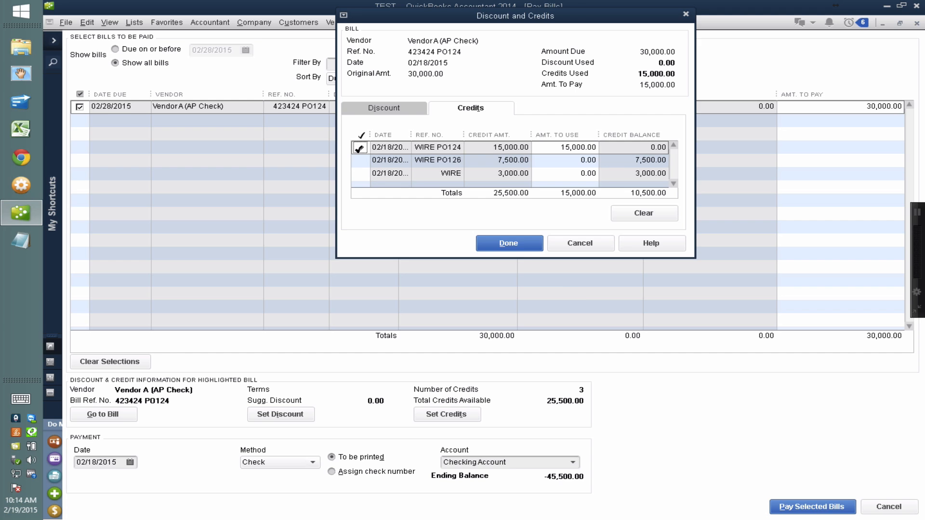
click(513, 245)
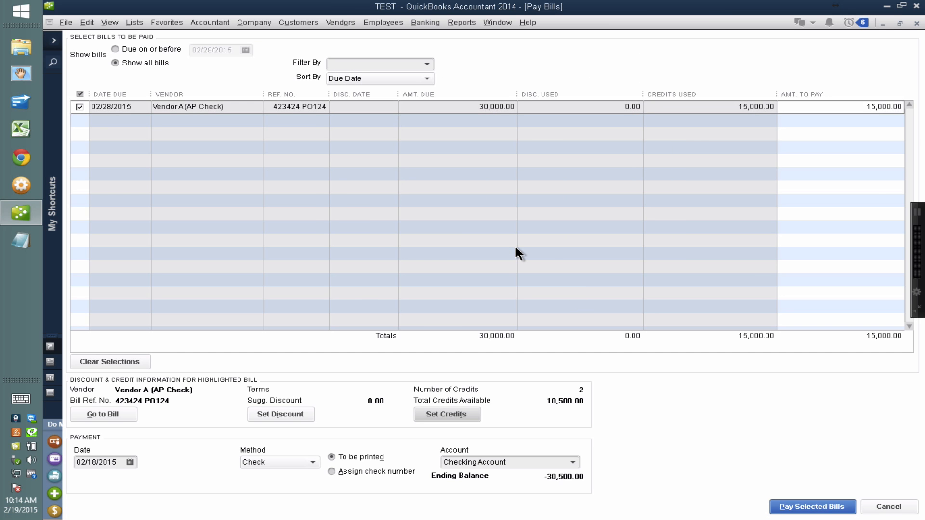
Set the bill's amount to pay to 0, record the credit-only payment, and close the payment summary.
click(858, 107)
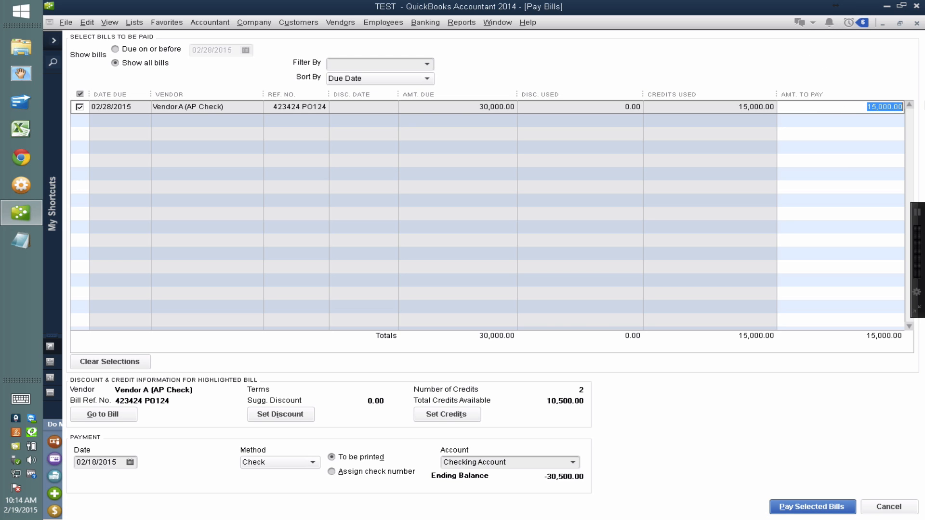
text(0)
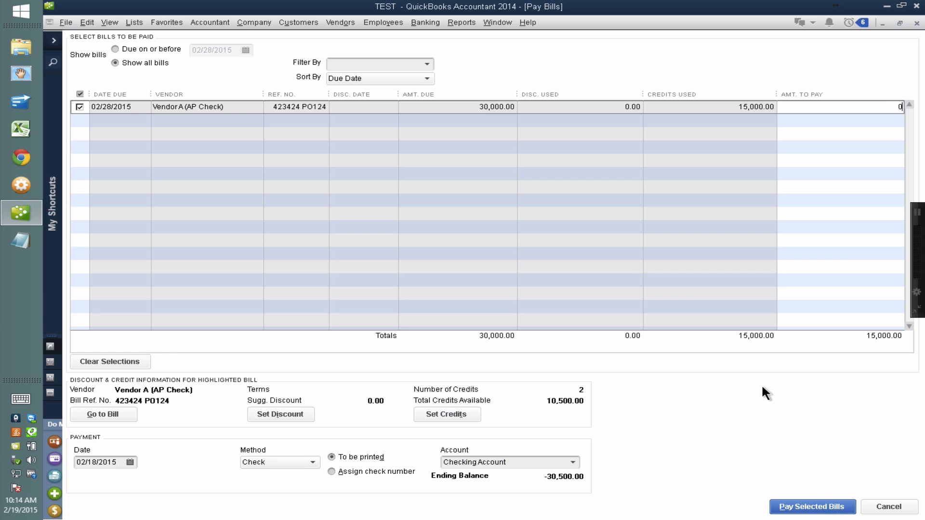
click(801, 504)
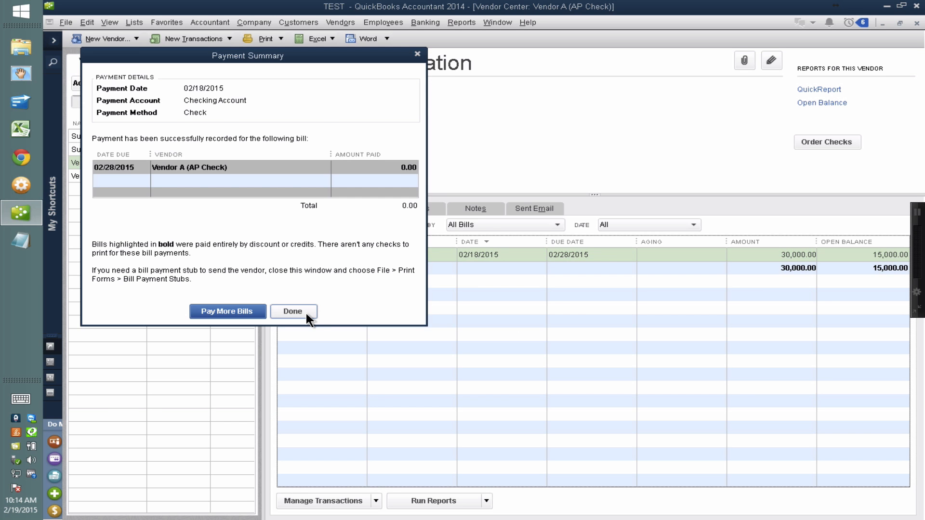
click(305, 313)
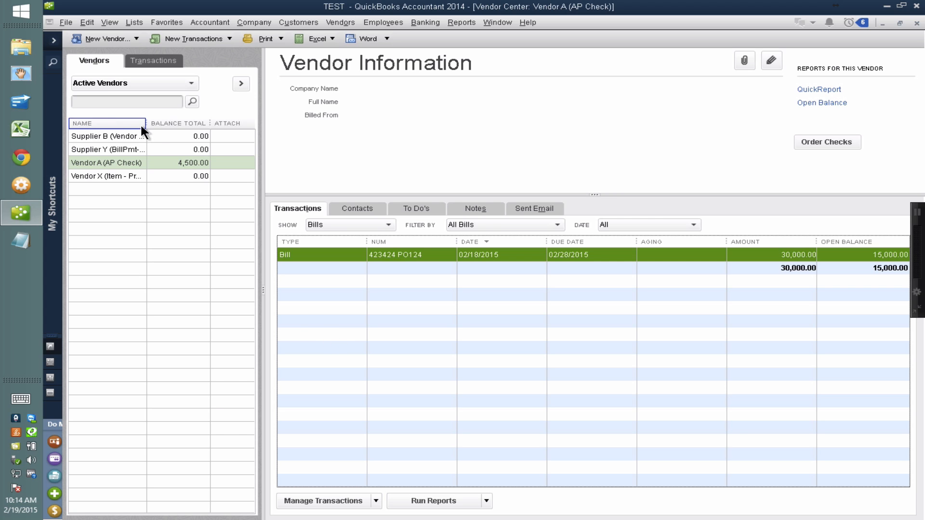
Widen the vendor list's name column and start a new bill entry for Supplier B (Vendor Credit).
drag(146, 123, 201, 125)
click(161, 128)
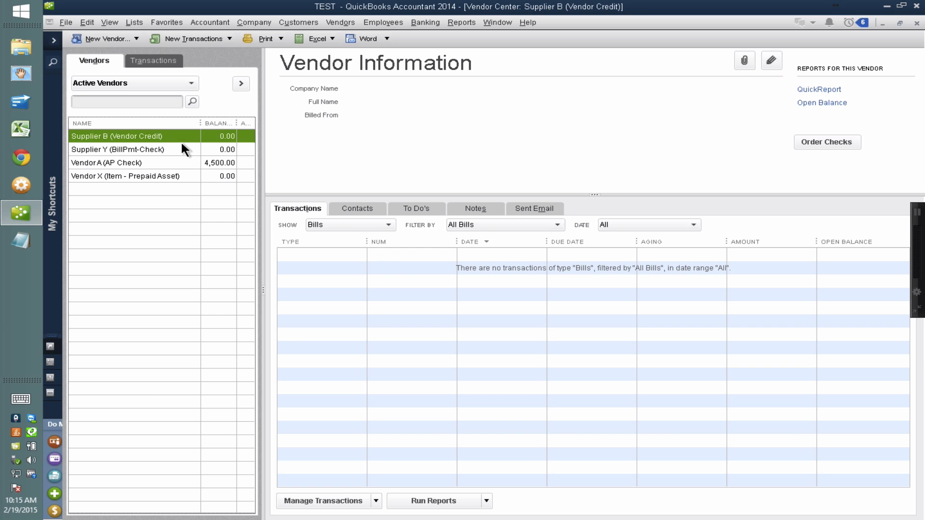
click(189, 34)
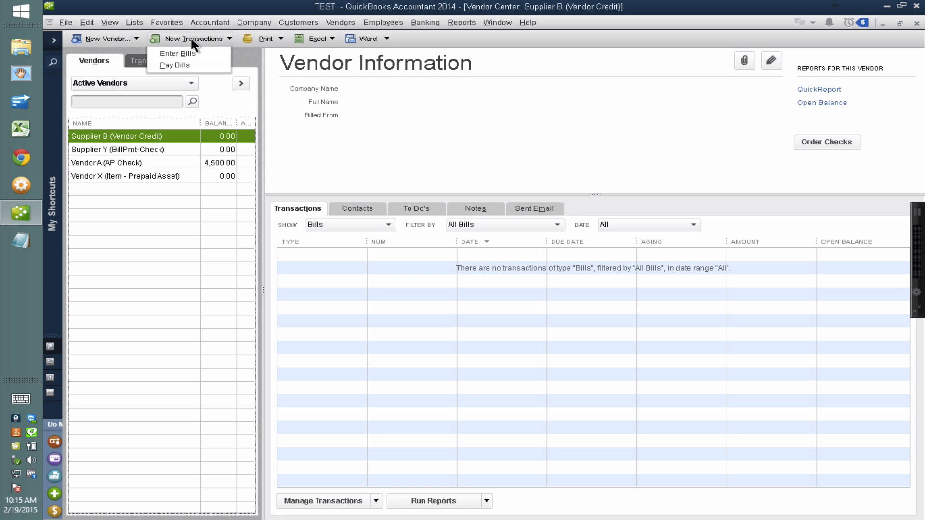
click(190, 37)
click(189, 39)
click(184, 53)
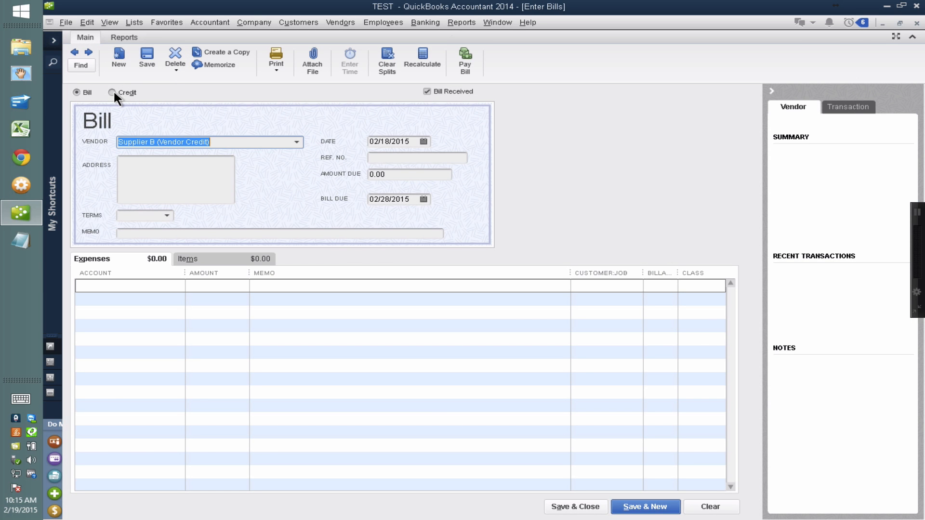
Switch Supplier B's entry to a credit, with a credit amount of 10,000 and reference number PO 199.
key(ctrl)
key(ctrl)
click(77, 92)
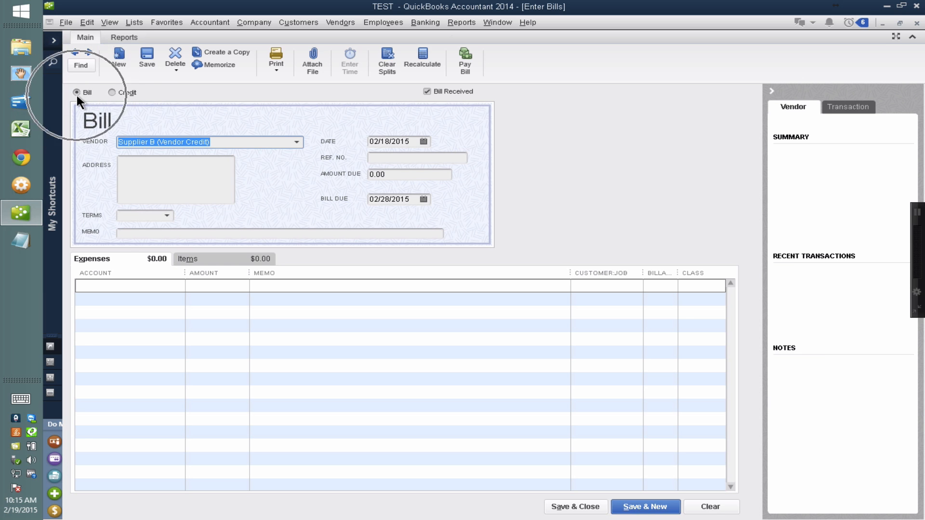
click(113, 92)
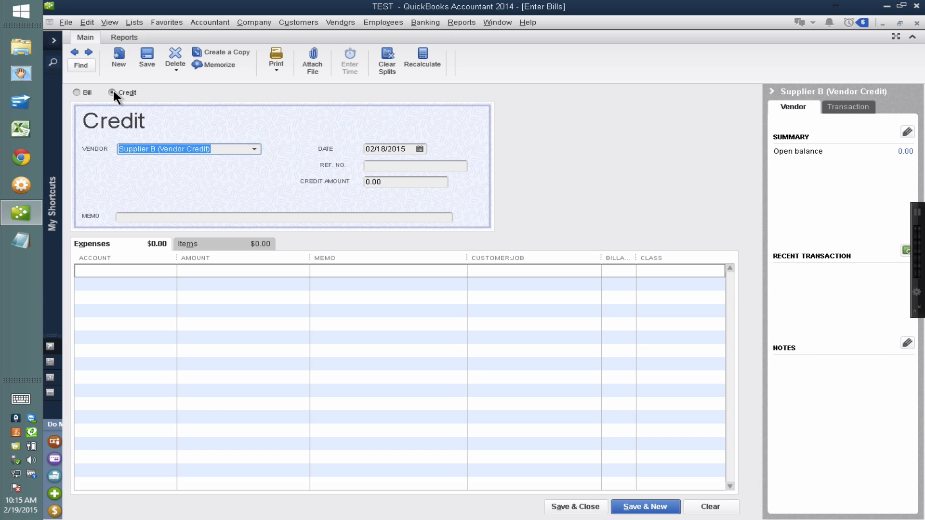
click(112, 91)
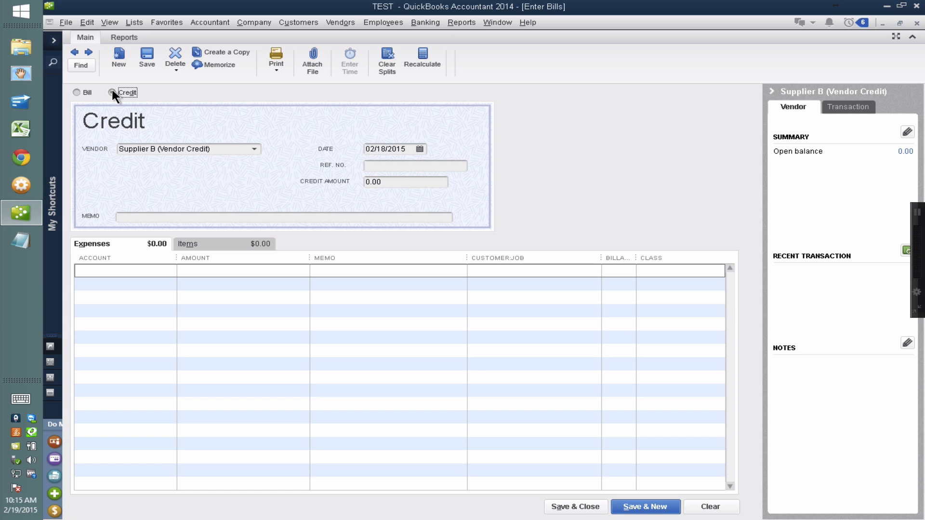
click(388, 181)
text(10000)
click(370, 166)
text(P)
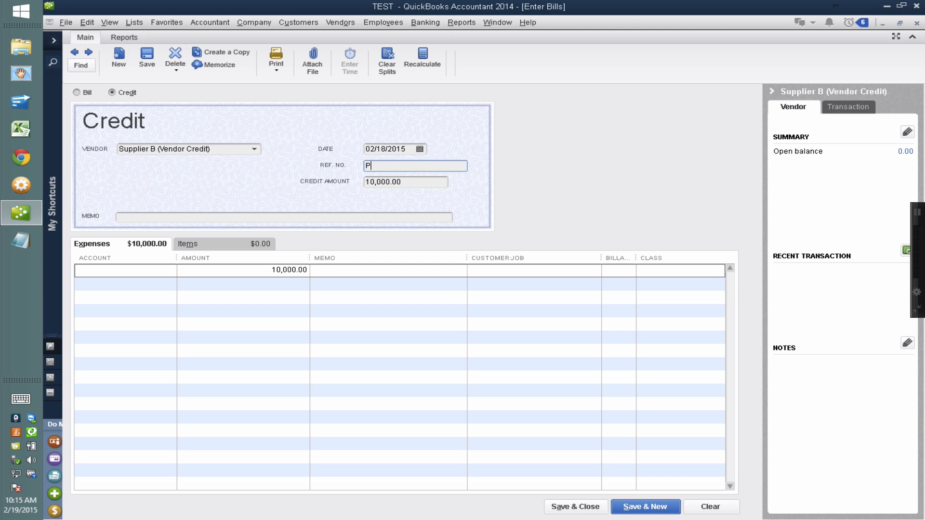
text(O 199)
Post the credit's 10,000 expense line to the Checking Account and save the credit without a class.
click(140, 273)
click(169, 270)
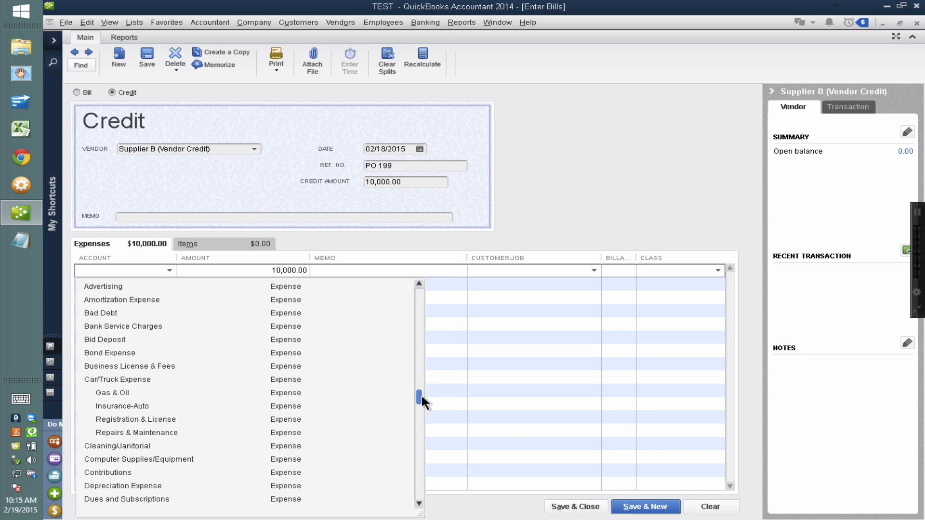
drag(421, 394, 421, 285)
click(115, 313)
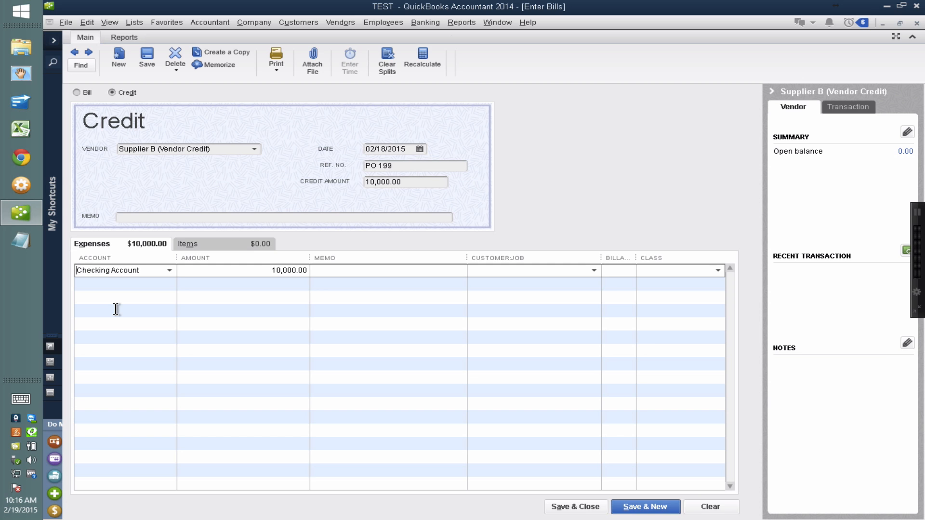
click(169, 270)
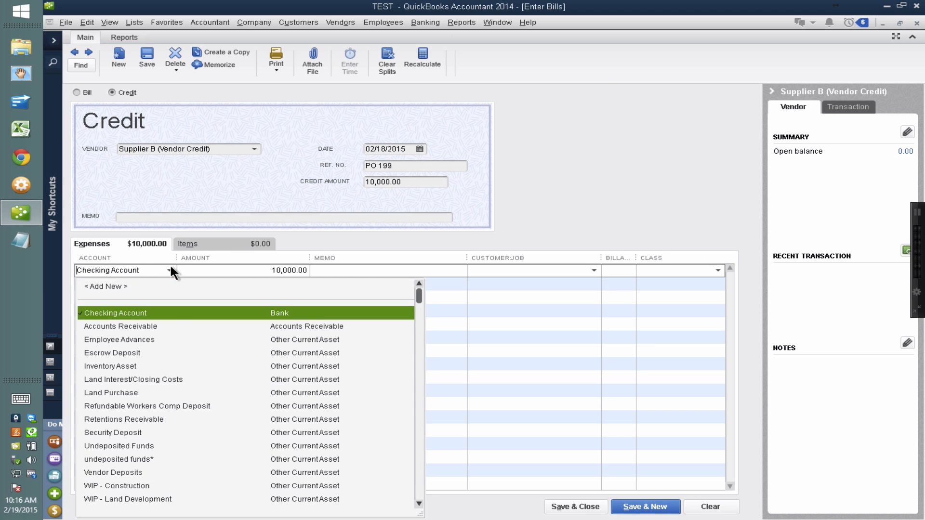
click(169, 270)
drag(152, 271, 11, 271)
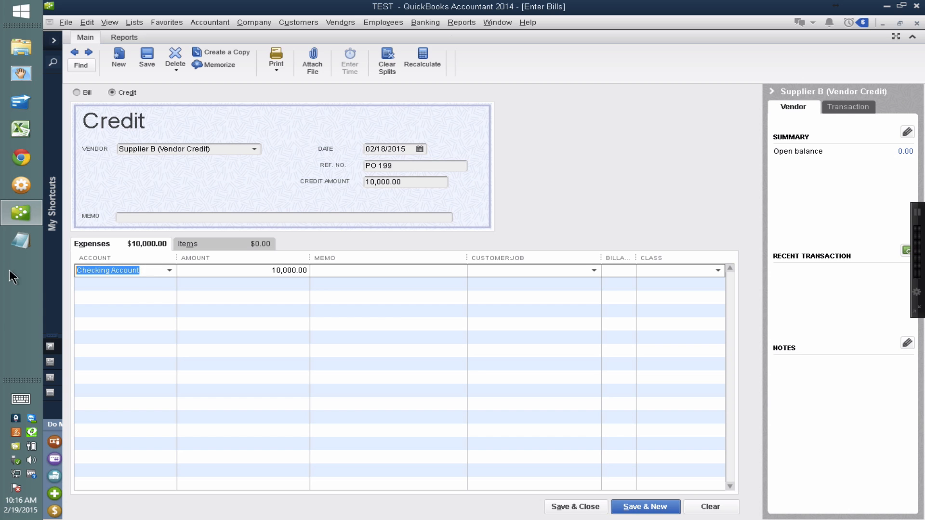
key(ctrl)
key(ctrl)
click(575, 507)
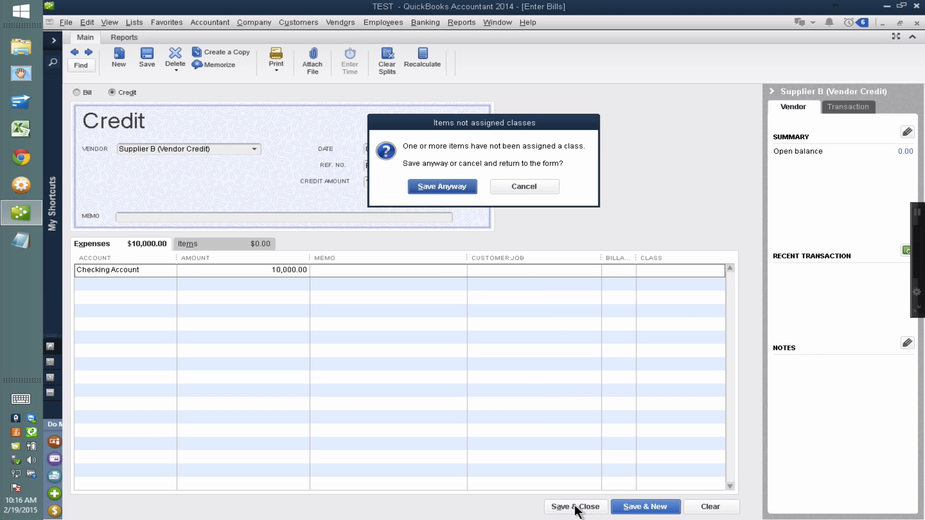
click(437, 187)
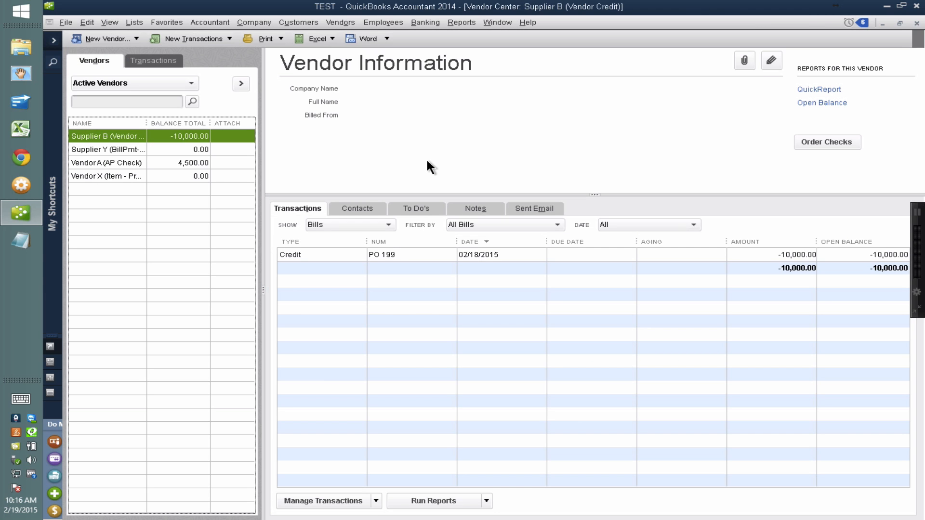
Open the Checking Account register and examine Supplier B's PO 199 bill credit entry and its payment amount.
key(ctrl+r)
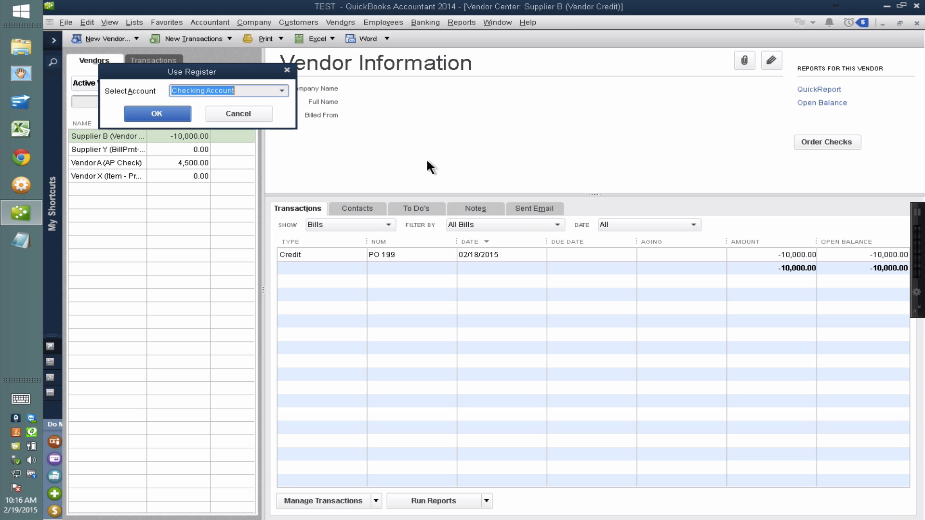
click(158, 112)
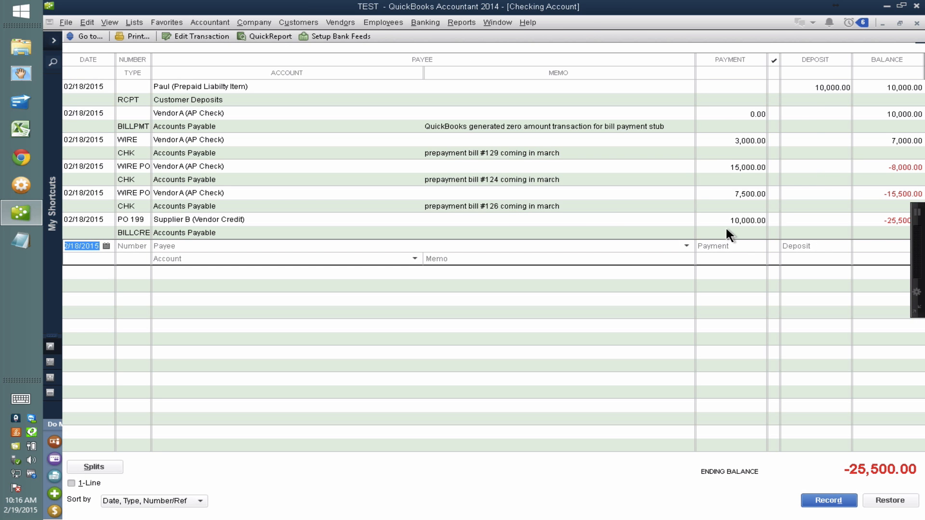
key(Up)
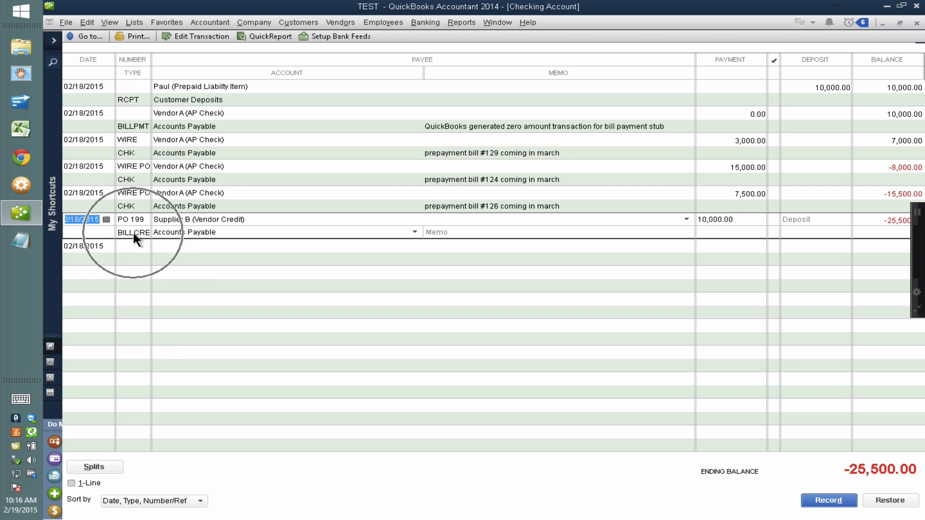
click(730, 223)
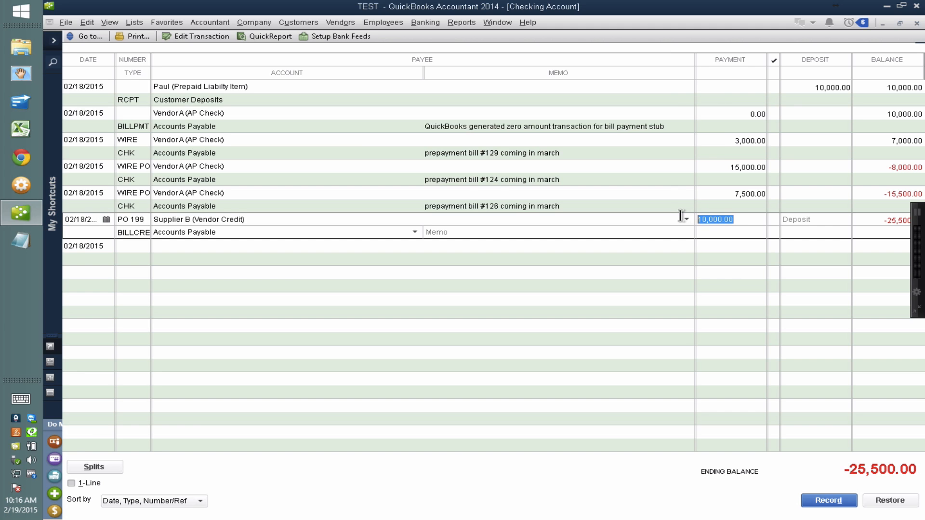
drag(742, 220, 657, 216)
Delete the 10,000 Customer Deposits receipt from the checking register and close the register.
right_click(73, 101)
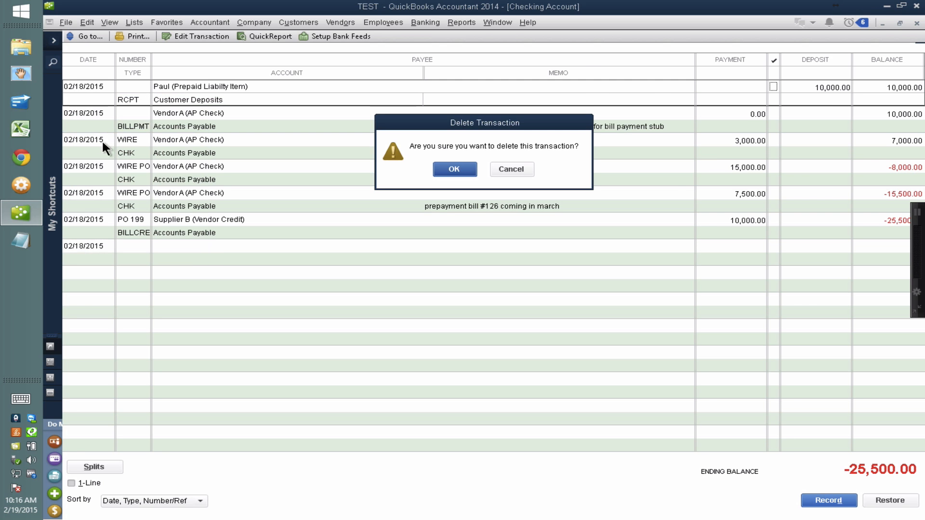
click(454, 169)
click(725, 195)
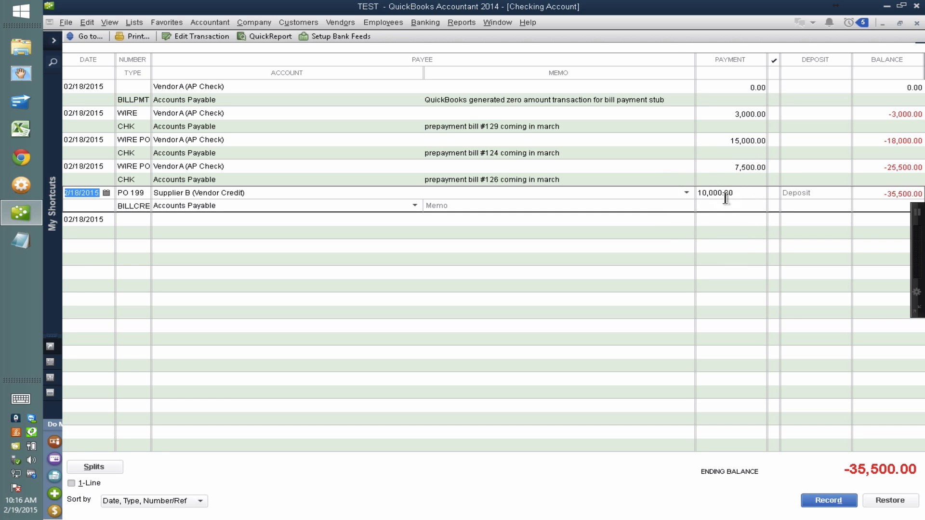
key(Escape)
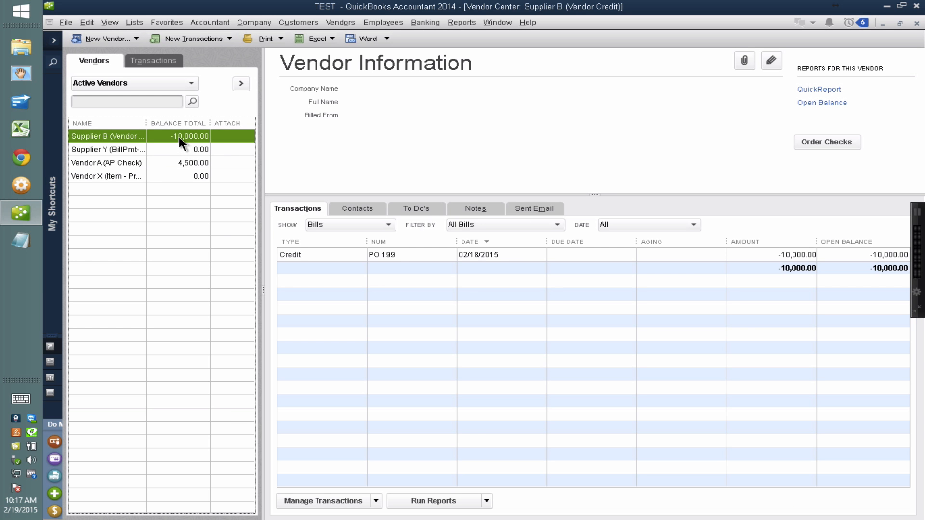
Widen the vendor list's name column again and start a new bill for Supplier B (Vendor Credit).
drag(146, 123, 177, 124)
key(ctrl)
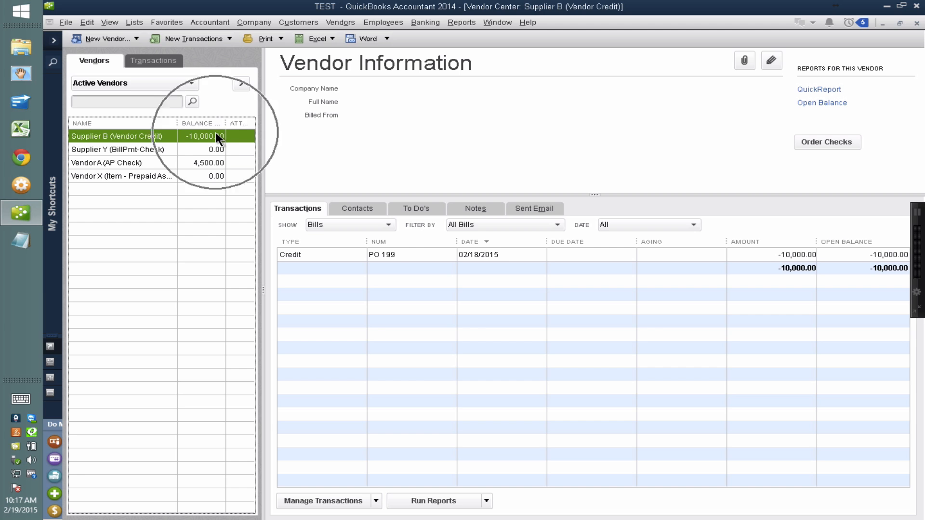
key(ctrl)
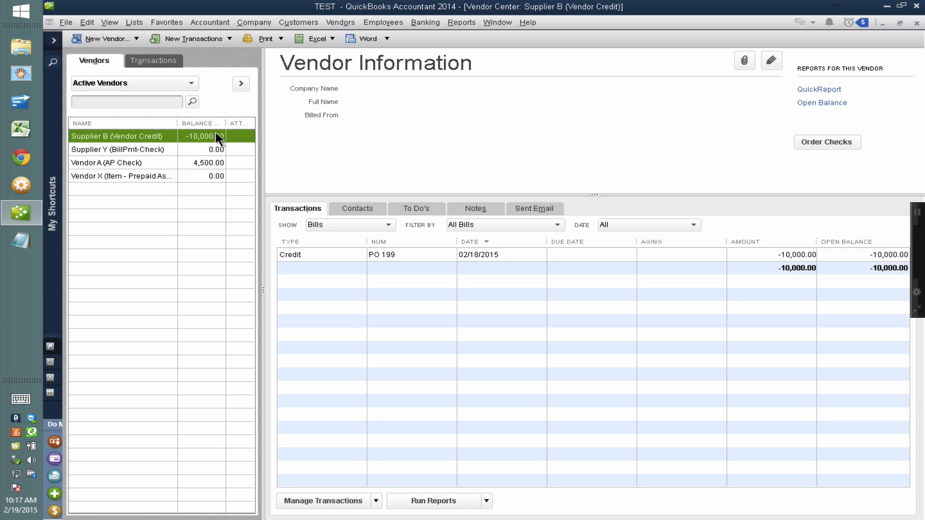
click(204, 37)
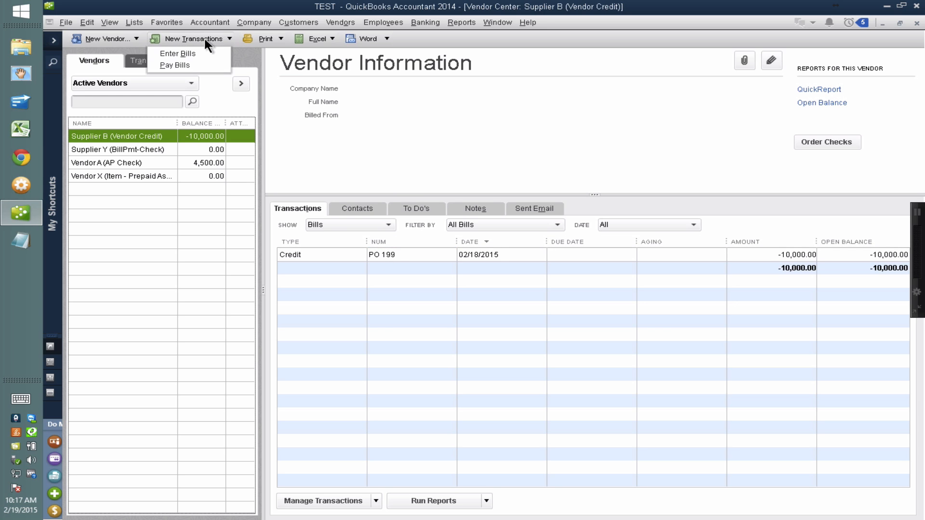
click(191, 55)
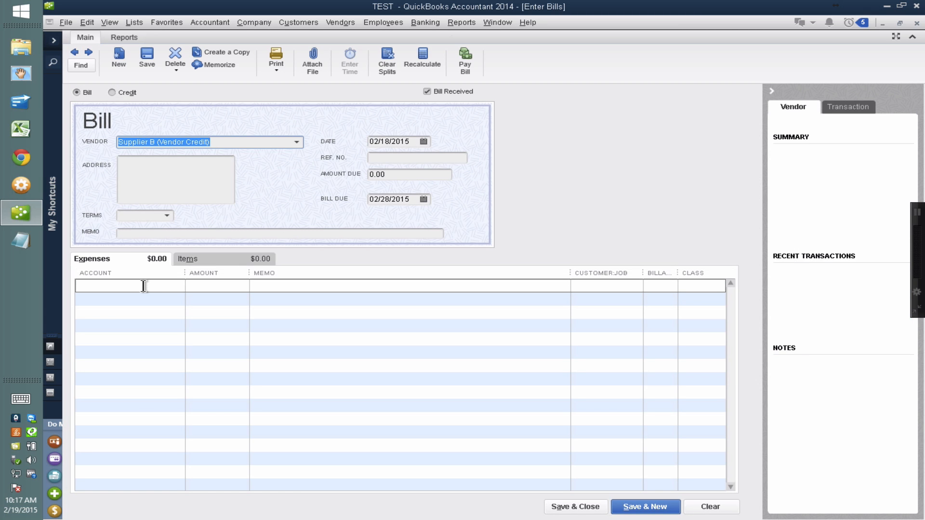
Add an Inventory Asset expense line of 25,000 to the bill and update the amount due.
text(Inventory Asset)
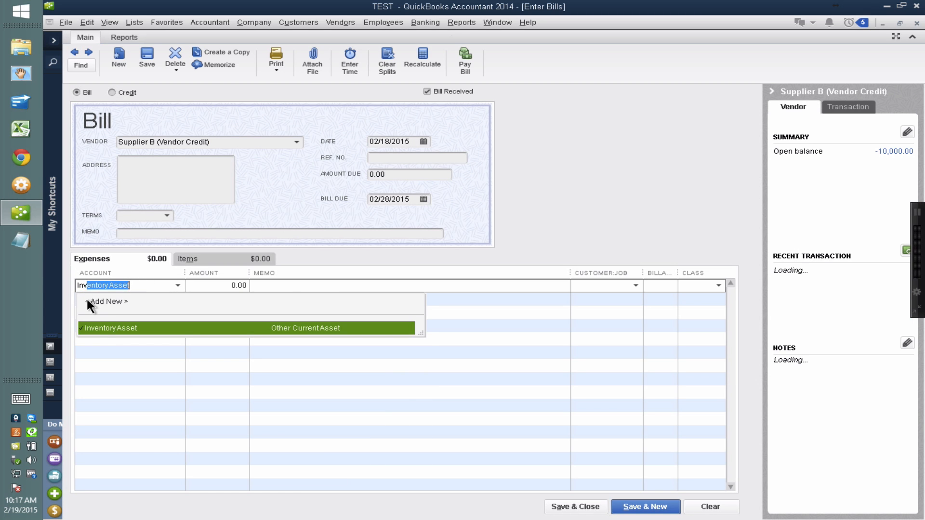
click(100, 319)
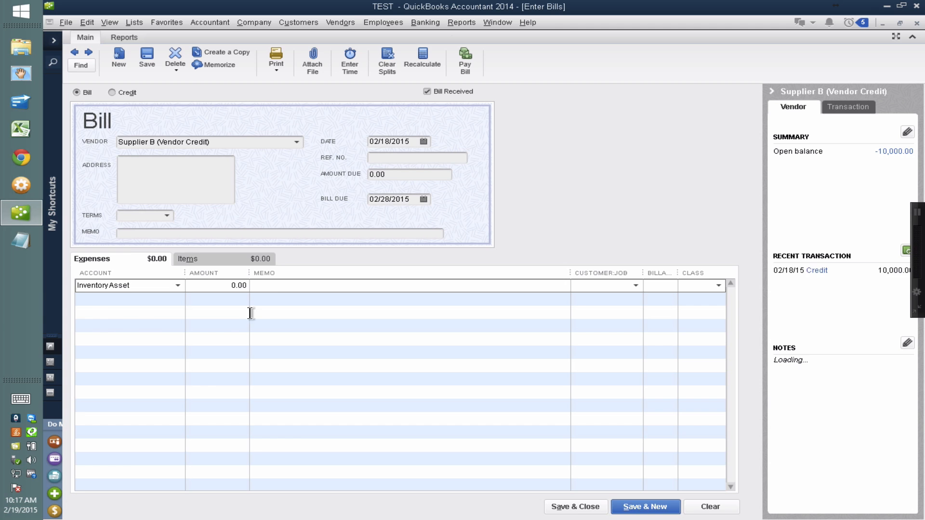
click(220, 285)
text(25000)
click(414, 173)
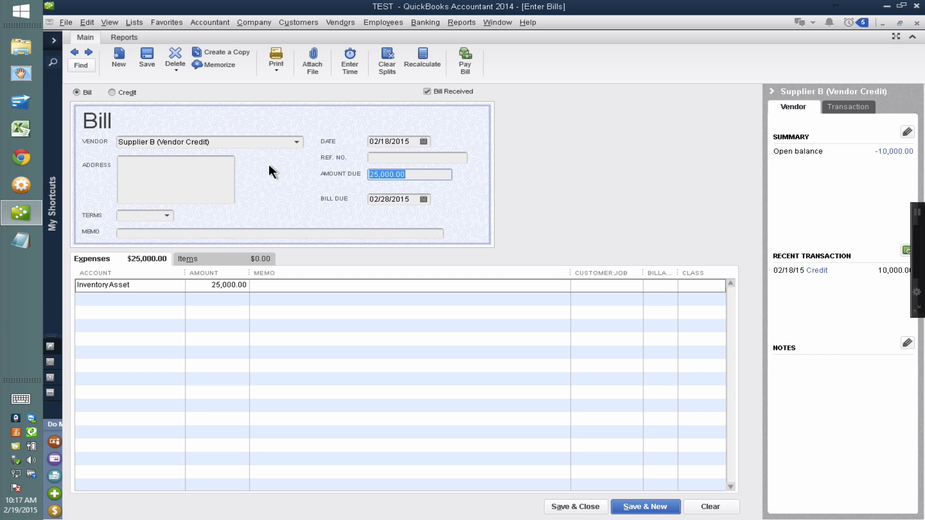
Set the bill's reference number to 767543 PO199 and save the bill without a class.
click(394, 158)
text(767543)
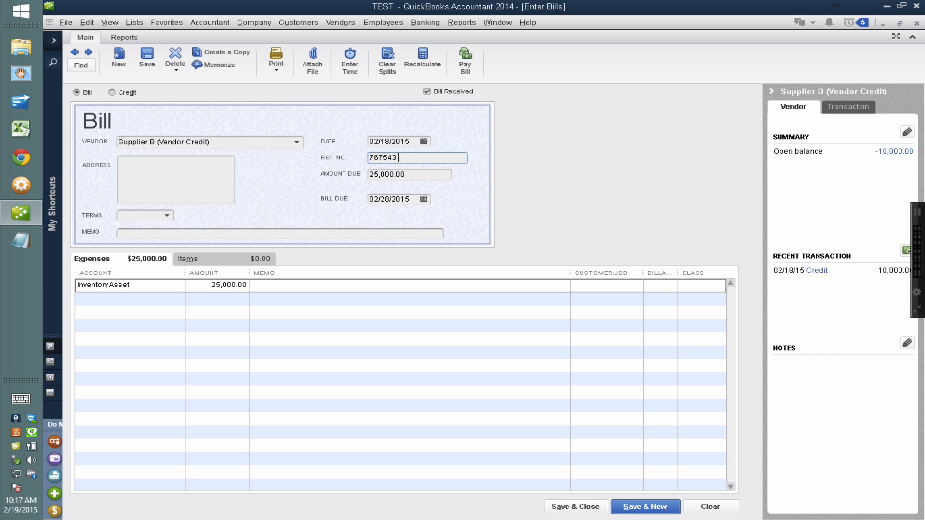
text( po)
key(BackSpace)
key(BackSpace)
text(PO199)
click(587, 507)
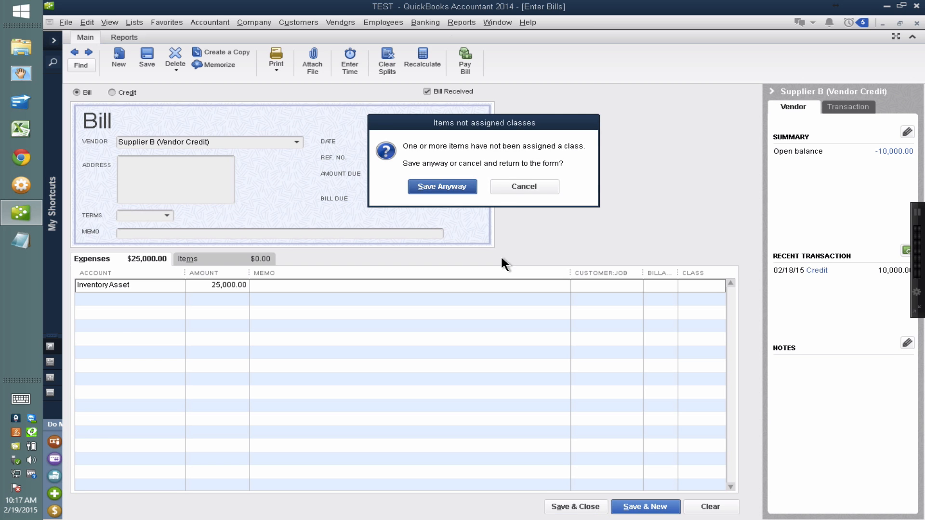
click(453, 184)
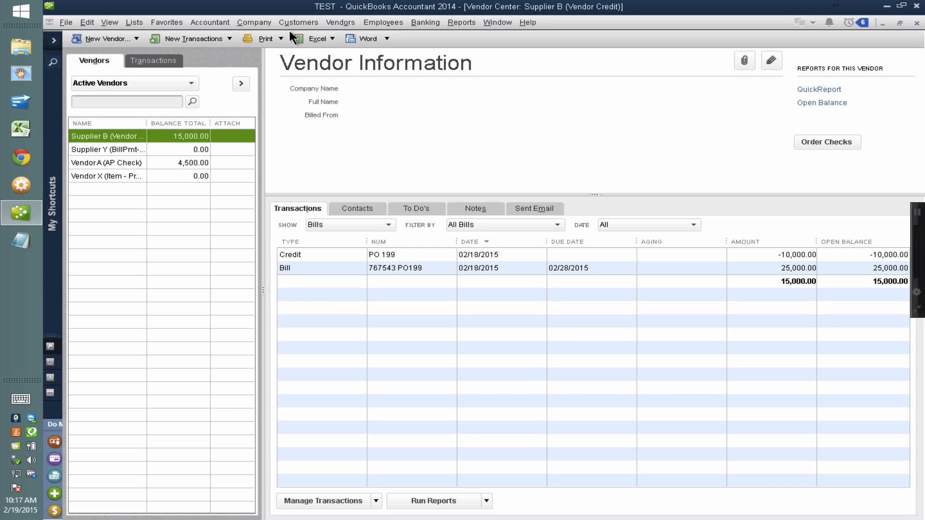
Select Supplier B's 767543 PO199 bill in Pay Bills and apply the 10,000 PO 199 credit to it.
click(341, 22)
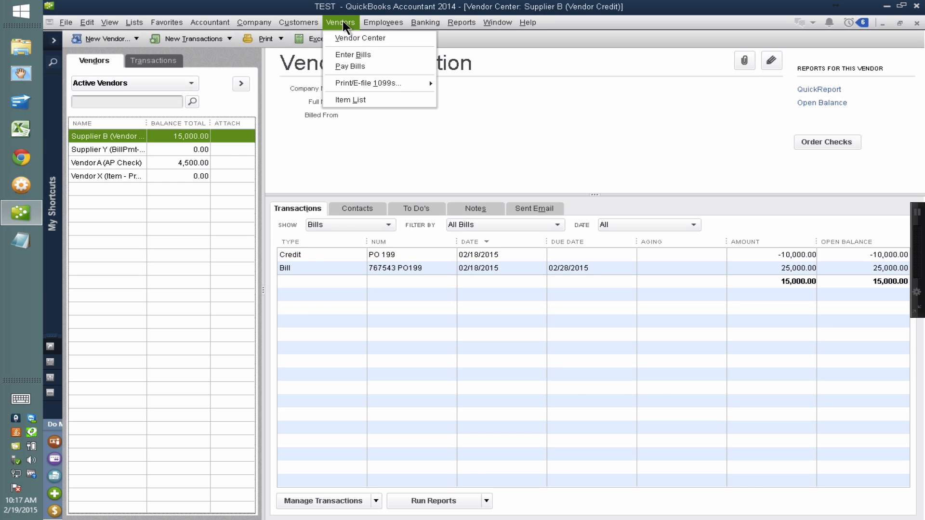
click(352, 64)
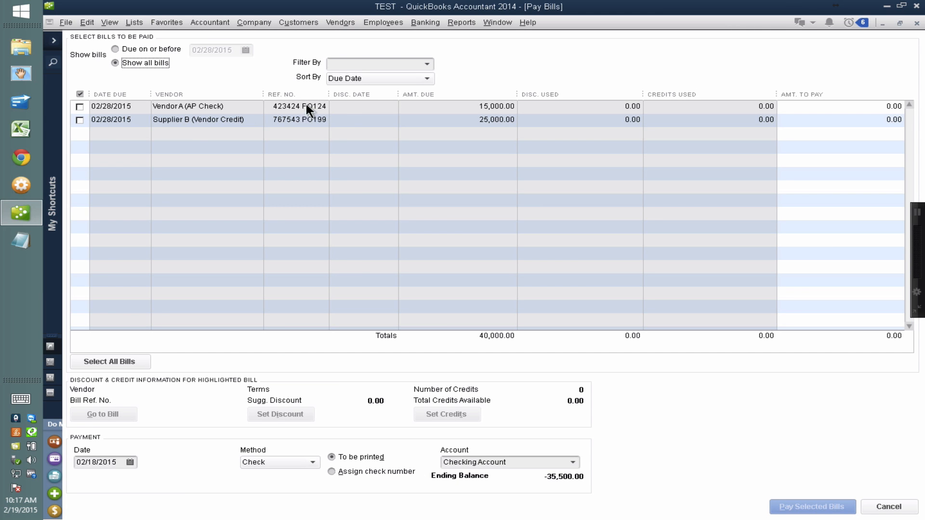
click(316, 111)
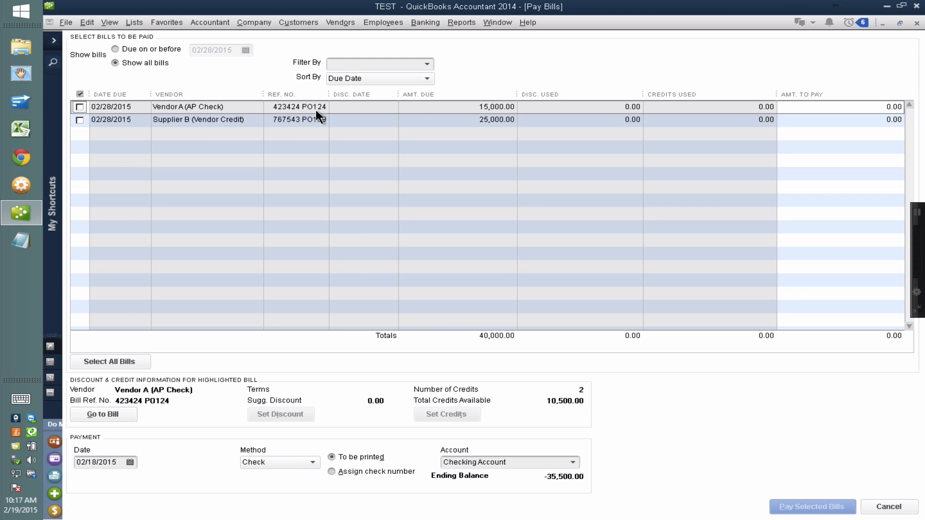
click(316, 118)
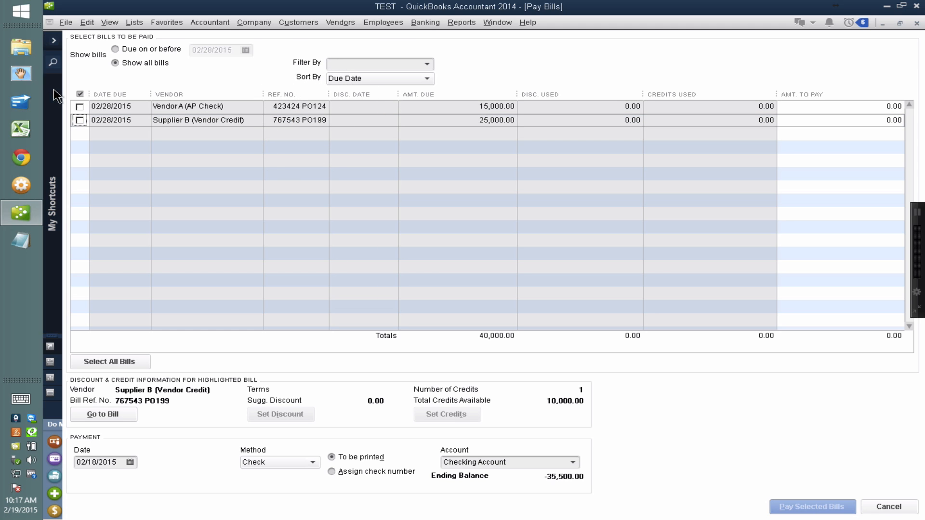
click(80, 120)
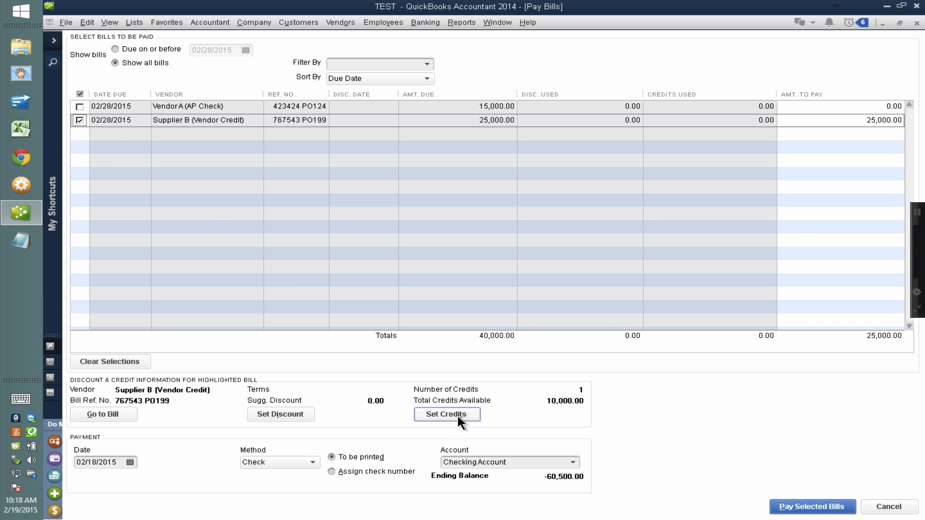
click(457, 415)
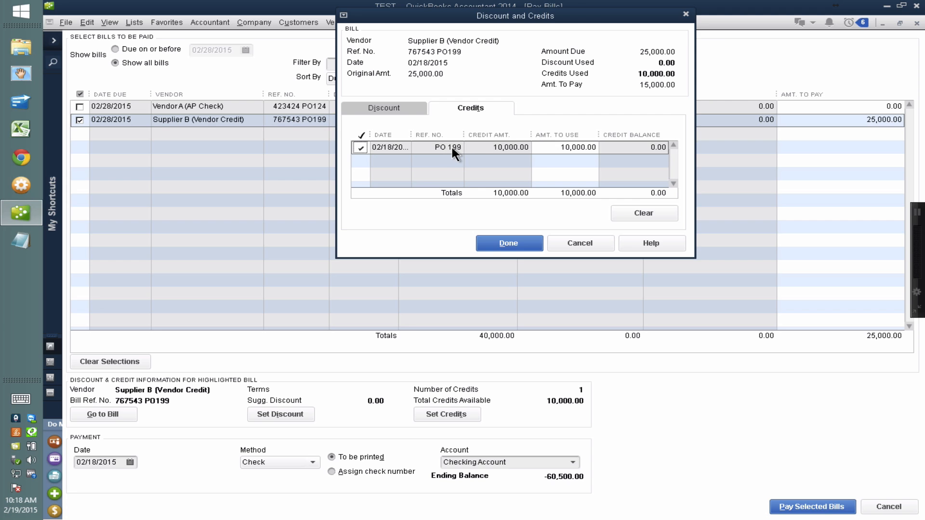
click(510, 243)
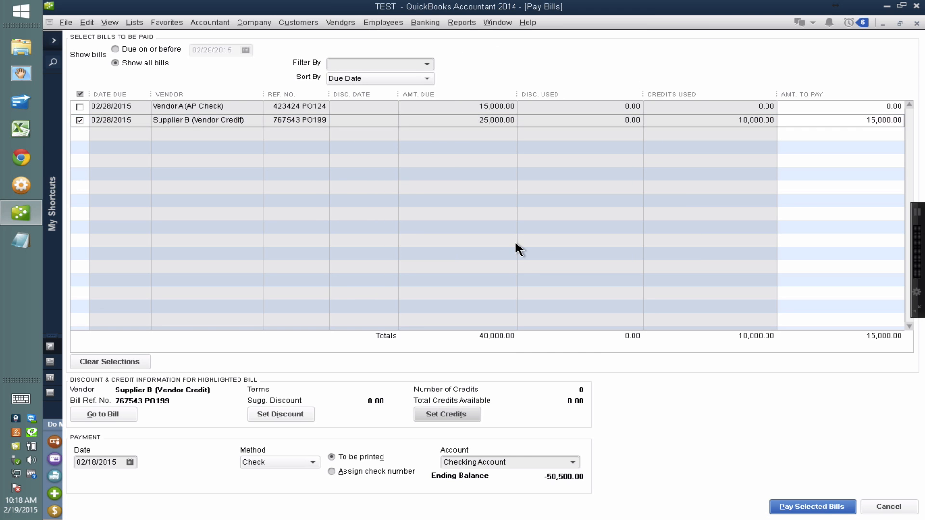
Choose to assign a check number for Supplier B's 15,000 payment, keep Check as the method, and proceed with paying the selected bill.
click(864, 120)
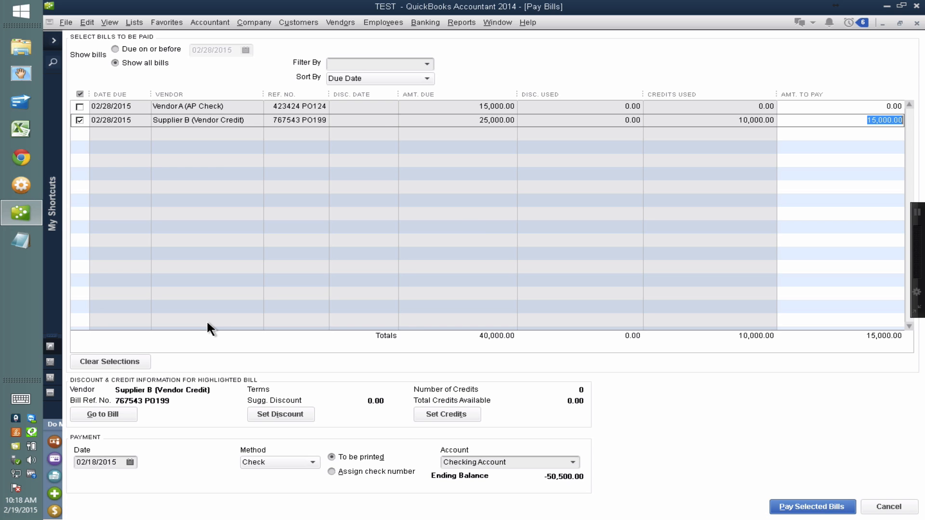
click(331, 469)
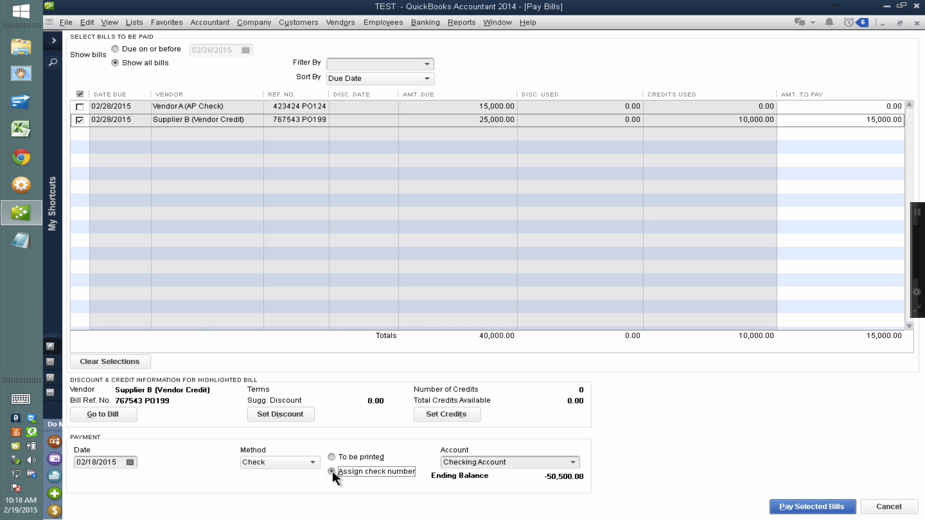
key(ctrl)
key(ctrl)
key(ctrl)
click(256, 461)
click(256, 463)
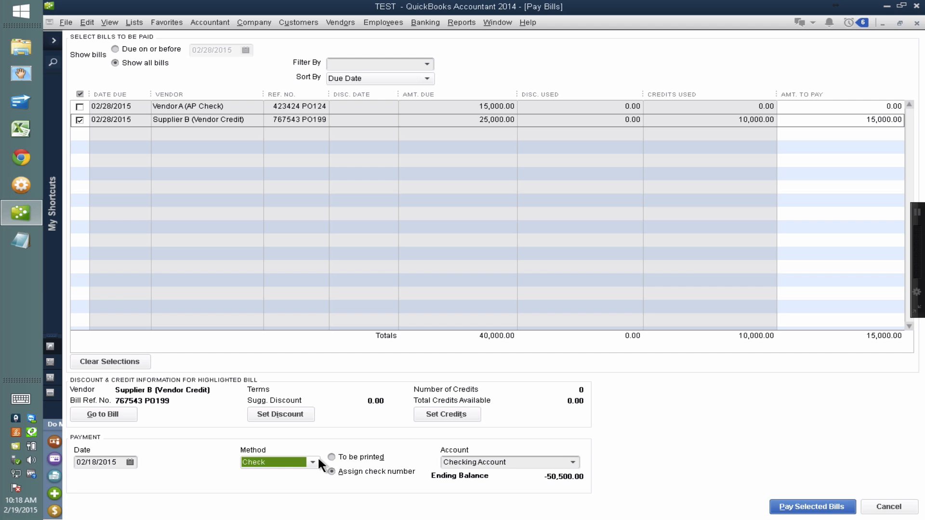
click(334, 471)
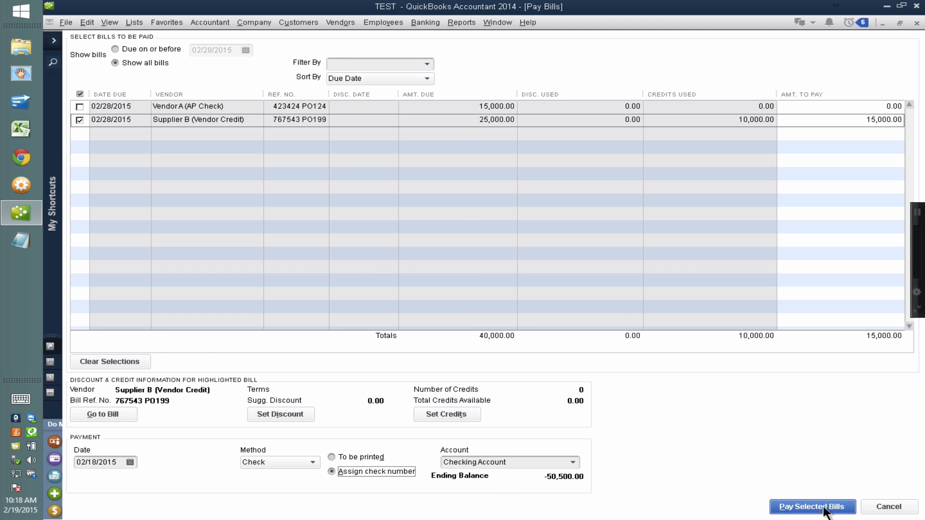
click(824, 507)
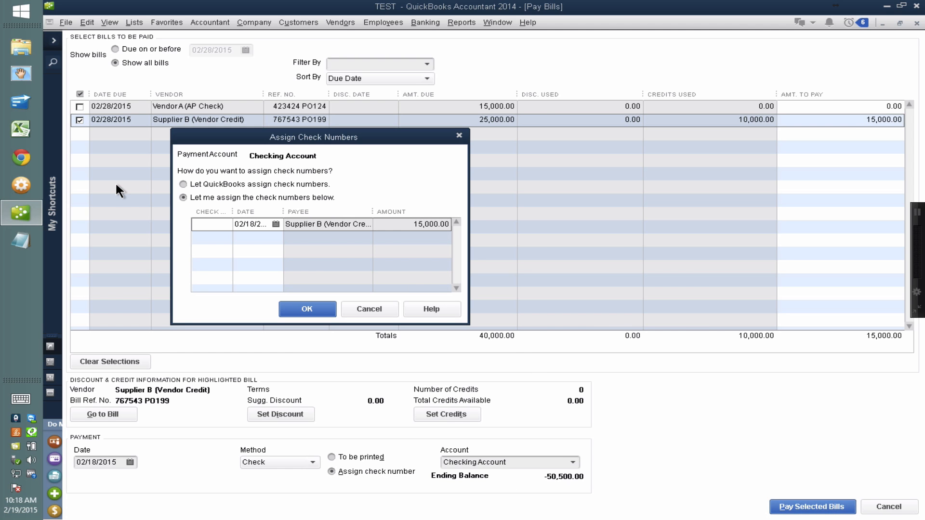
Enter WIRE as the check number for Supplier B's 15,000 payment, record the payment, and close the payment summary.
text(WIRE)
click(307, 308)
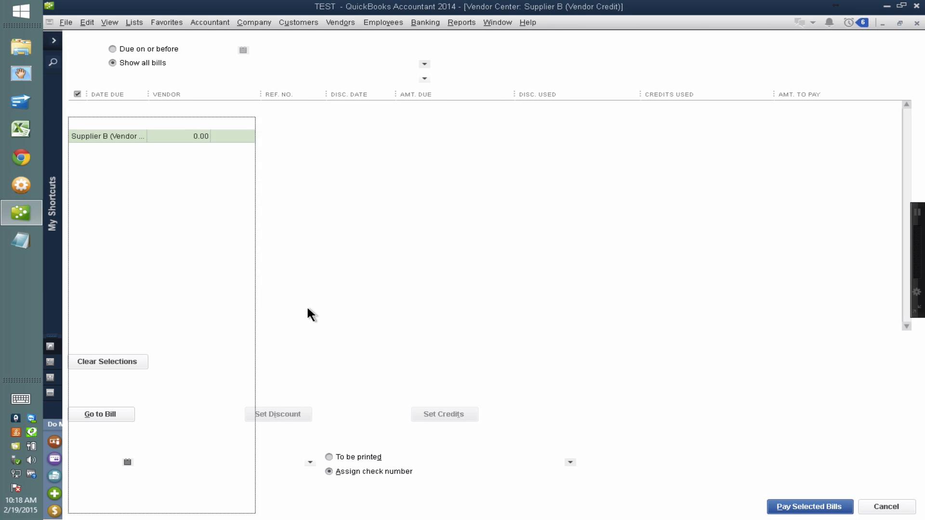
click(292, 268)
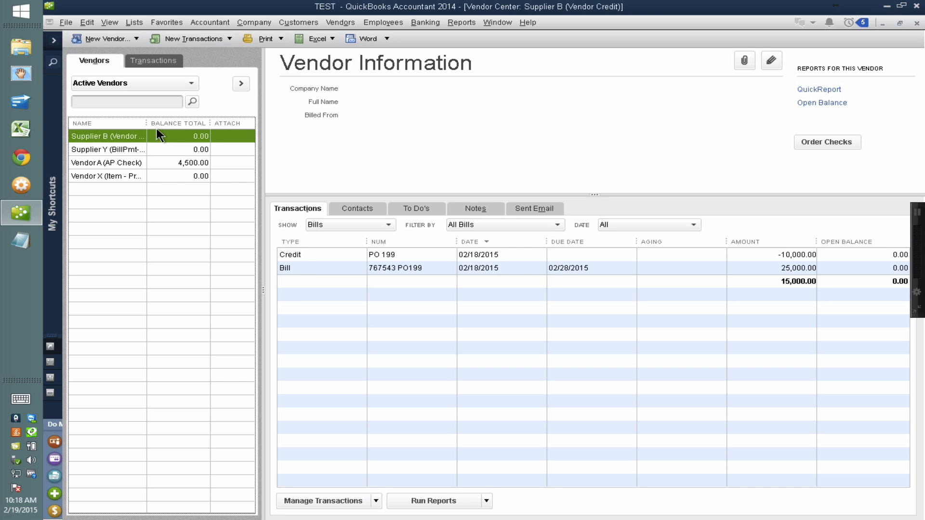
Widen the vendor list and its name column so the full vendor names fit.
drag(147, 123, 187, 126)
drag(263, 116, 355, 120)
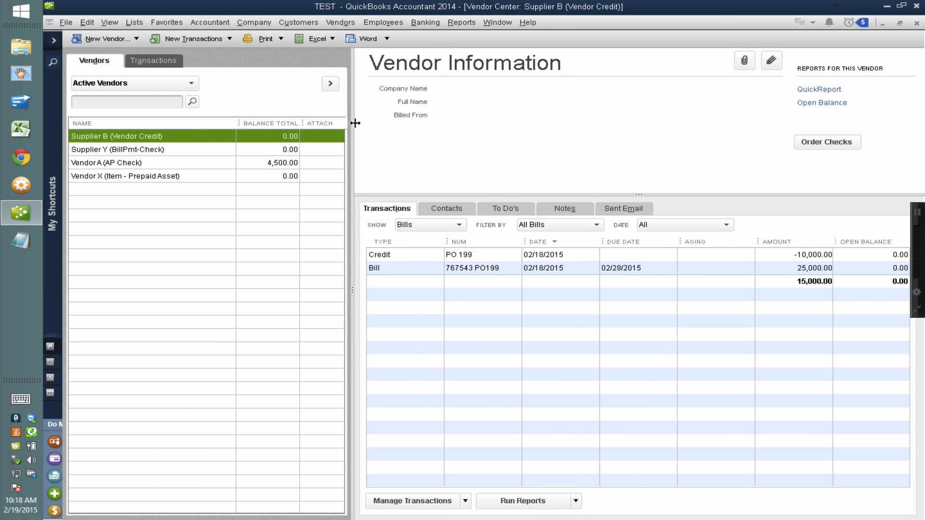
drag(235, 124, 225, 123)
Start a new bill for Supplier Y (BillPmt-Check) with an amount due of 12,000.
click(136, 151)
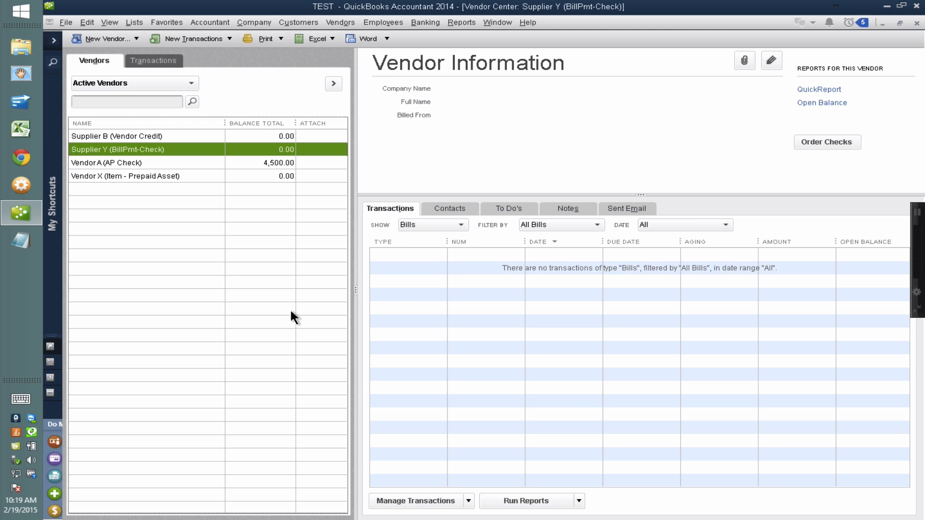
click(191, 37)
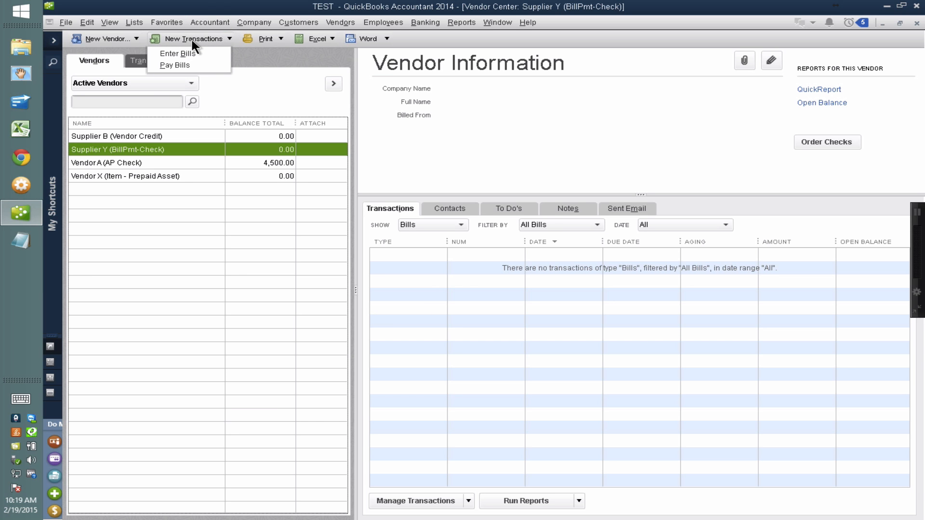
click(192, 55)
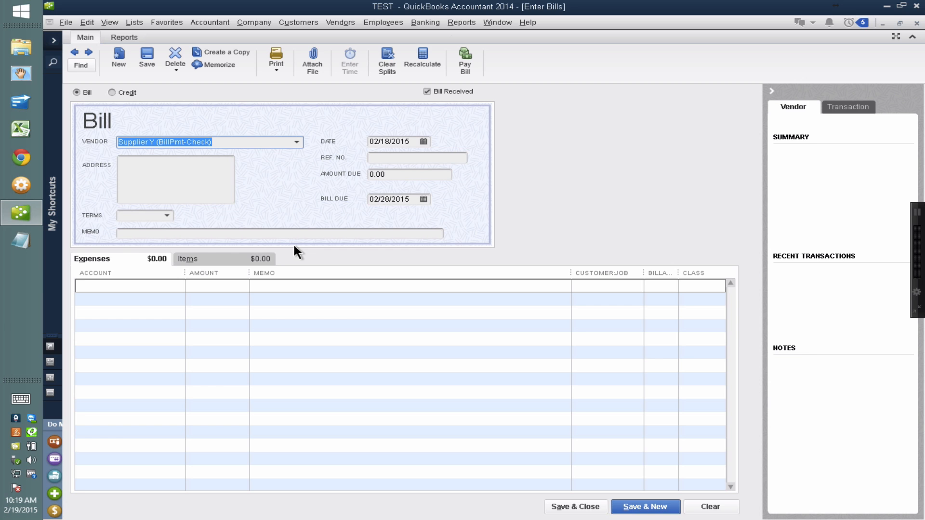
drag(397, 177, 349, 170)
text(12000)
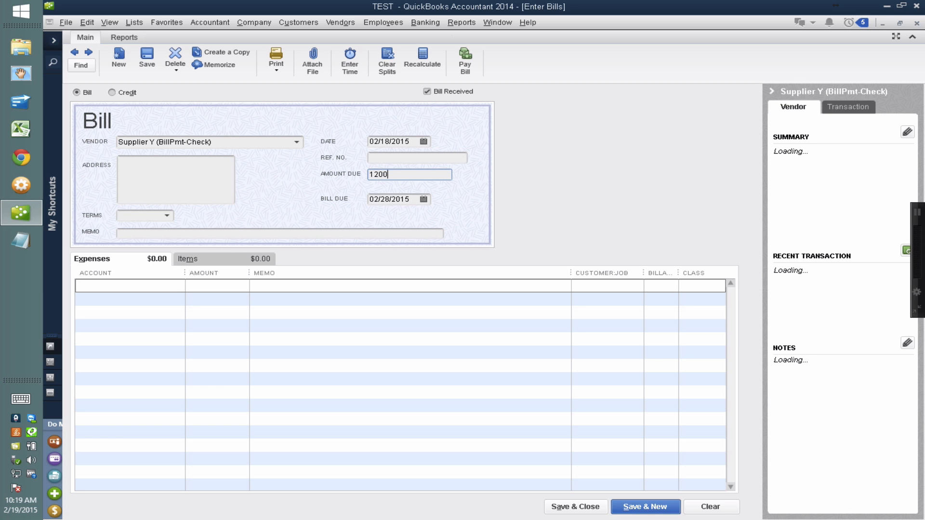
Assign the bill's 12,000 expense line to the Inventory Asset account.
click(138, 284)
text(In)
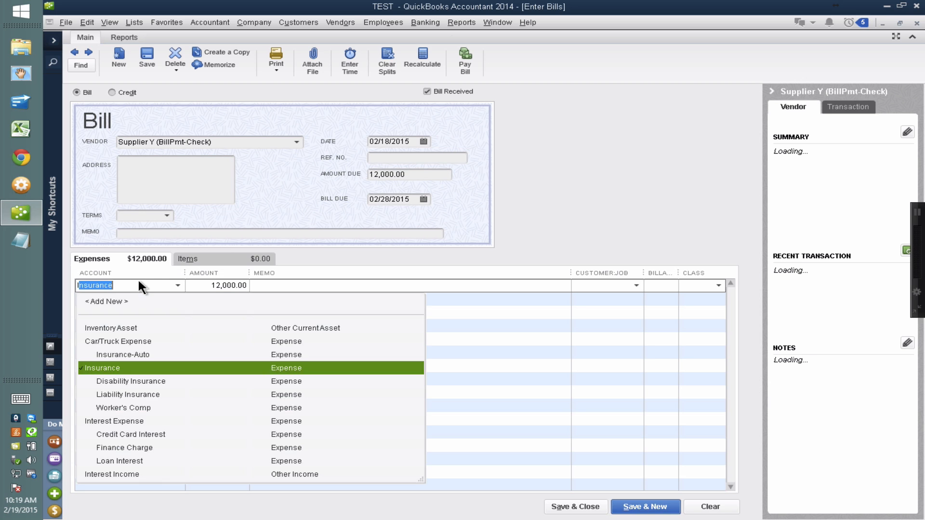
text(ventory Asset)
click(128, 326)
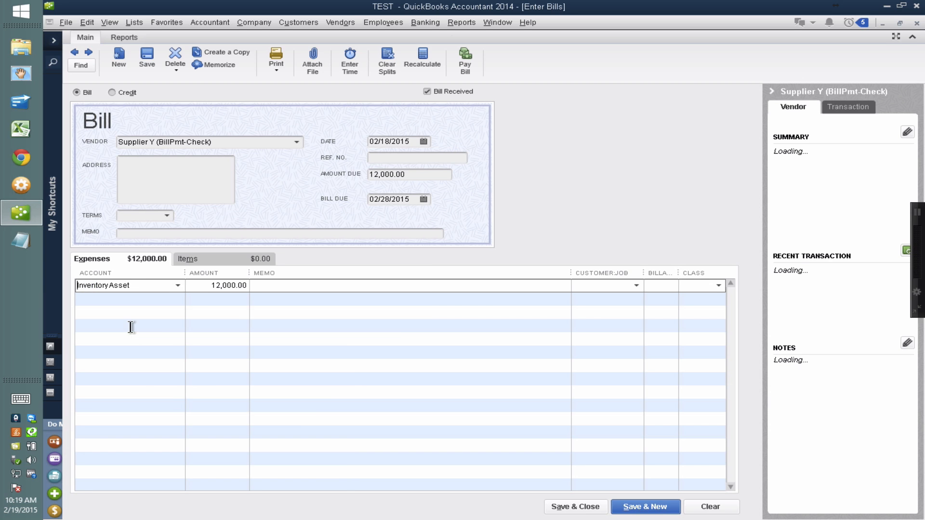
click(207, 289)
Set the bill's reference number to PO 128 and save the bill without a class.
click(372, 158)
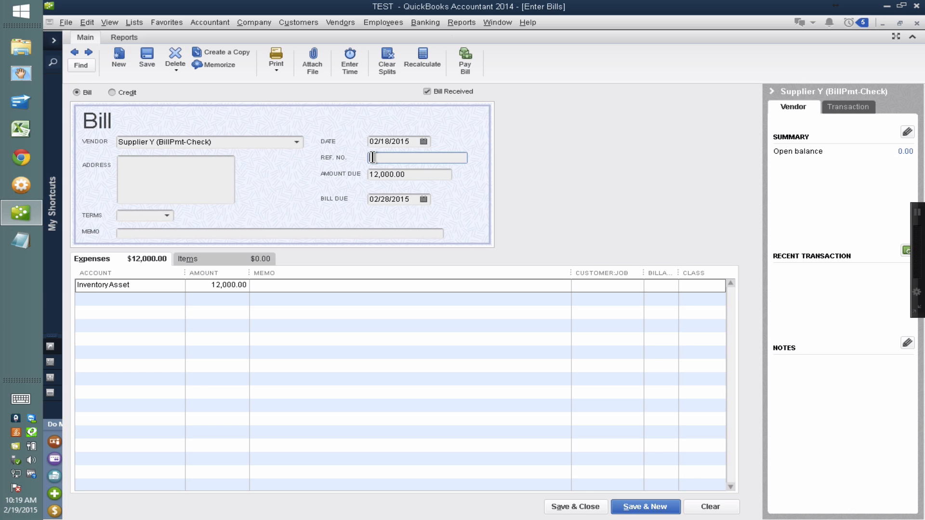
text(PO 128)
click(563, 506)
click(436, 187)
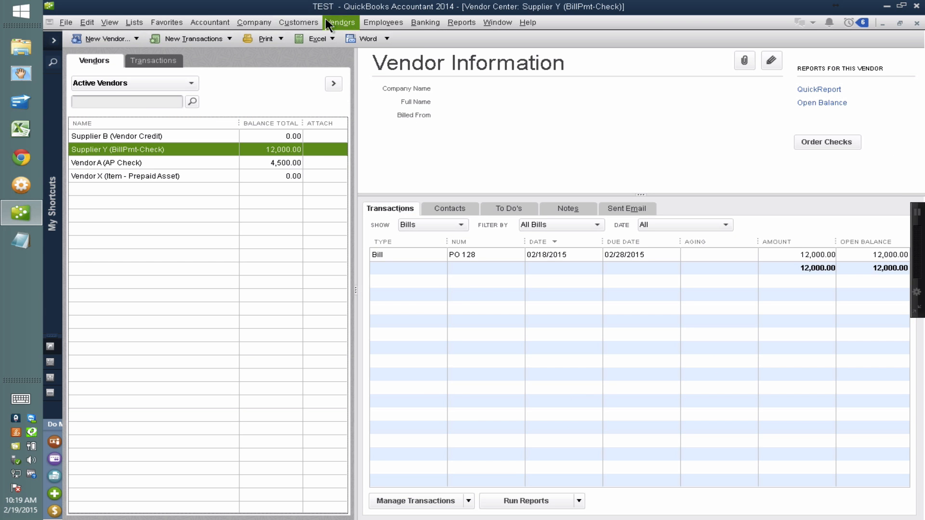
Select Supplier Y's PO 128 bill in Pay Bills and set its amount to pay to 6,000.
click(339, 22)
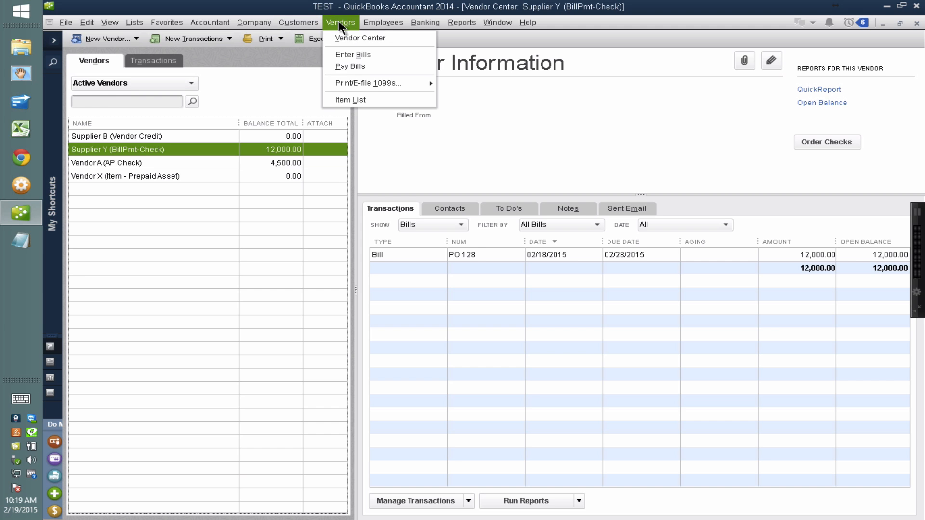
click(361, 66)
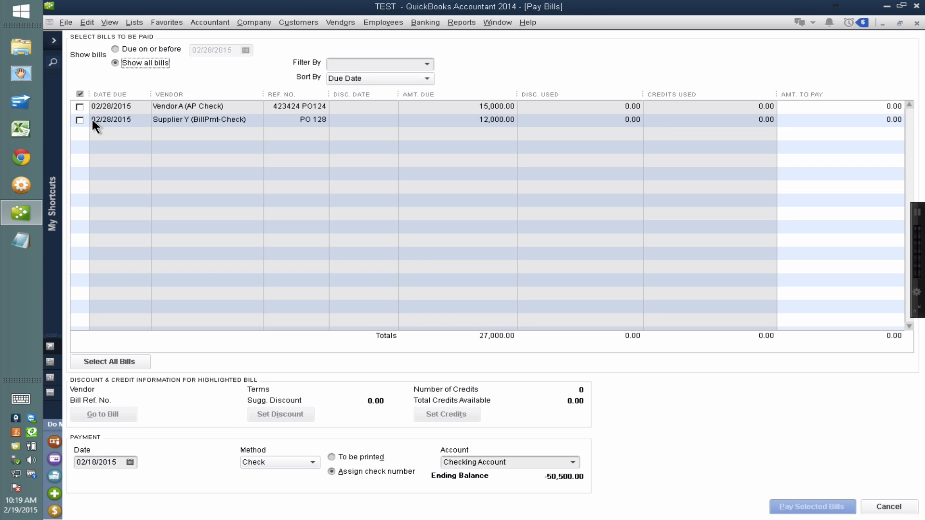
click(79, 120)
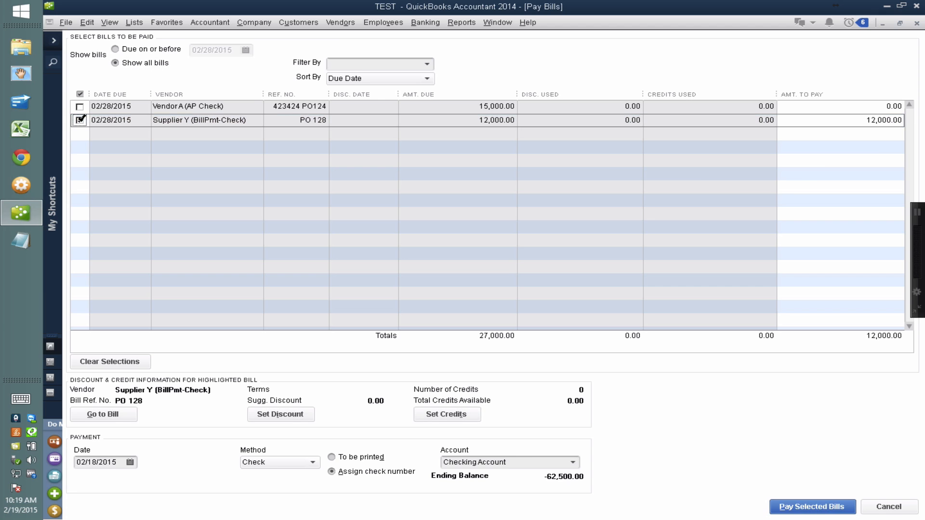
click(838, 124)
text(6000)
Pay the selected bill with manually assigned check number 1223 and close the payment summary.
click(332, 457)
click(333, 470)
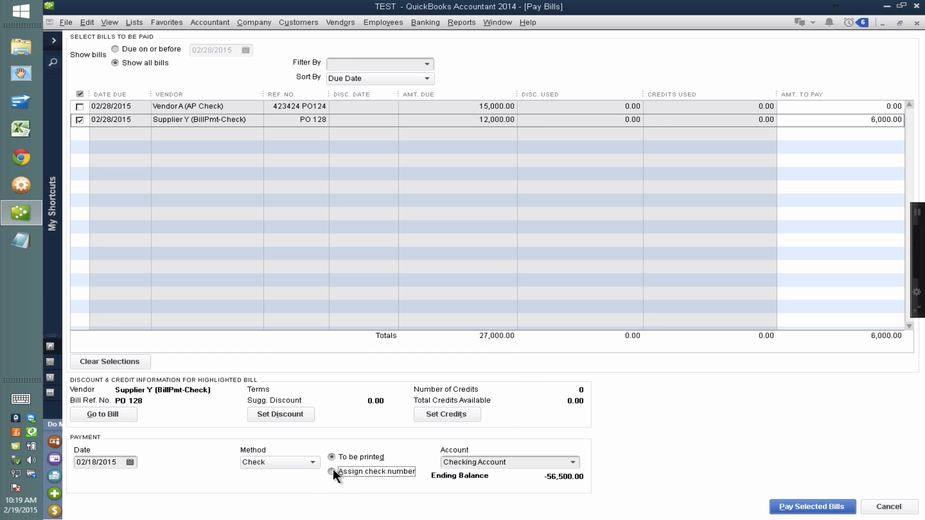
click(812, 507)
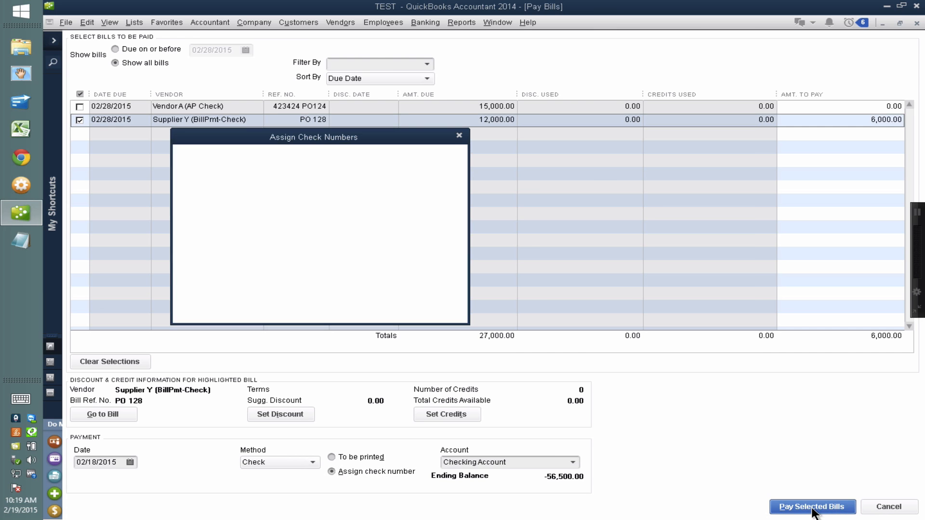
click(216, 224)
text(1223)
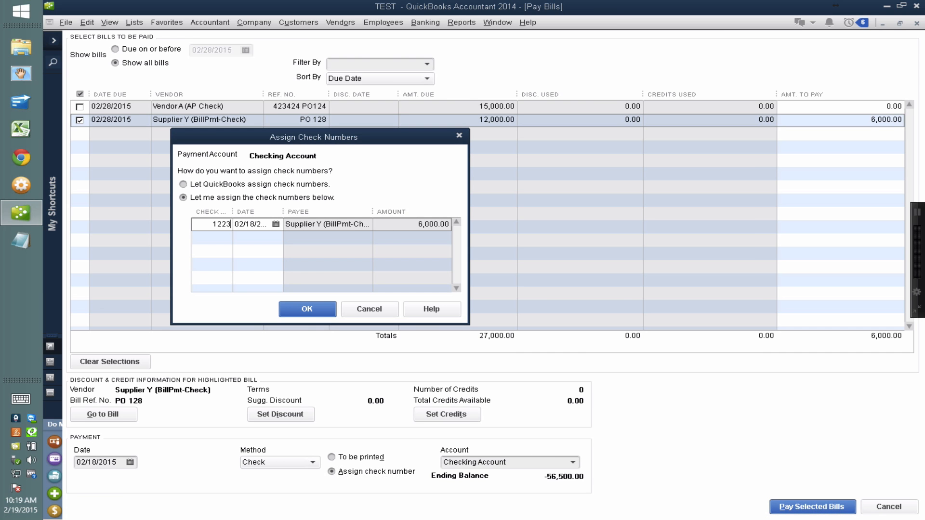
click(307, 309)
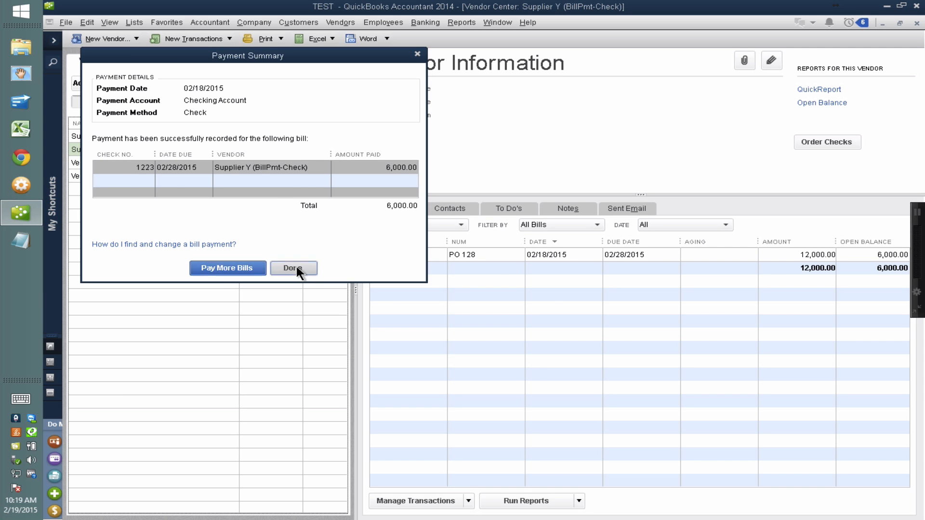
click(296, 267)
Show all transaction types for Supplier Y and select its bill payment check.
click(491, 255)
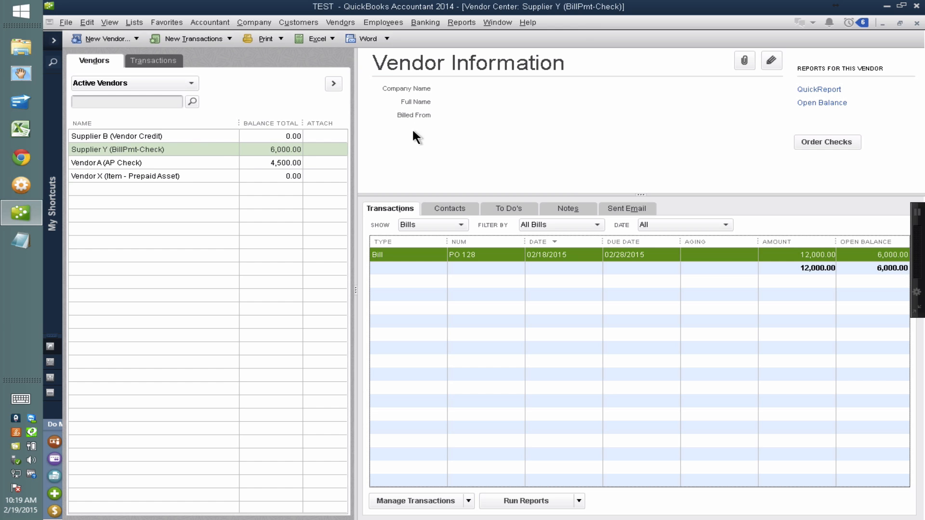
key(ctrl)
key(ctrl)
click(447, 224)
click(453, 241)
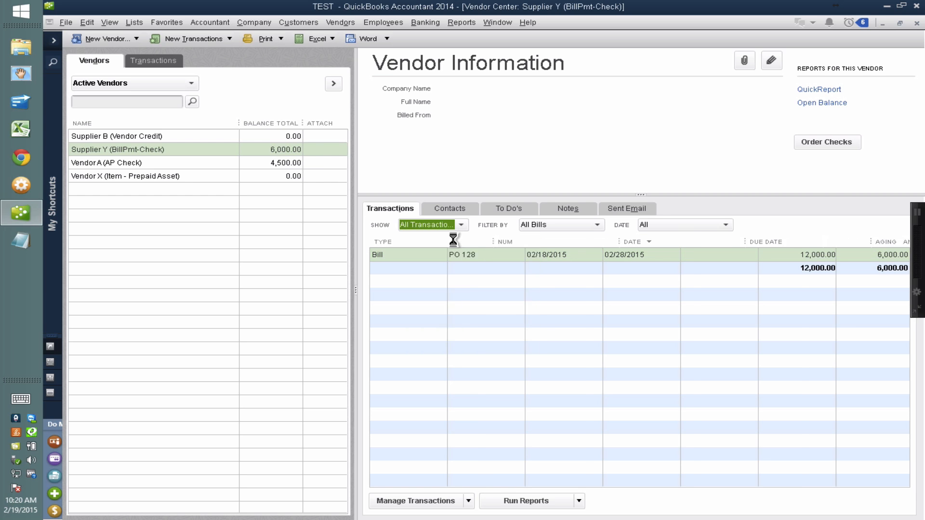
click(426, 253)
click(426, 267)
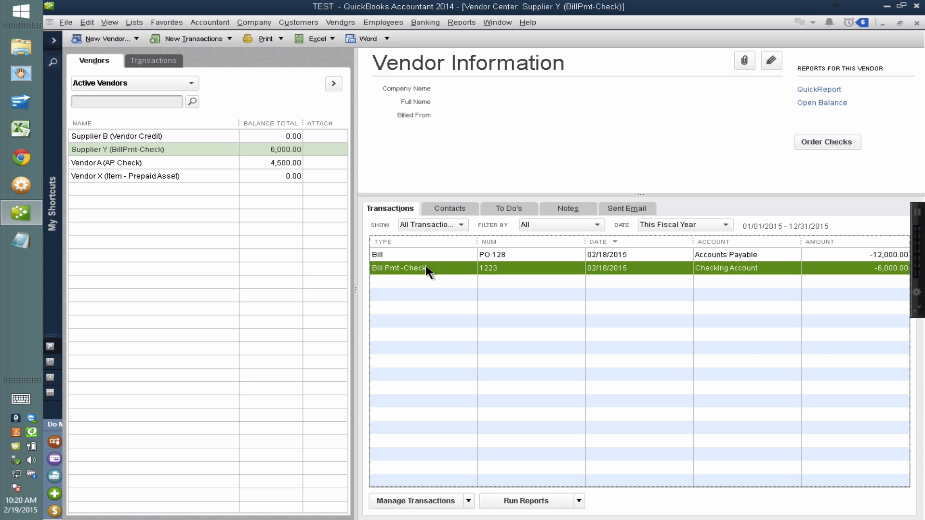
Open Supplier Y's PO 128 bill, delete it despite the applied payment, and return to the Vendor Center.
double_click(411, 255)
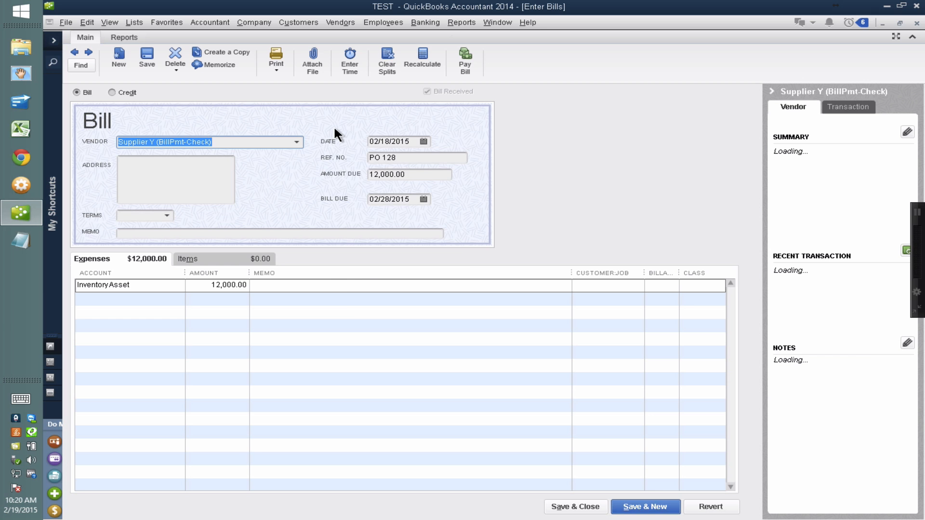
right_click(335, 134)
click(383, 204)
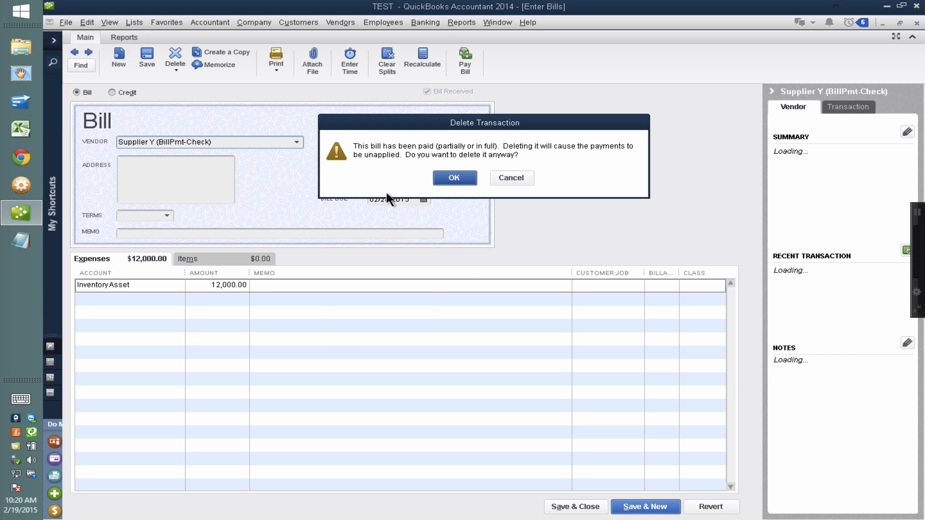
click(455, 178)
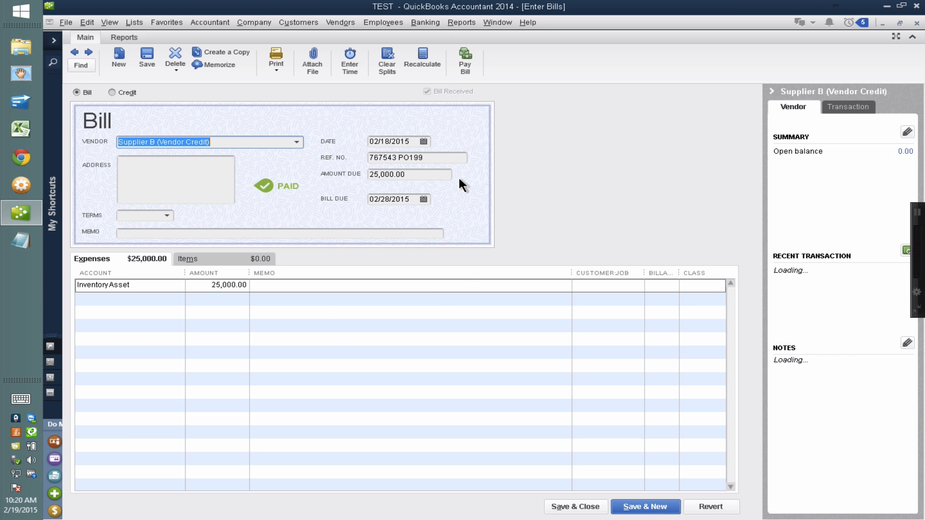
key(Escape)
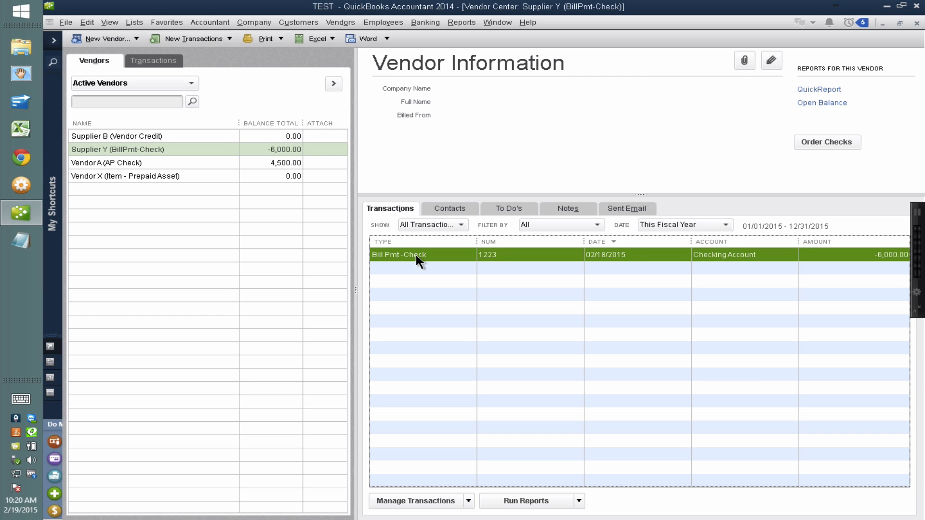
Open Supplier Y's bill payment check 1223 to review which bills it pays, and close it.
double_click(415, 256)
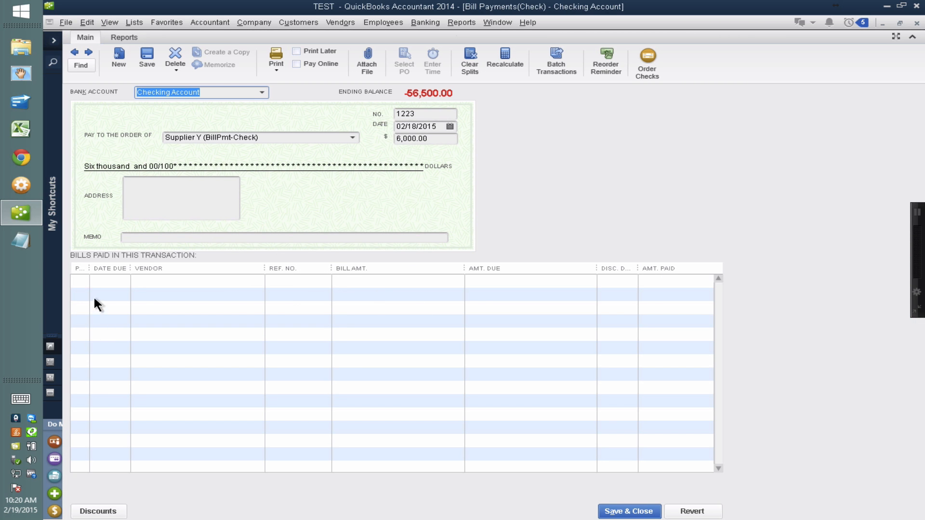
key(Escape)
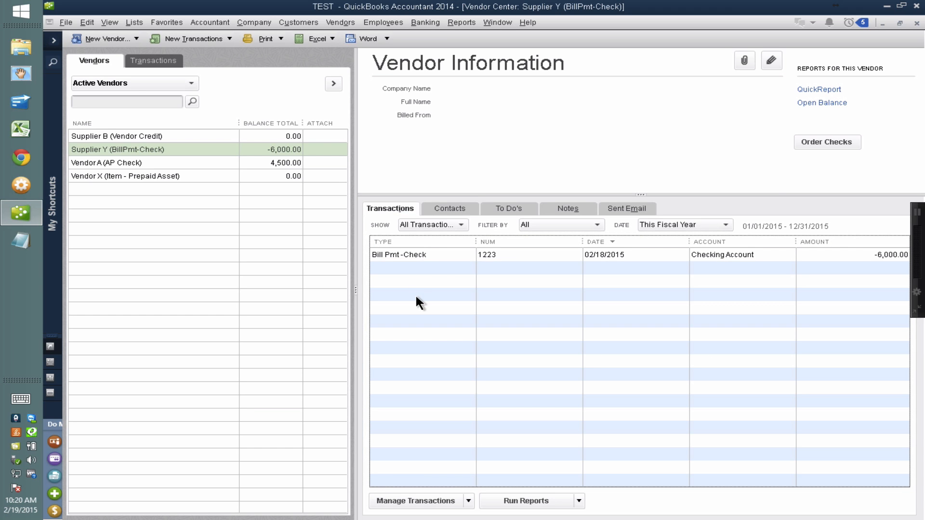
Start another new bill for Supplier Y.
click(197, 39)
click(193, 54)
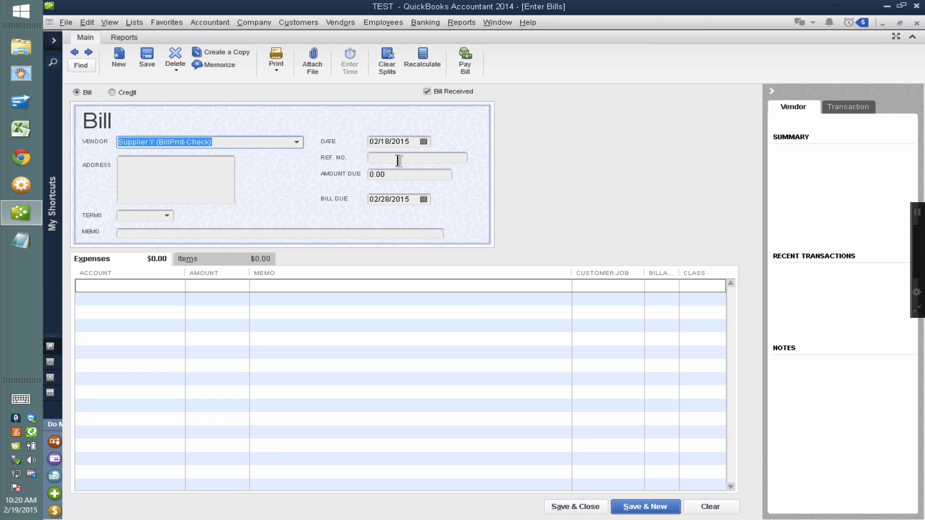
Enter 12000 as the bill's reference number and 325,525 as its amount due.
click(398, 160)
text(1)
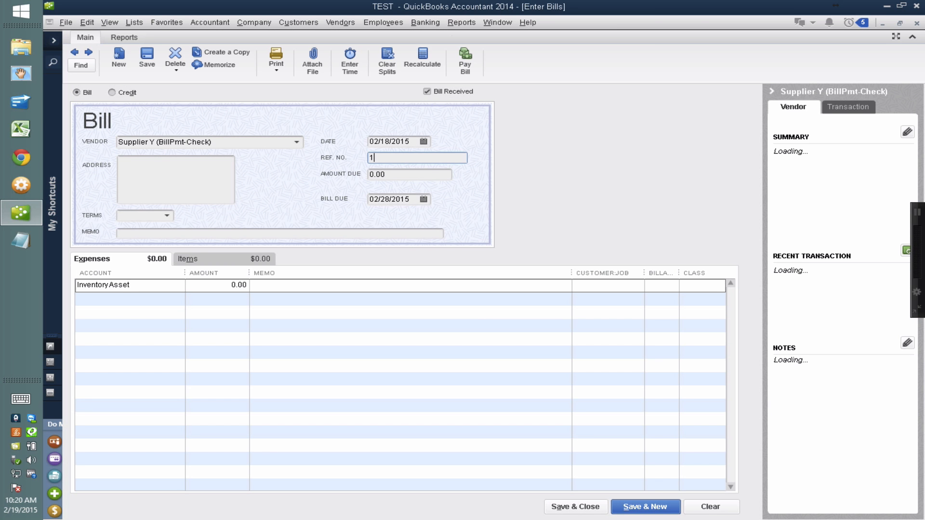
text(2000)
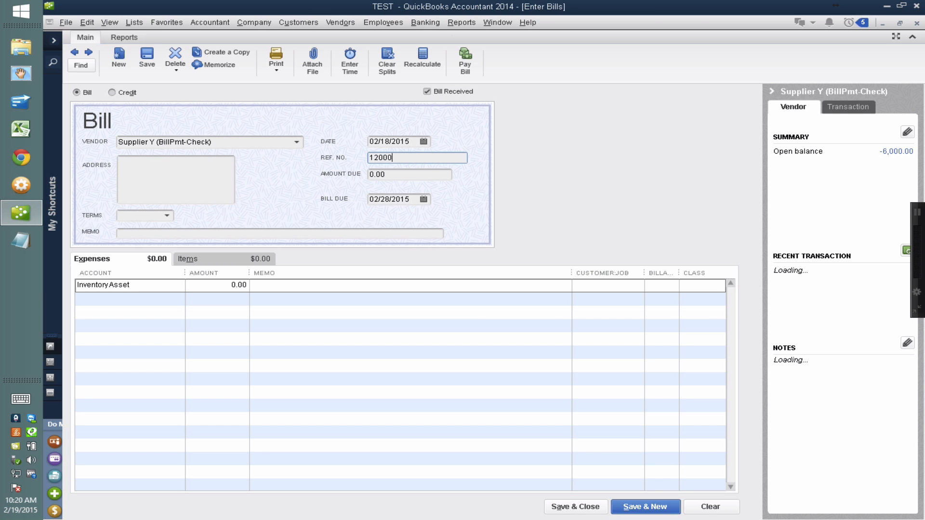
key(Tab)
text(325525)
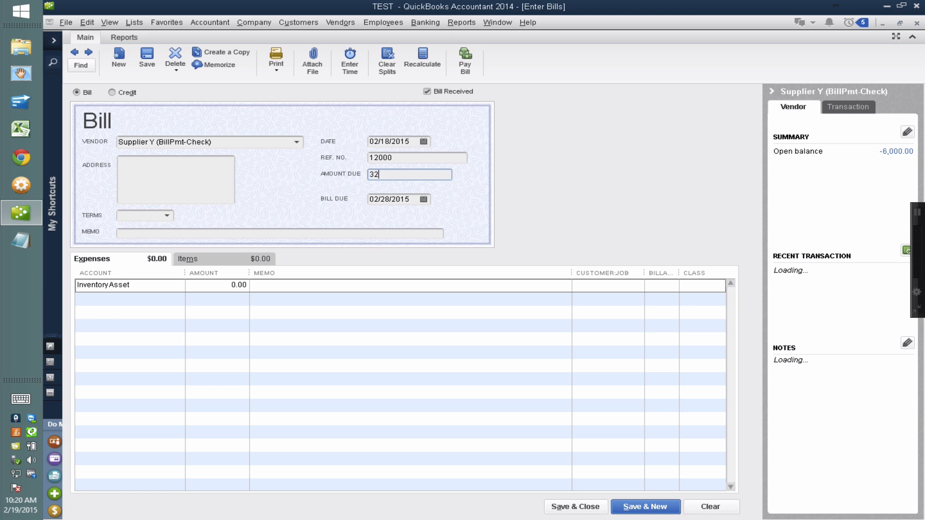
double_click(221, 283)
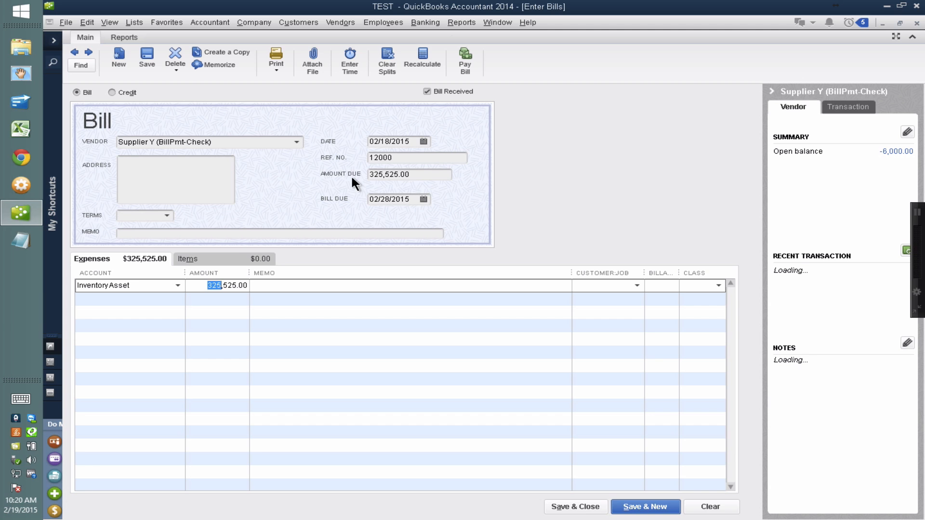
Set the bill's amount due to 12,000 and its reference number to 42344243, and save it without assigning a class.
click(417, 175)
text(12000)
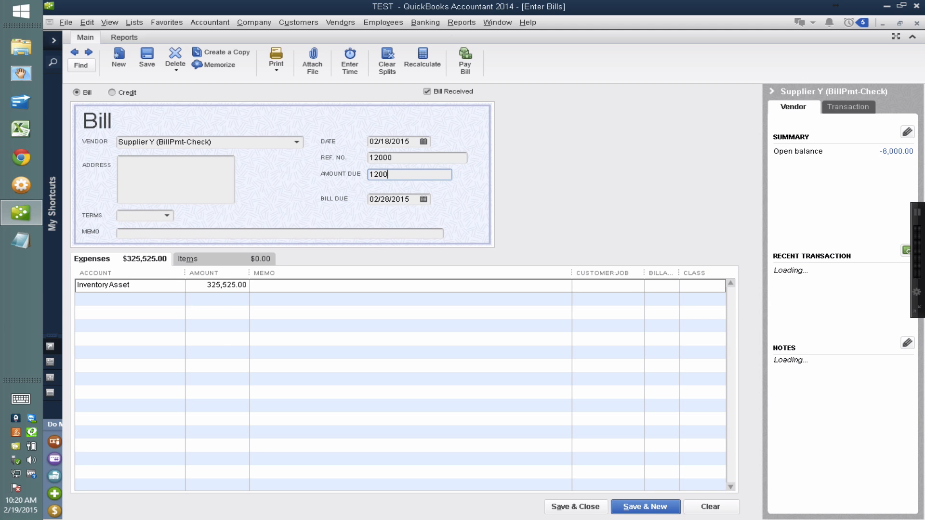
click(369, 159)
text(62144242)
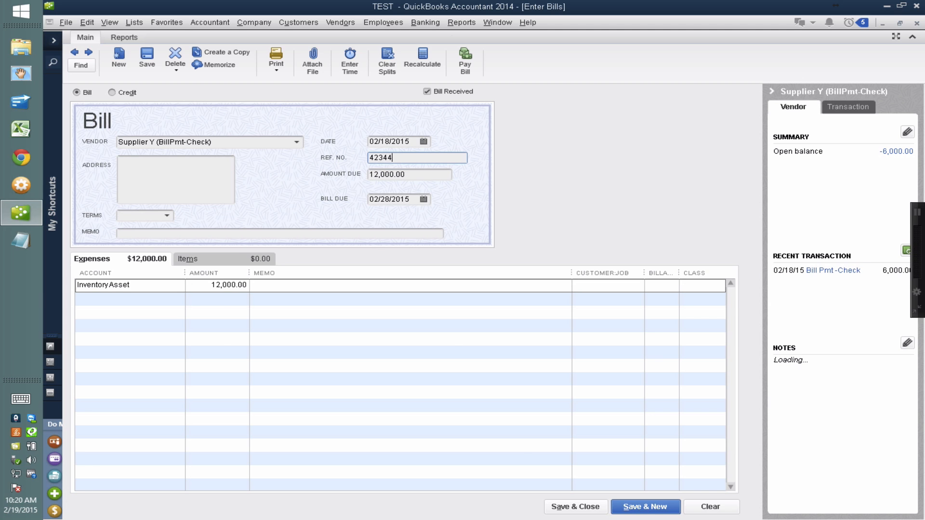
click(559, 505)
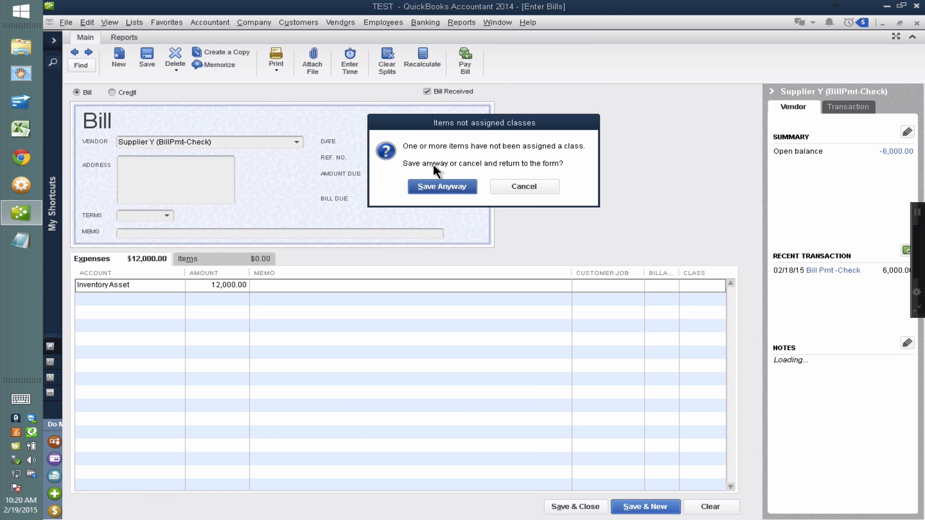
click(431, 188)
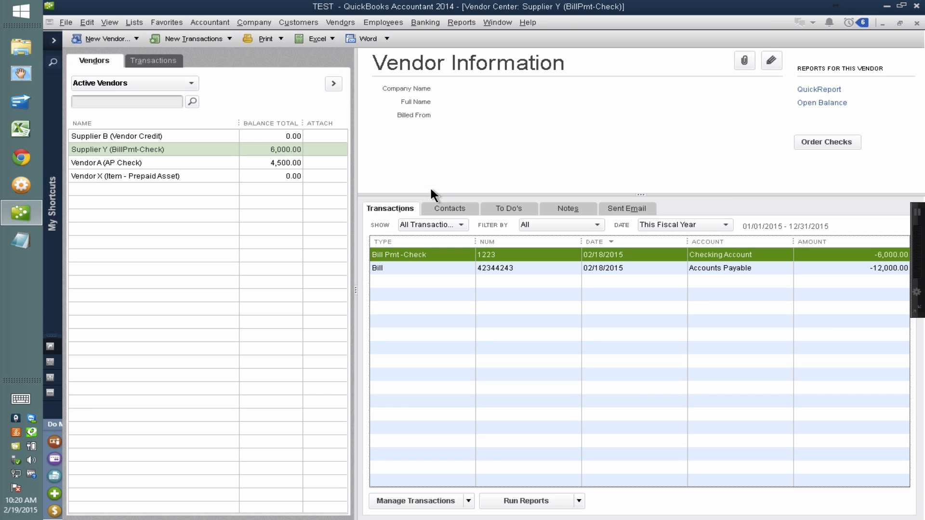
Select Supplier Y's bill in Pay Bills, try deselecting its check 1223 credit, cancel, and leave without recording the payment.
click(341, 22)
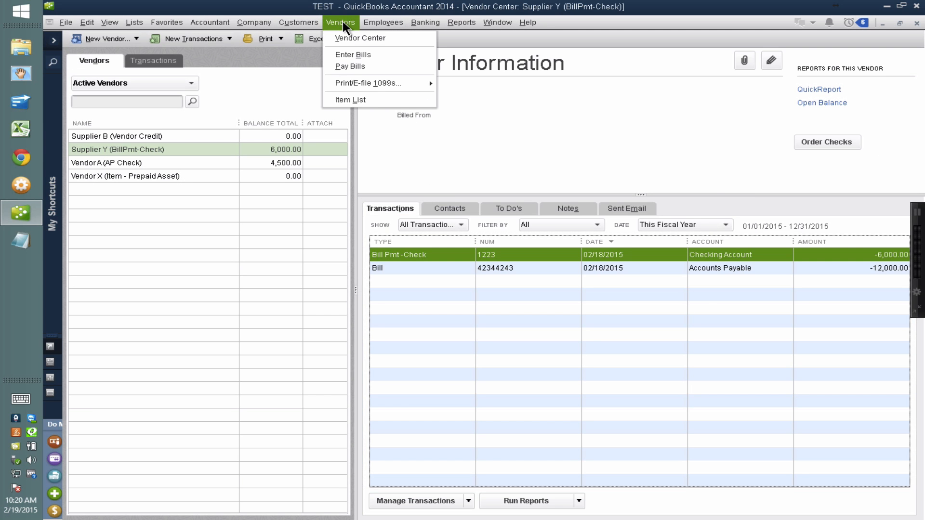
click(357, 66)
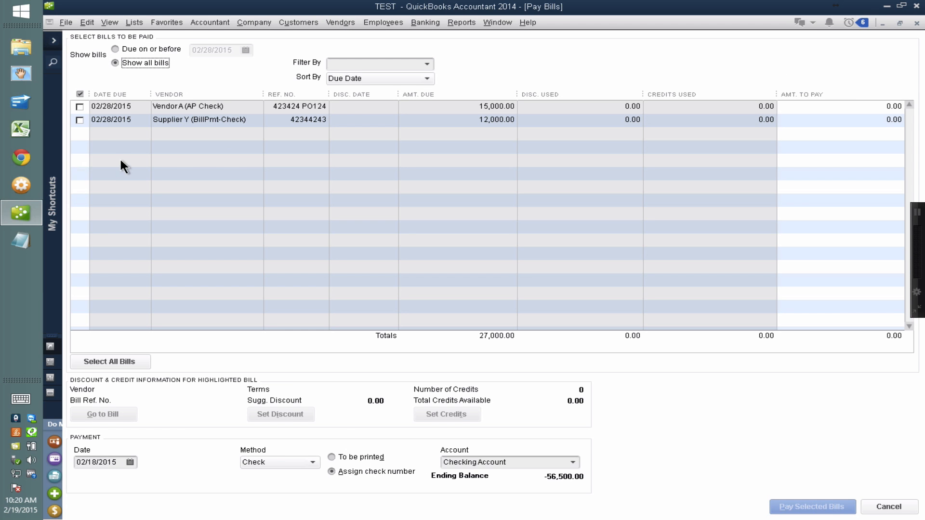
click(79, 120)
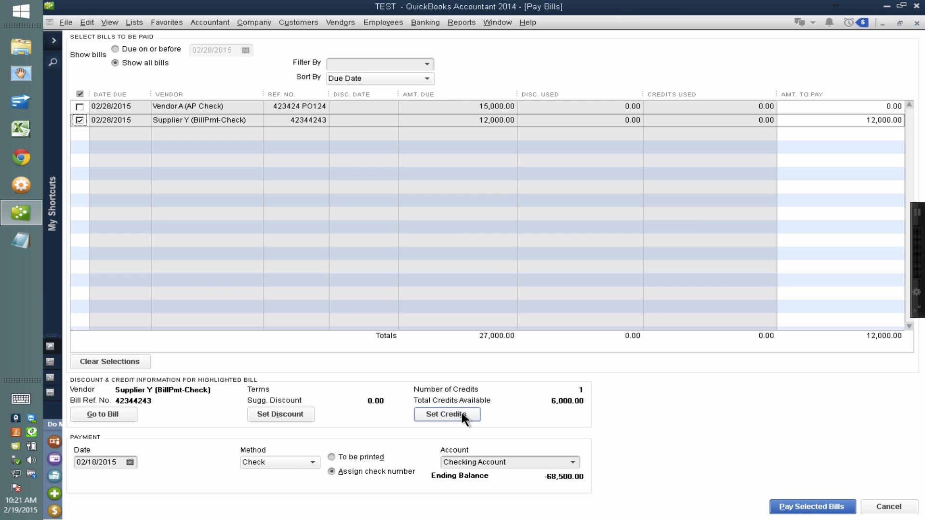
click(461, 414)
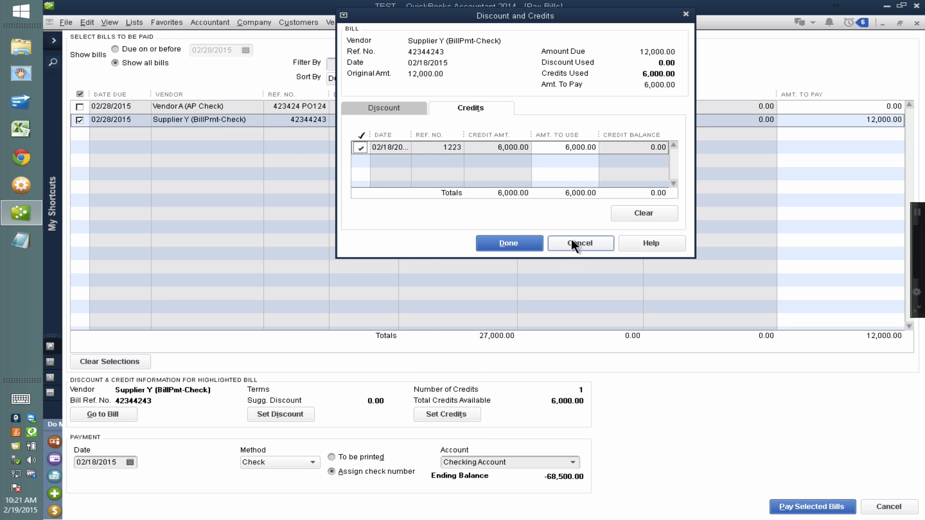
click(363, 147)
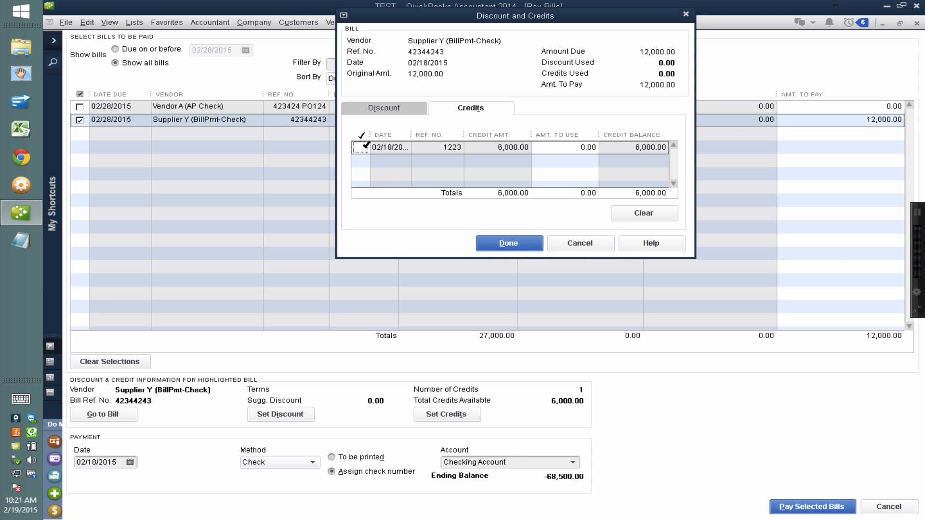
click(584, 241)
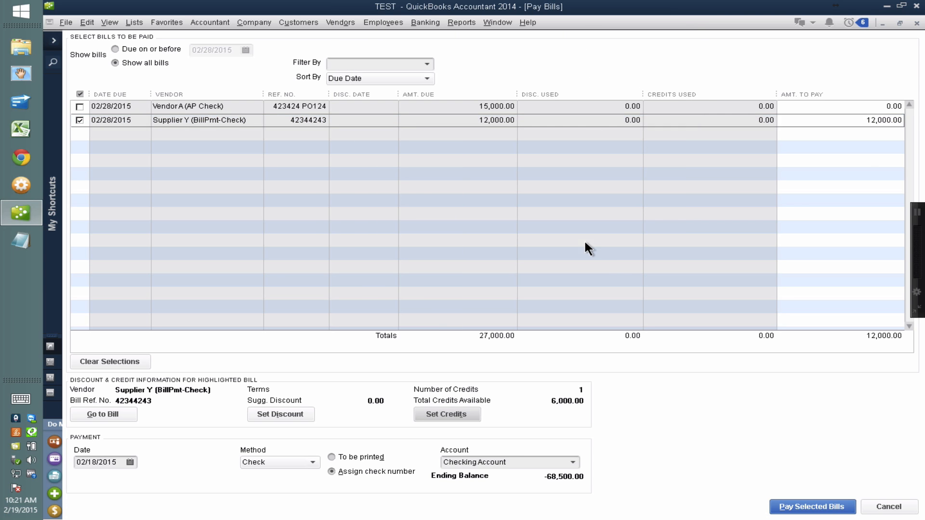
click(916, 23)
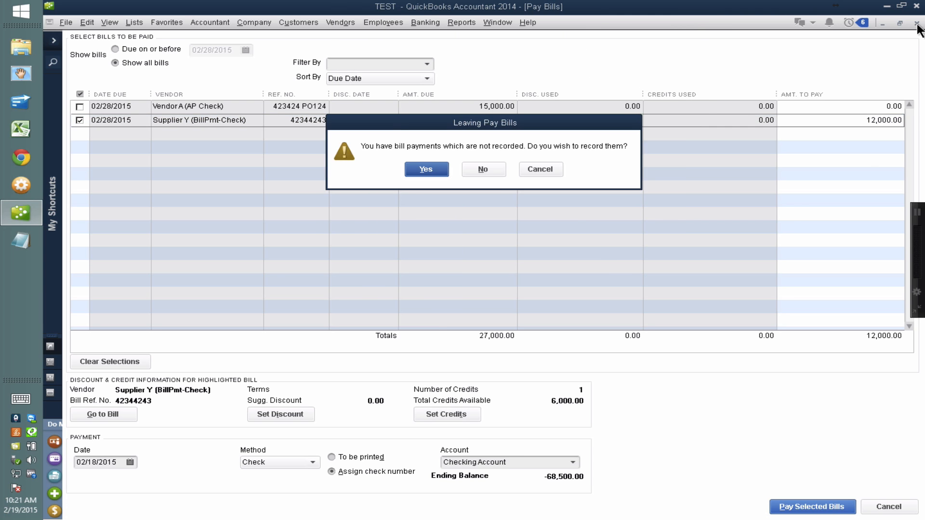
click(480, 166)
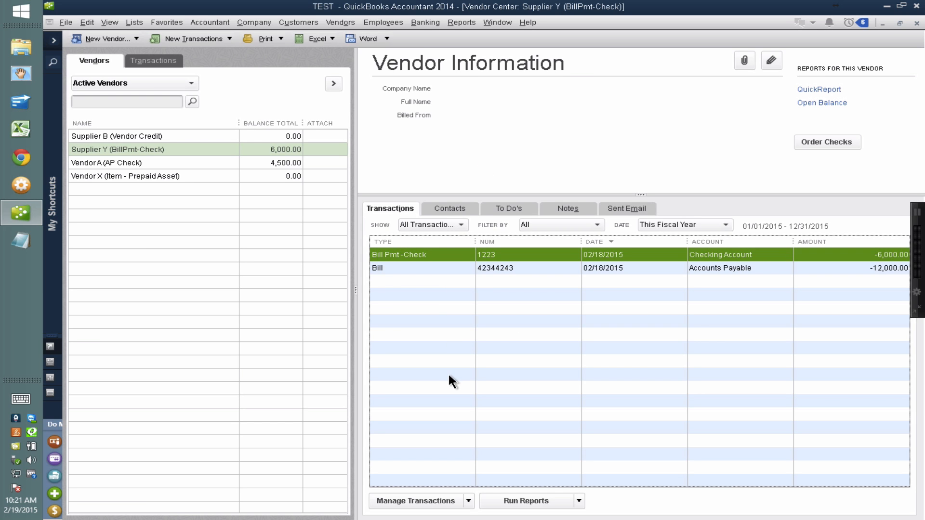
Open Supplier Y's bill payment check 1223 and mark bill 42344243 as paid by it for 12,000.
double_click(426, 254)
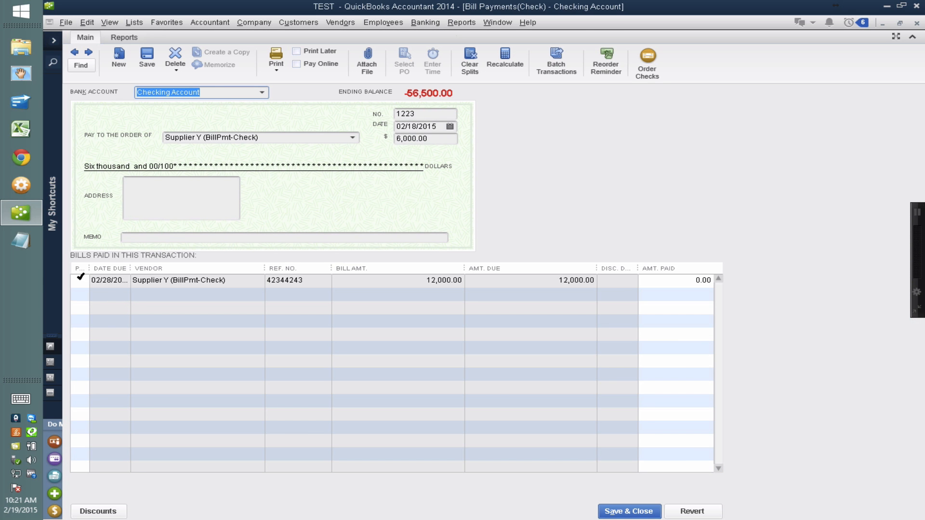
click(80, 280)
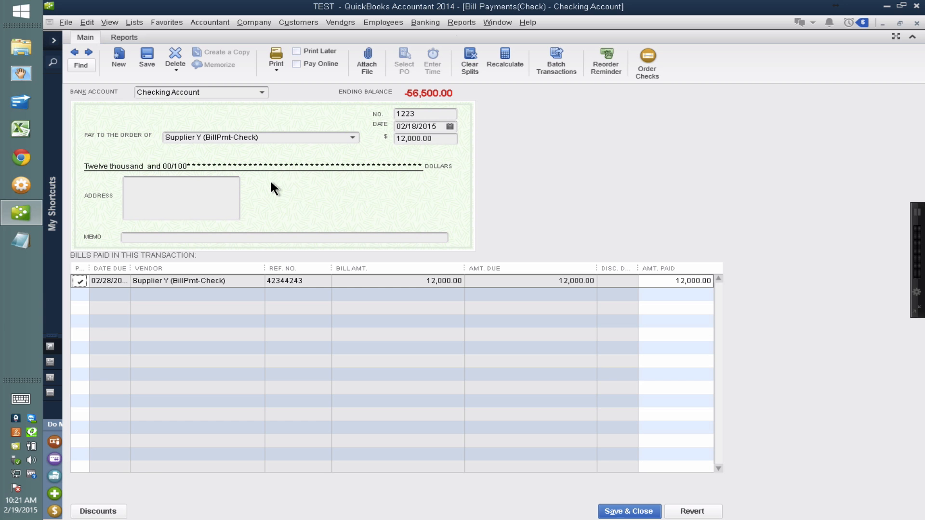
Save Supplier Y's bill payment check 1223 and record its changes.
click(626, 512)
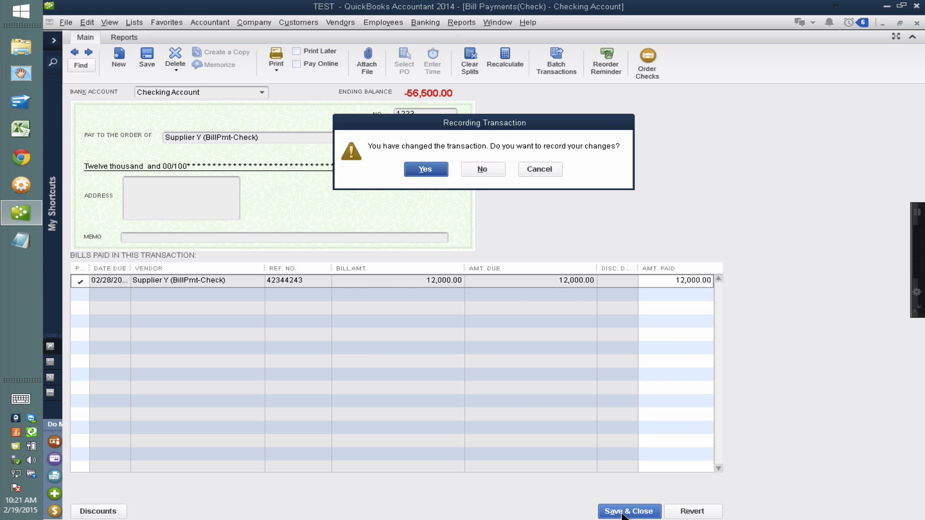
click(431, 169)
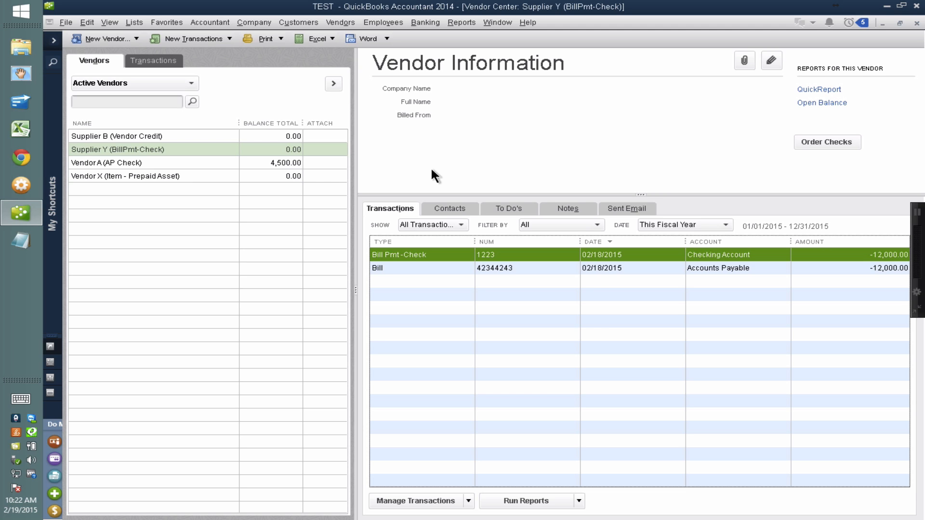
Start a check to Vendor X and add a new Other Charge item named Vendor Prepayment on its item lines.
click(145, 176)
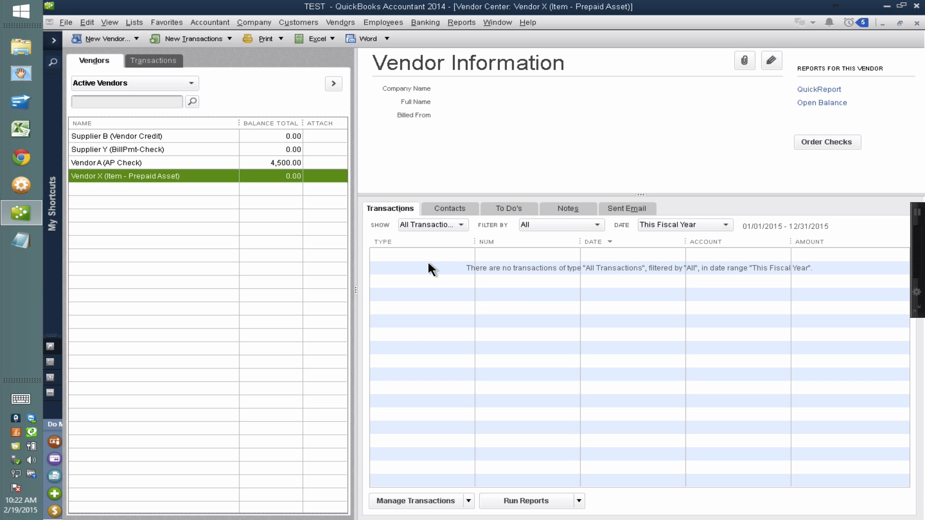
key(ctrl+w)
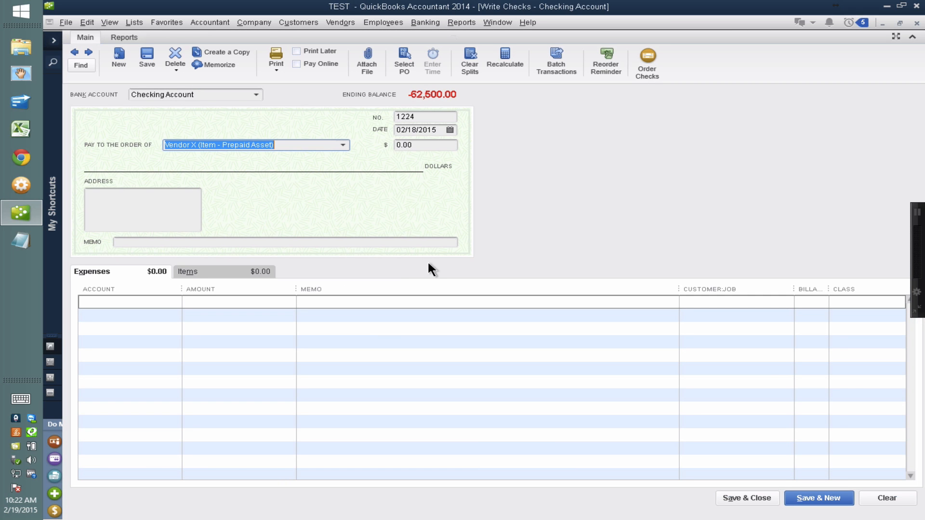
click(212, 270)
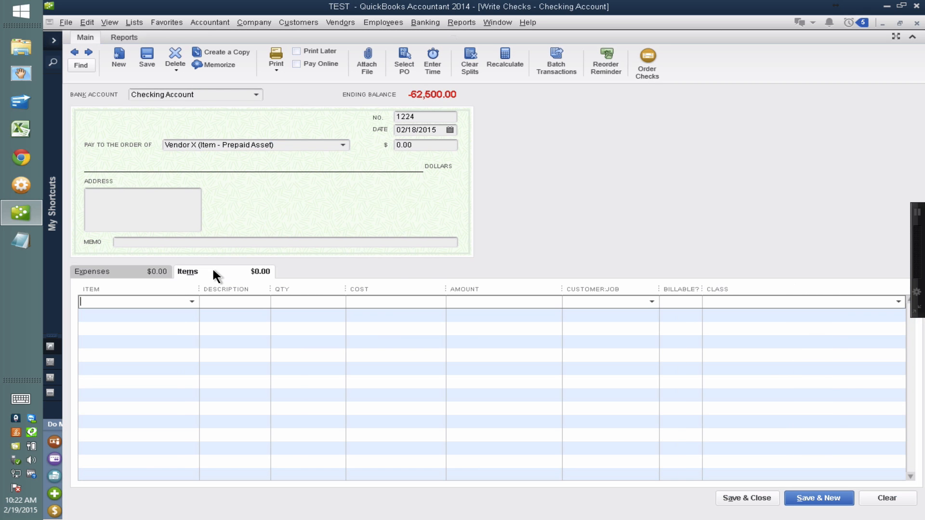
click(192, 302)
click(114, 316)
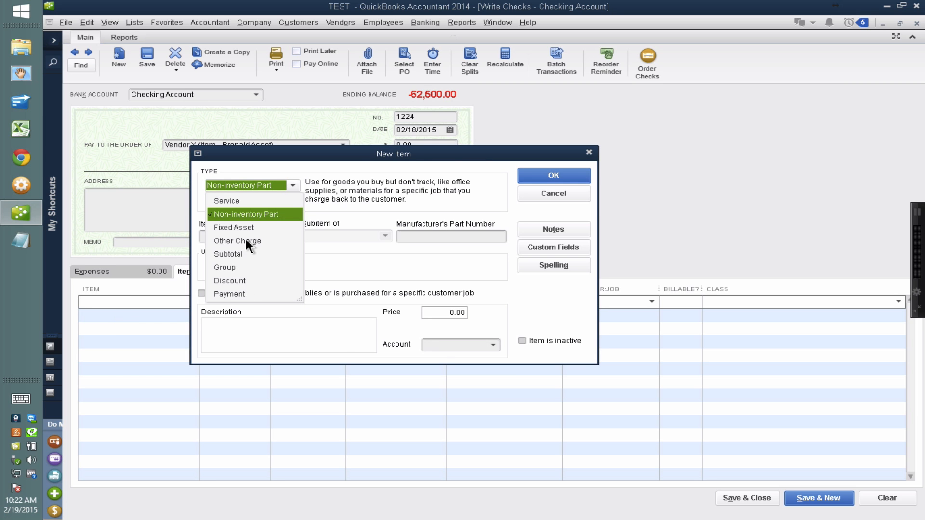
click(245, 240)
text(V)
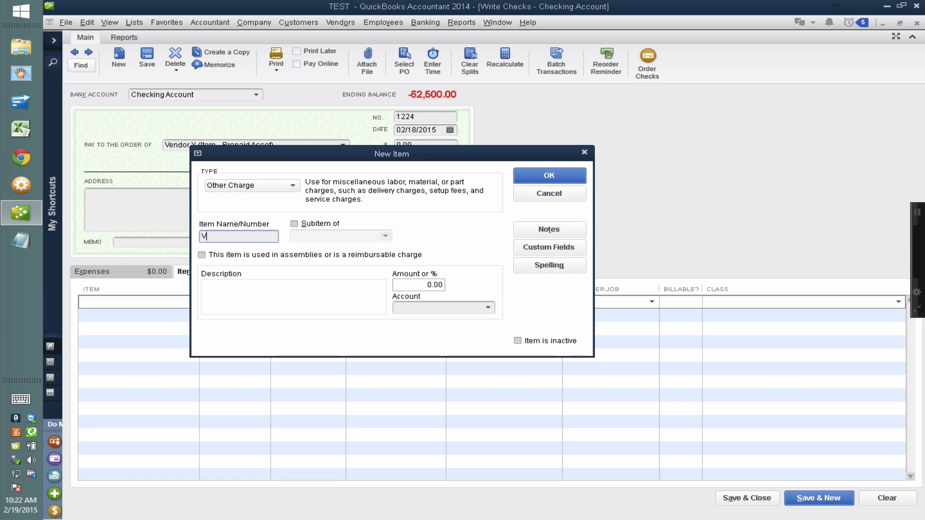
text(endor Prepayment)
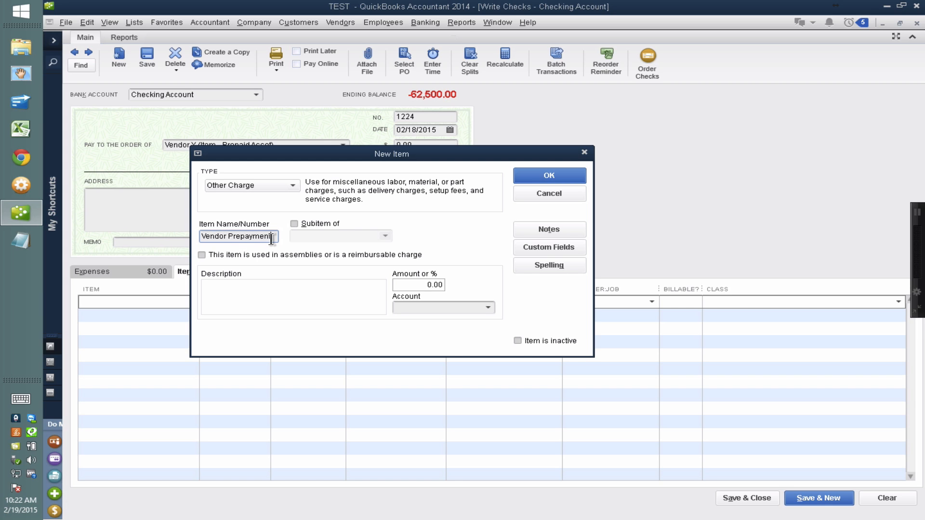
drag(271, 237, 166, 221)
Create the Other Current Asset account Prepaid Vendor Payments for the Vendor Prepayment item and save the item.
click(452, 307)
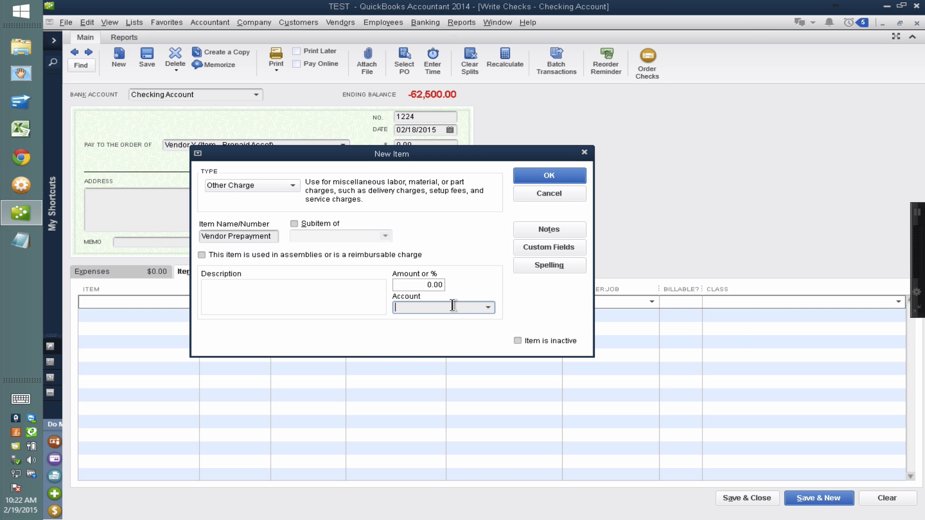
text(Prep)
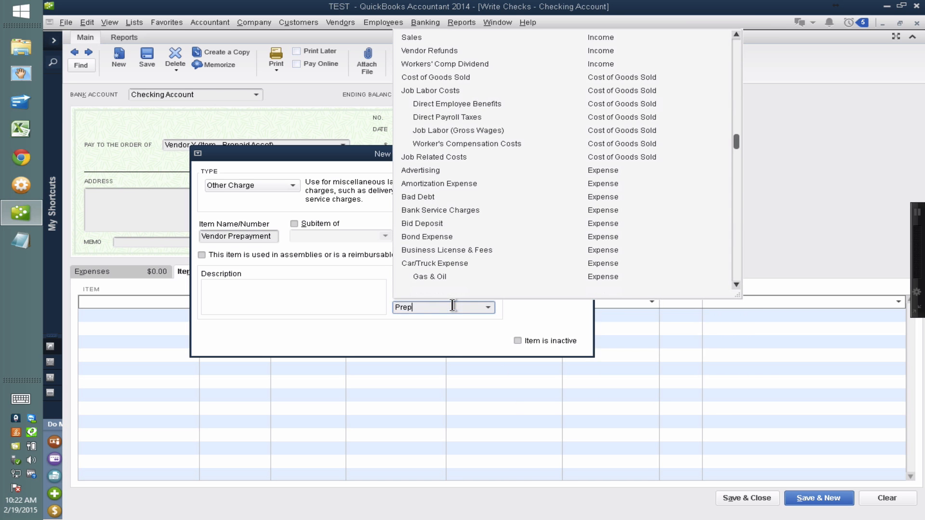
text(aid Vendor)
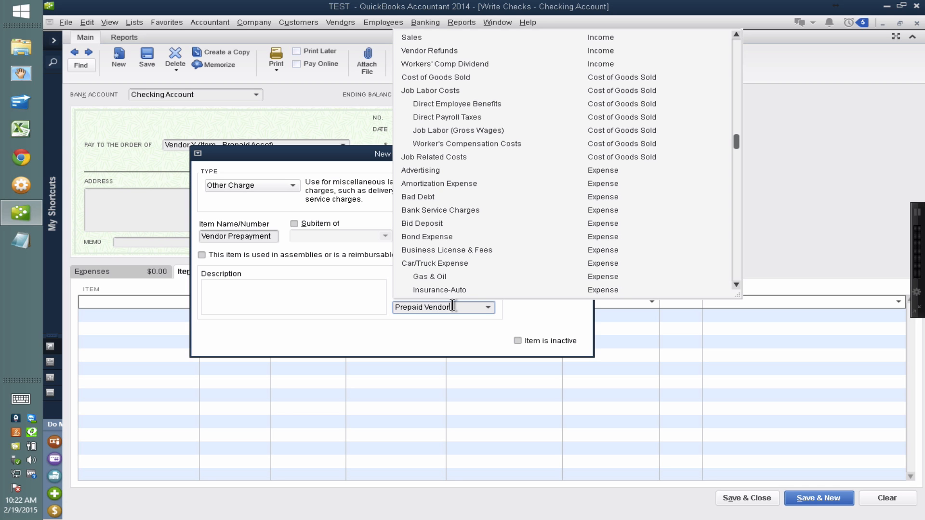
text( Payments)
key(Tab)
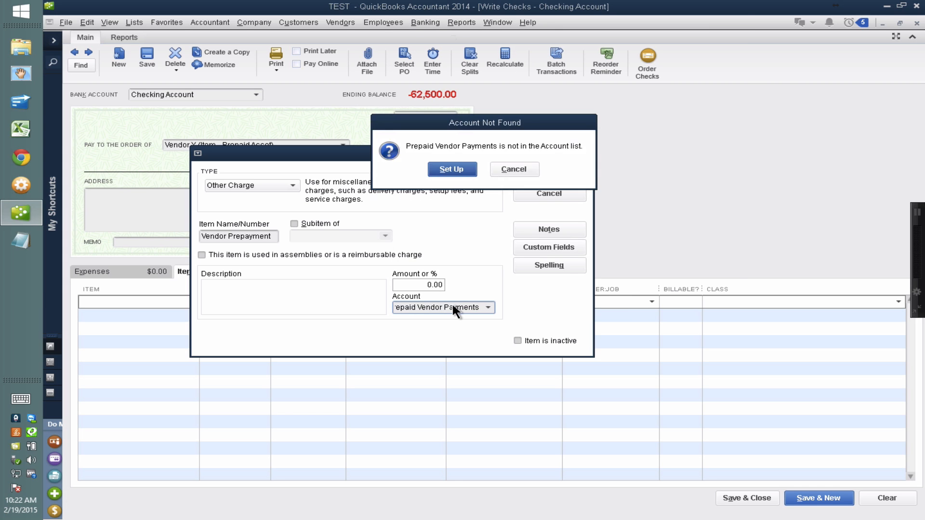
key(Return)
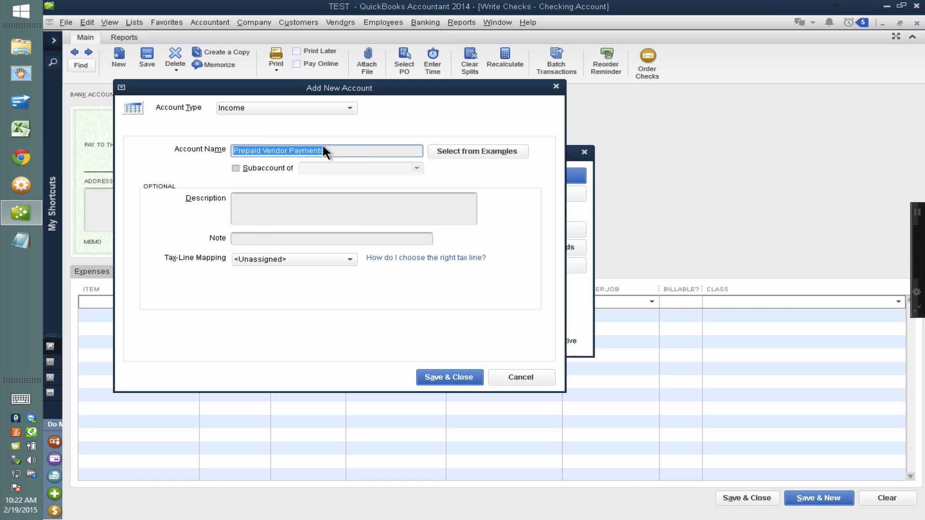
click(283, 108)
click(259, 150)
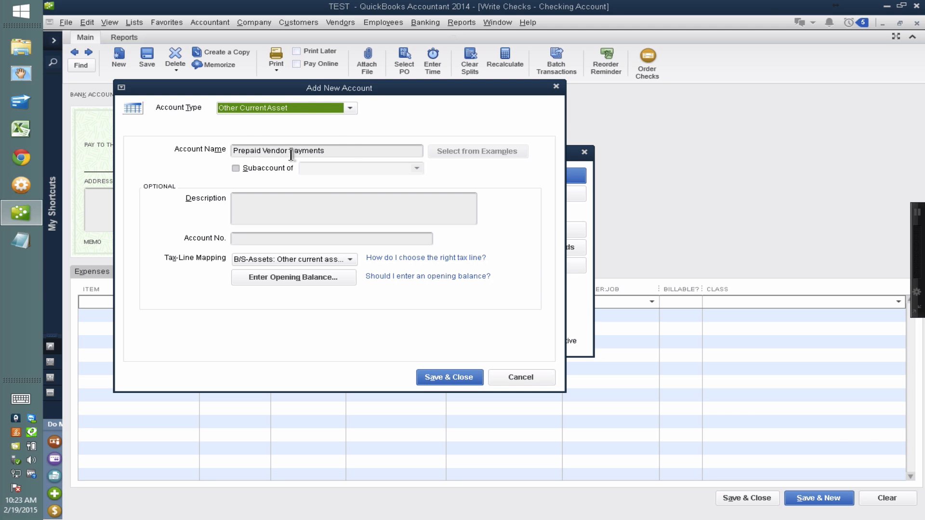
key(ctrl)
key(ctrl)
click(435, 378)
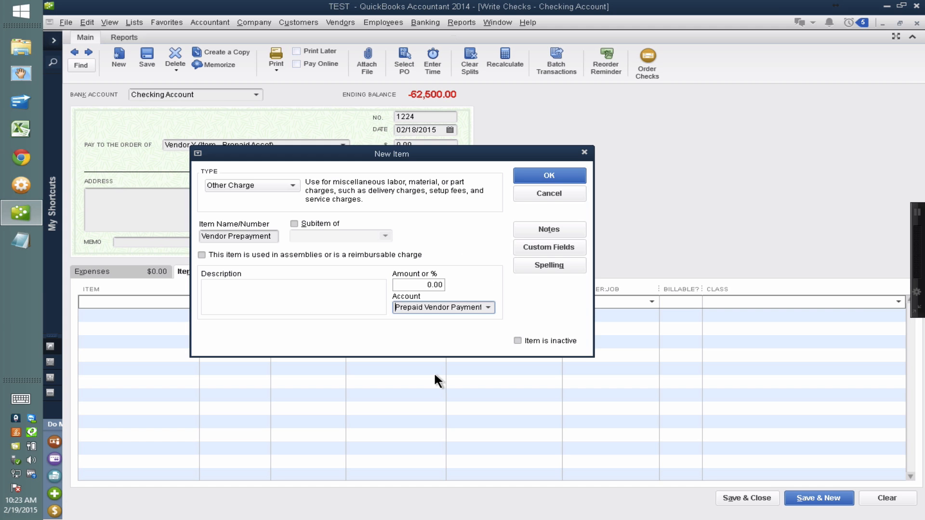
click(548, 174)
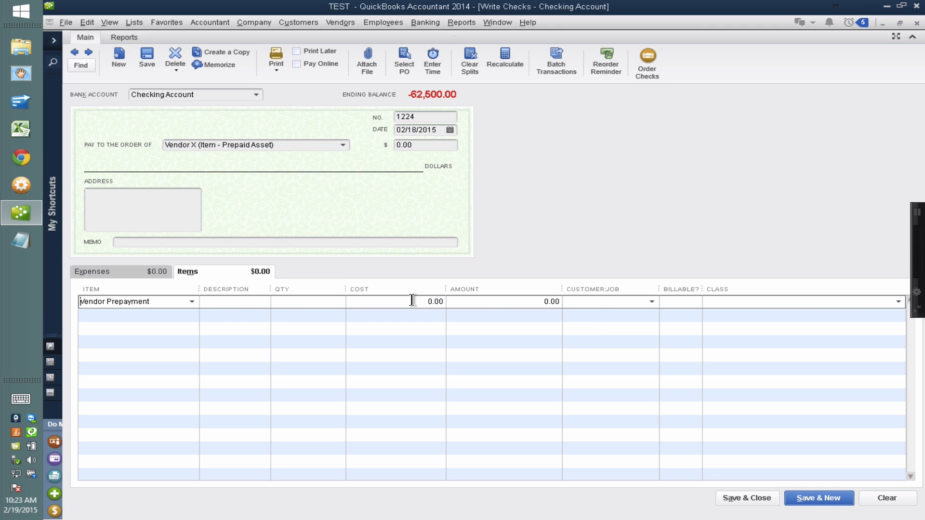
Set the Vendor Prepayment line's cost to 8,000 and update the item with that cost.
text(8000)
key(Tab)
click(459, 229)
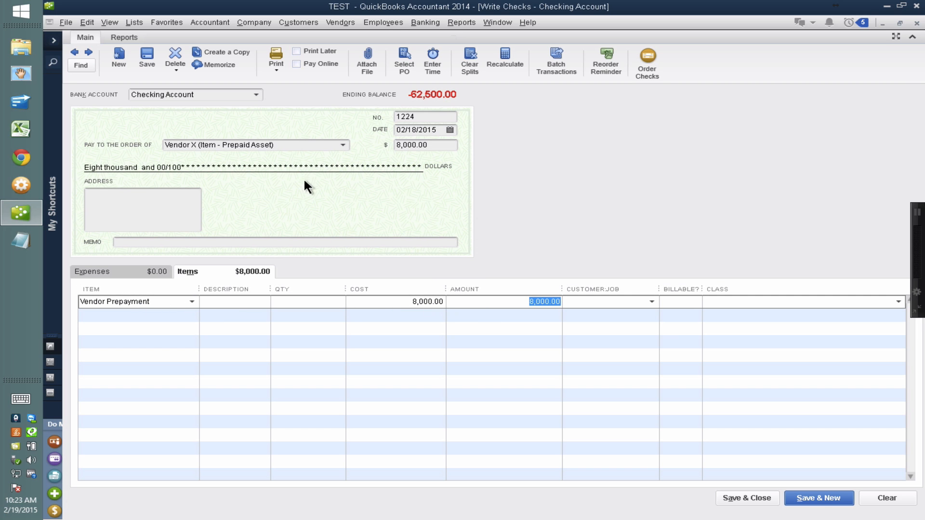
Set Vendor X's check number to WIRE and save the check without assigning a class.
click(418, 116)
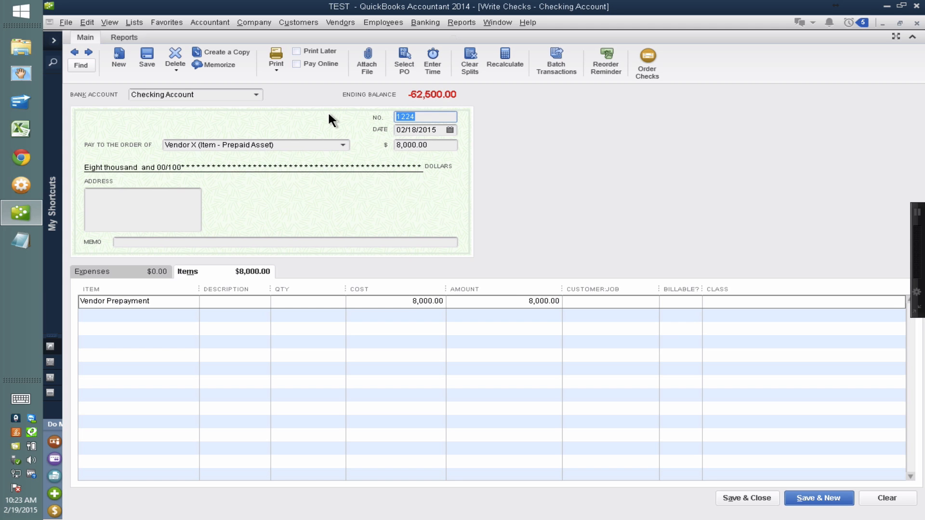
text(wir)
key(BackSpace)
key(BackSpace)
key(BackSpace)
text(WIRE)
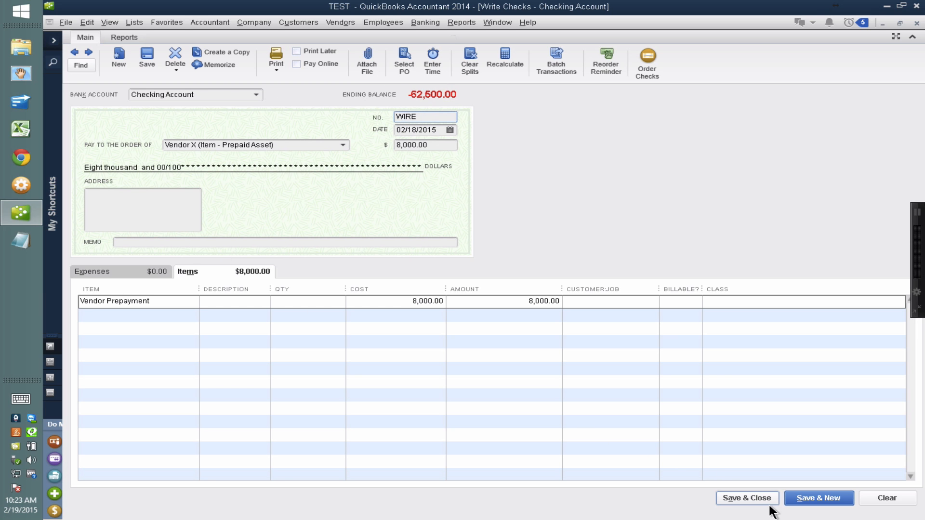
click(750, 498)
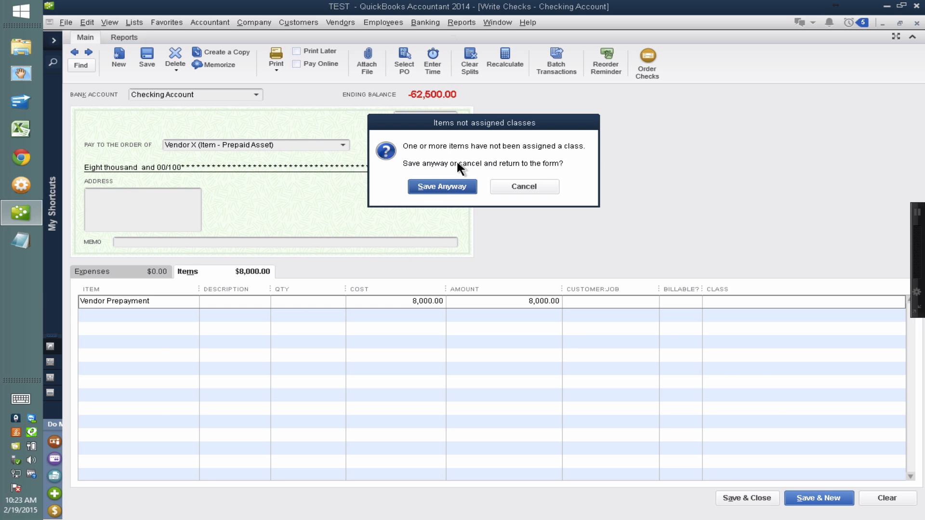
click(442, 186)
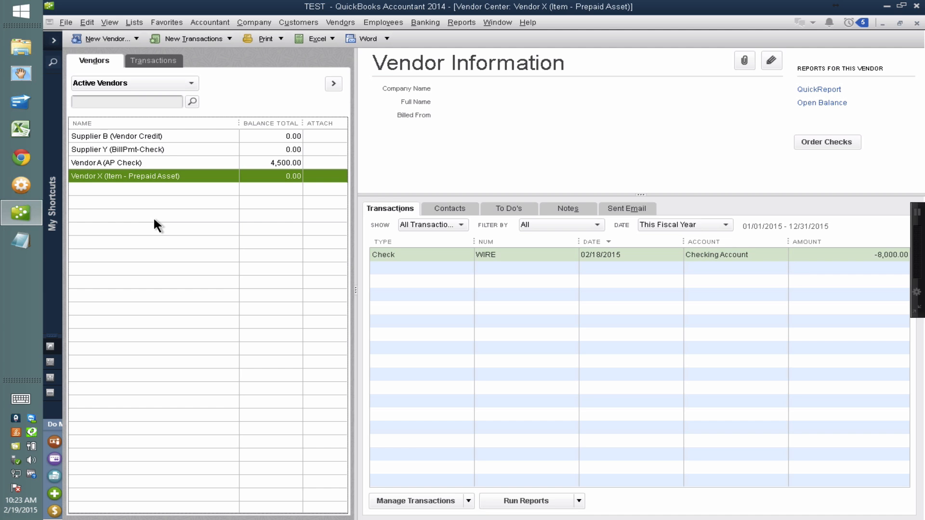
Start a check to Supplier B and choose Vendor Prepayment as its first item.
click(154, 135)
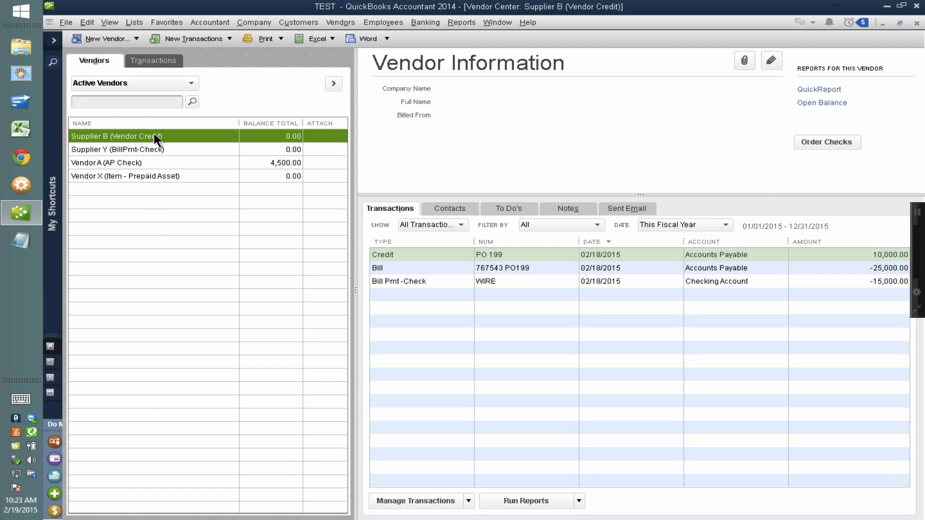
key(ctrl+w)
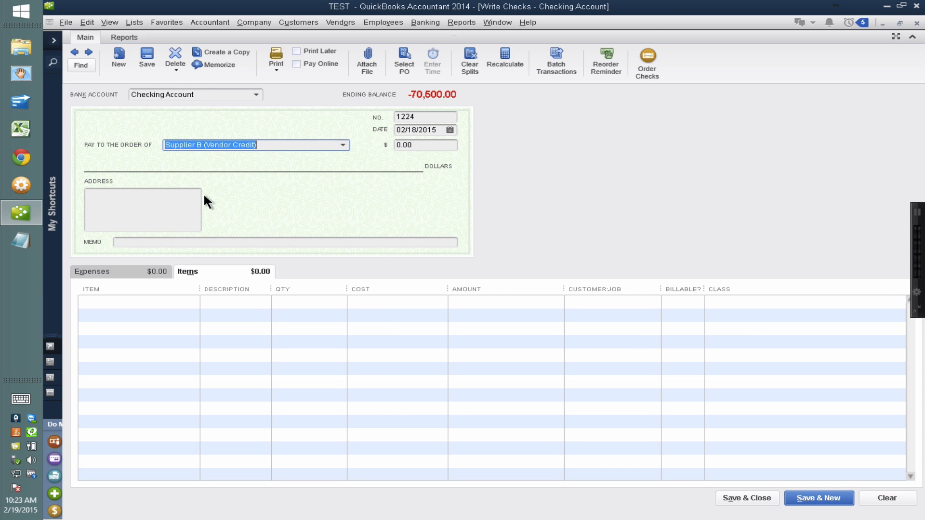
click(169, 300)
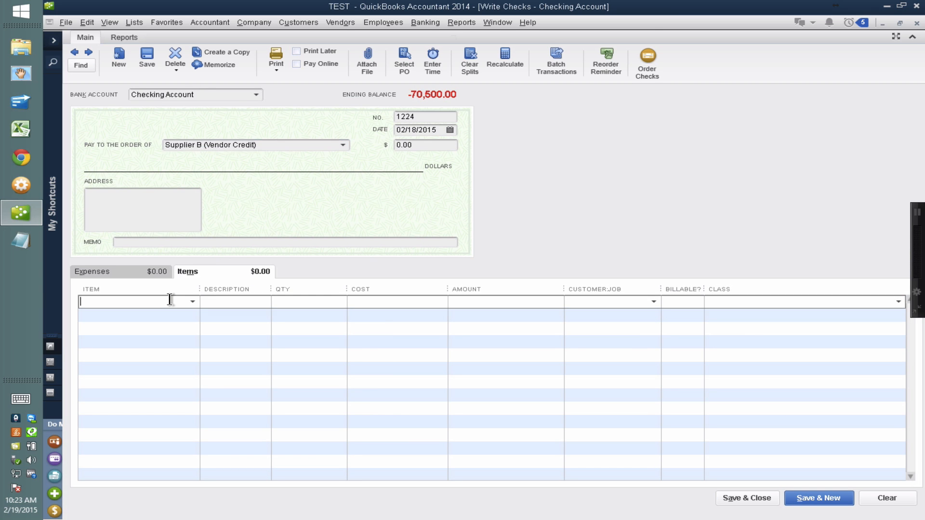
text(PREP)
key(BackSpace)
key(BackSpace)
key(BackSpace)
key(BackSpace)
key(BackSpace)
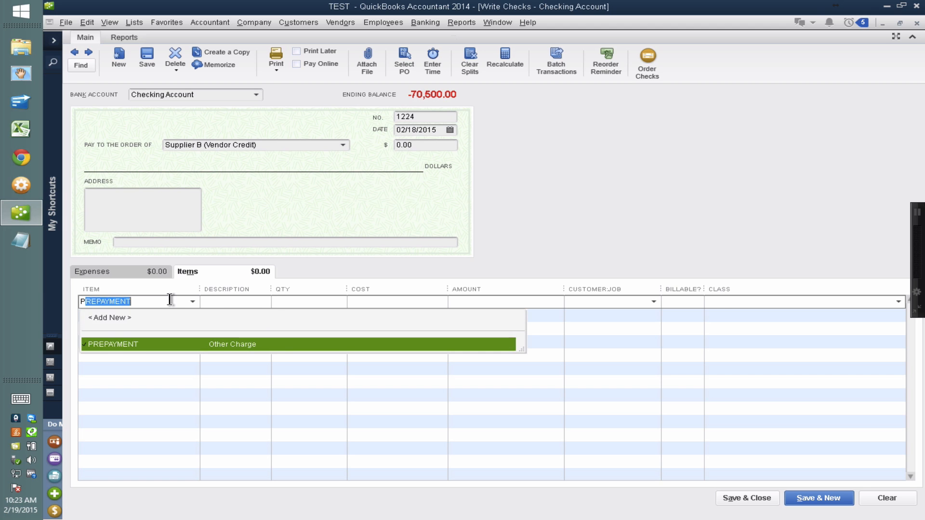
text(Vendor Prepayment)
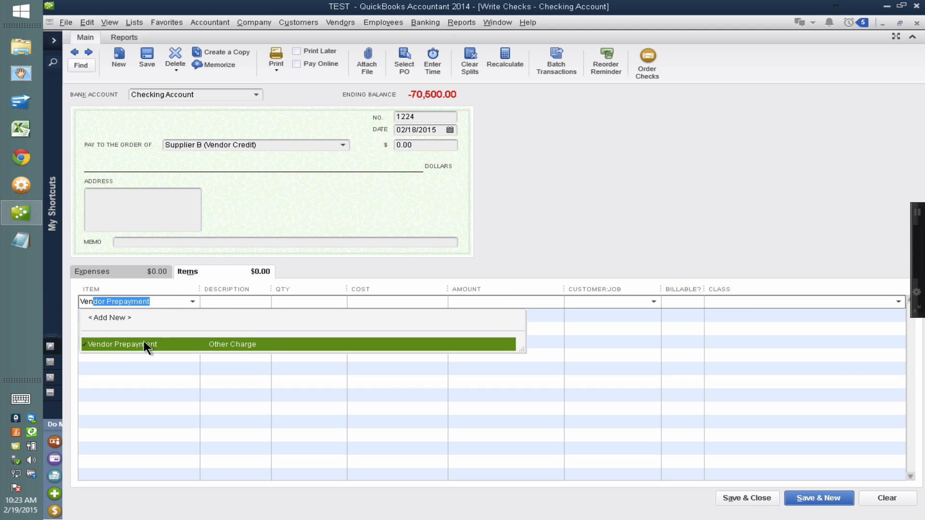
click(143, 343)
Set Supplier B's check amount and item cost to 4,000, updating the item's cost, and save the check without a class.
click(413, 149)
text(4000)
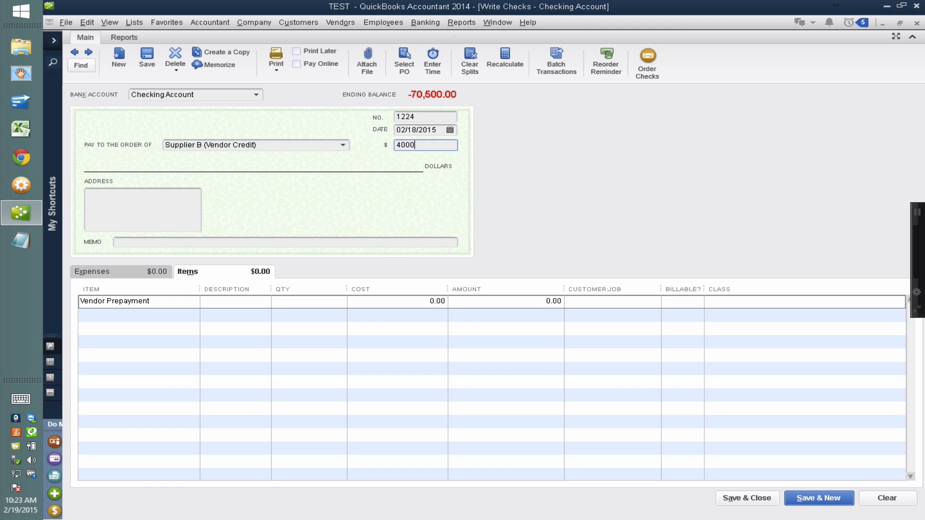
key(Tab)
click(413, 303)
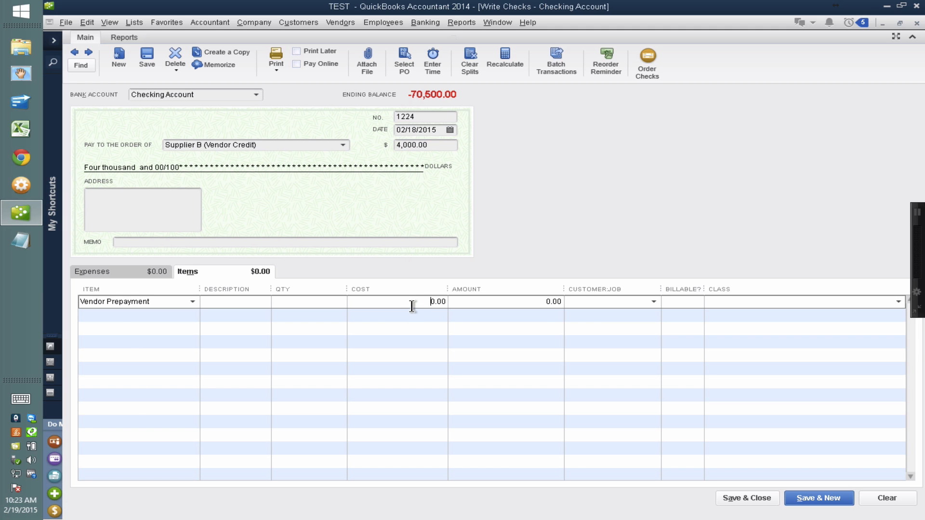
text(4,000)
key(Tab)
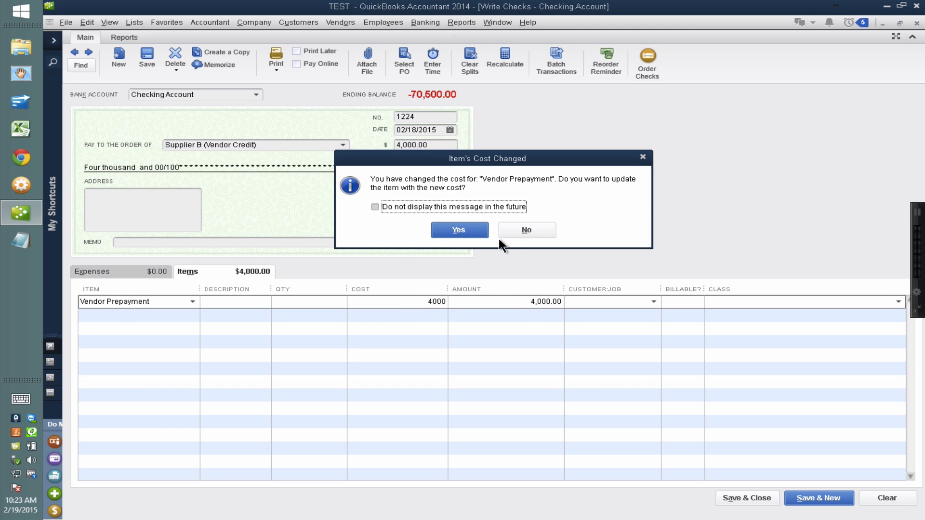
click(468, 229)
click(734, 494)
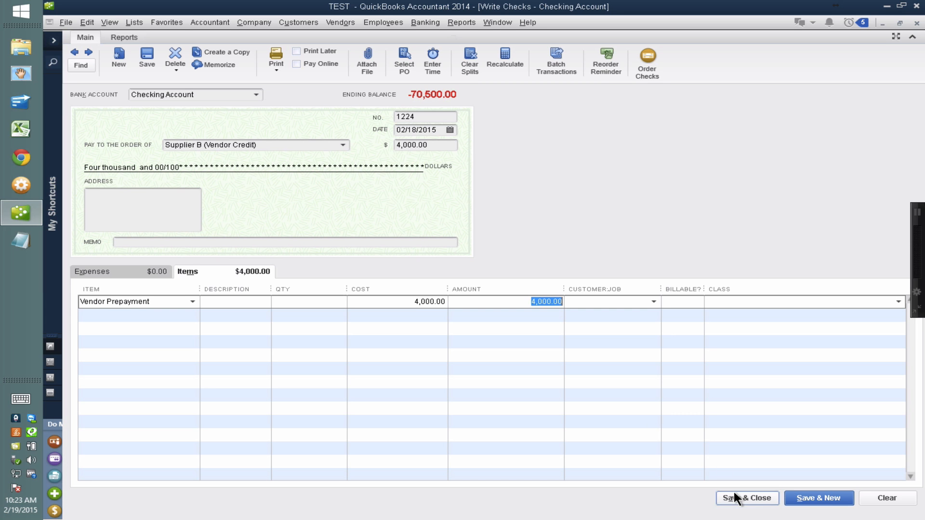
click(456, 186)
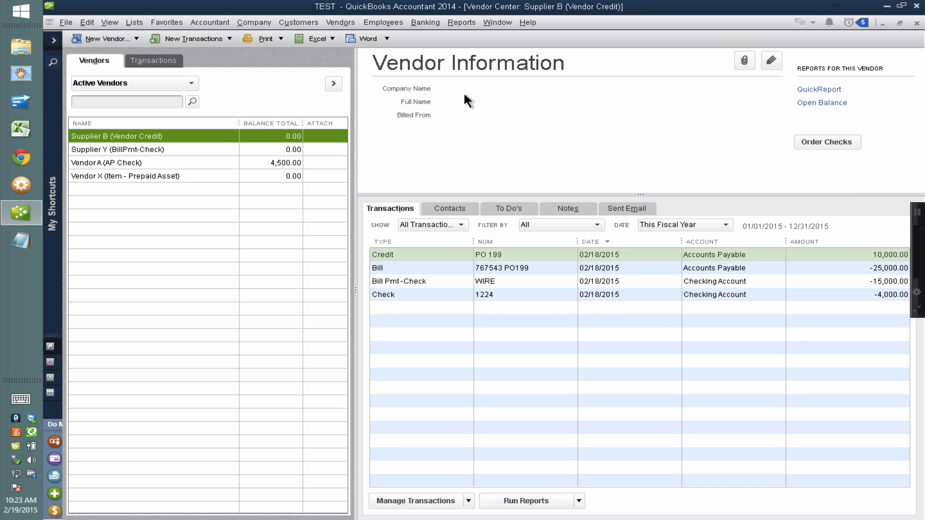
Run the Balance Sheet Standard report and examine the Prepaid Vendor Payments balance.
click(460, 23)
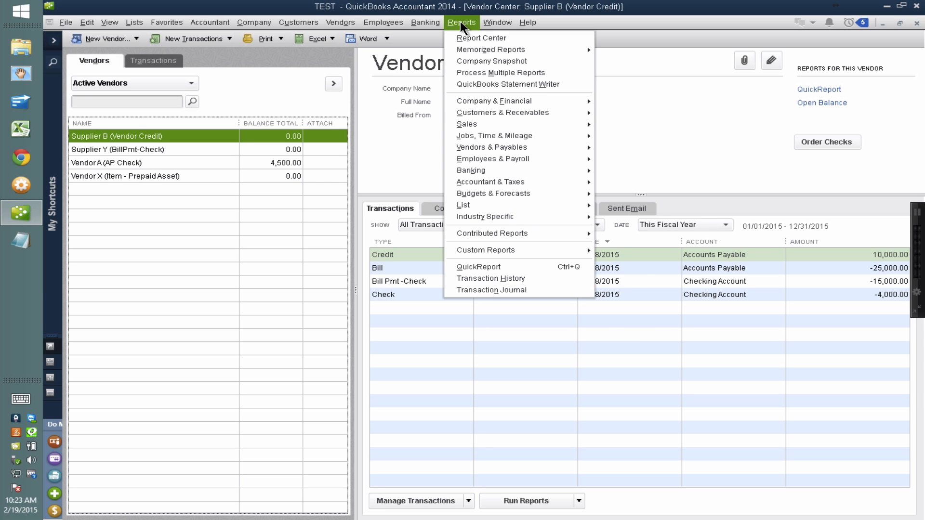
mouse_move(488, 102)
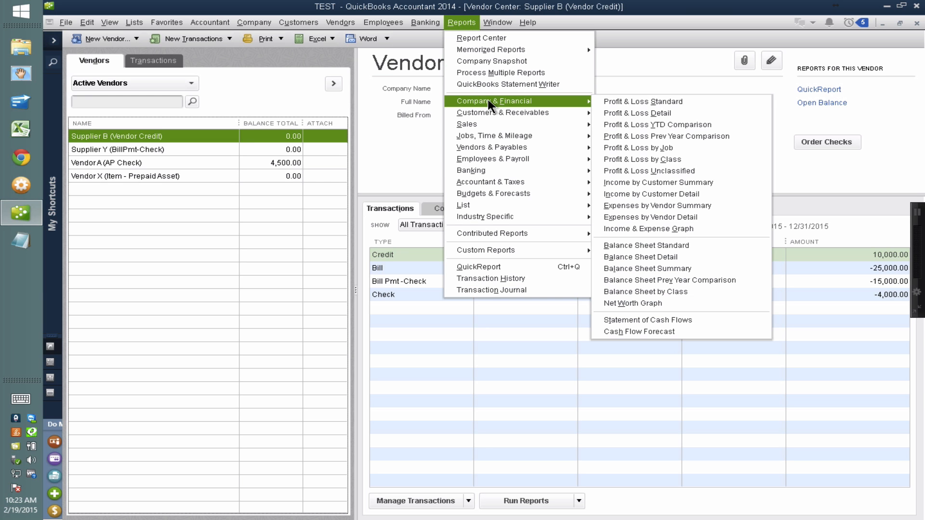
click(670, 246)
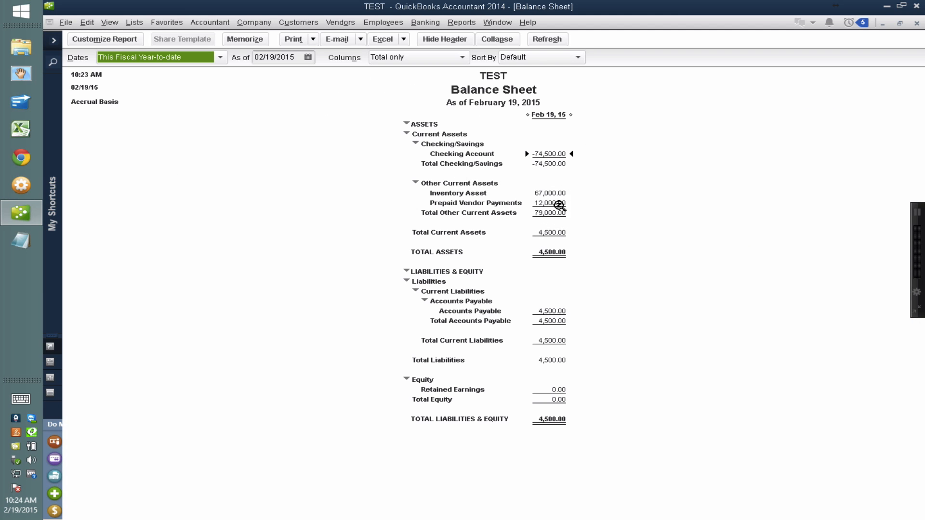
click(558, 206)
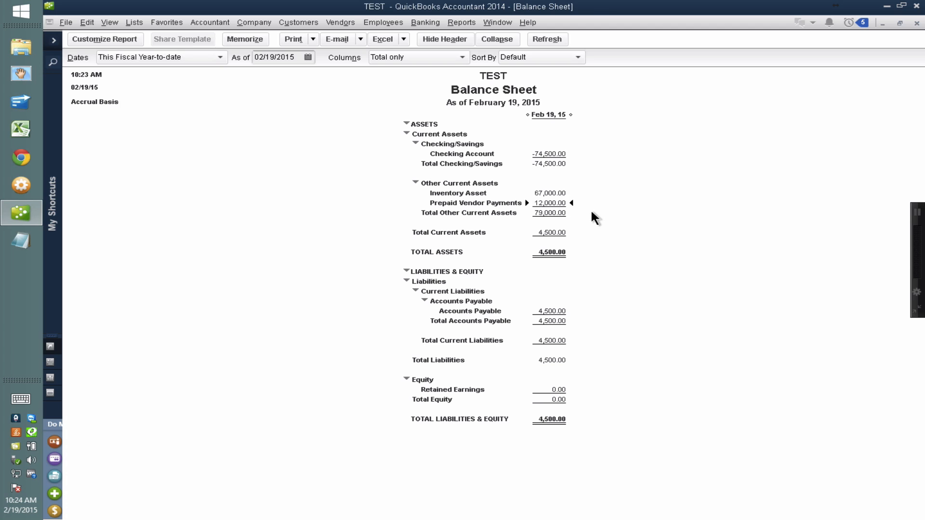
Enlarge the font of the Balance Sheet's report data and apply the change to all related fonts.
key(ctrl)
right_click(557, 202)
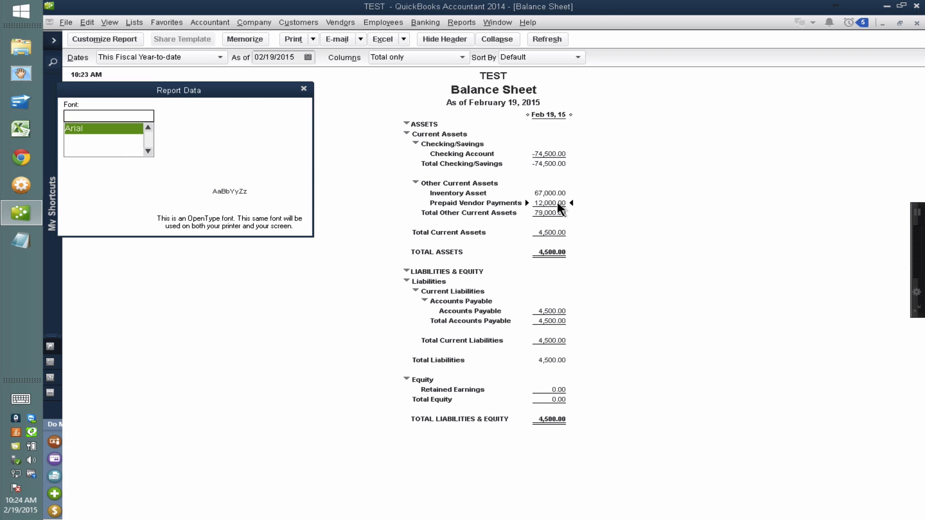
click(242, 147)
click(290, 107)
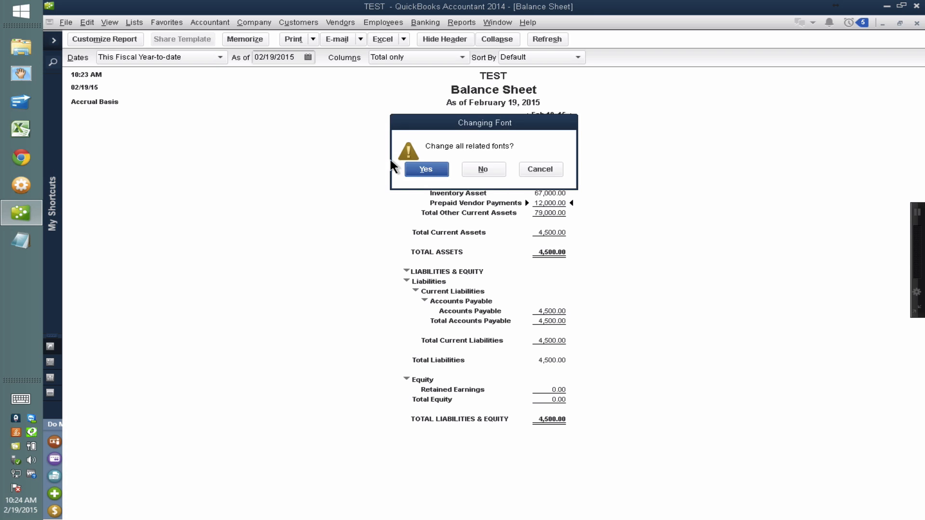
click(427, 171)
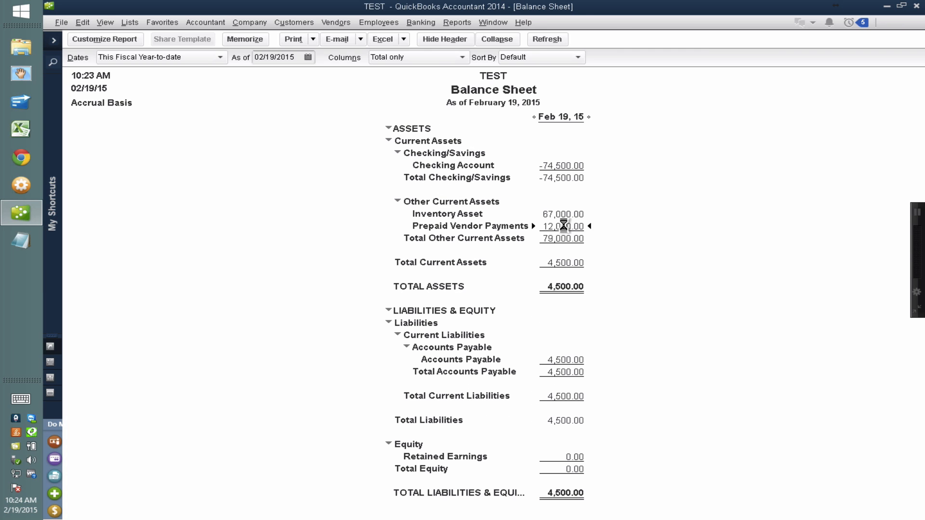
Drill into the Prepaid Vendor Payments balance and total the Transactions by Account report by Vendor.
double_click(562, 226)
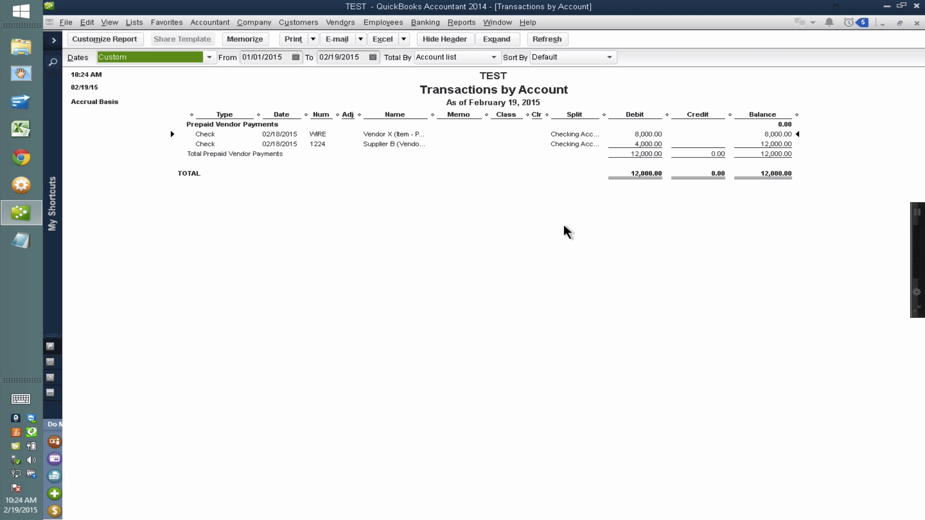
key(Escape)
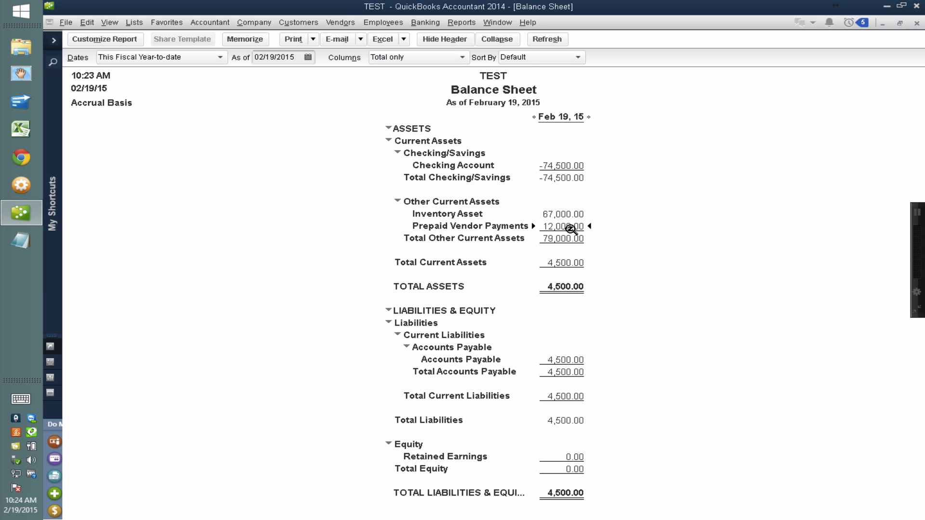
double_click(570, 227)
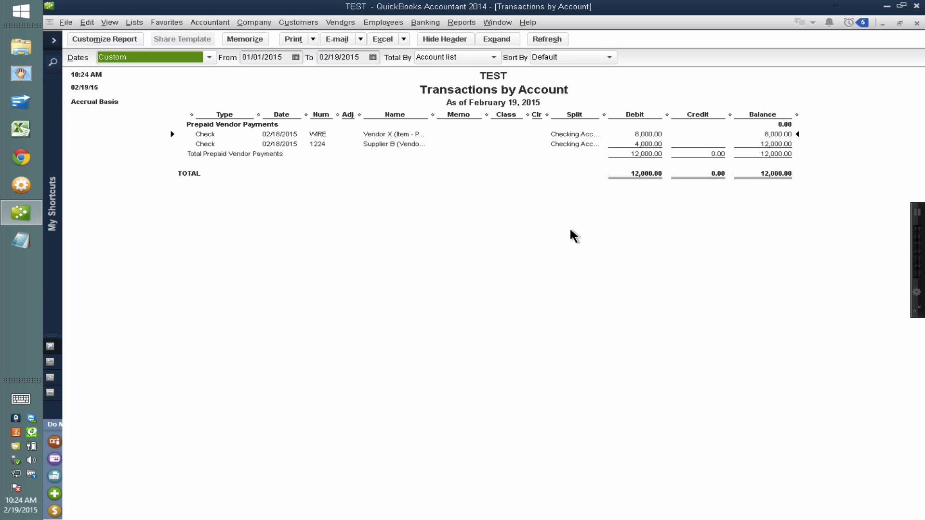
click(443, 57)
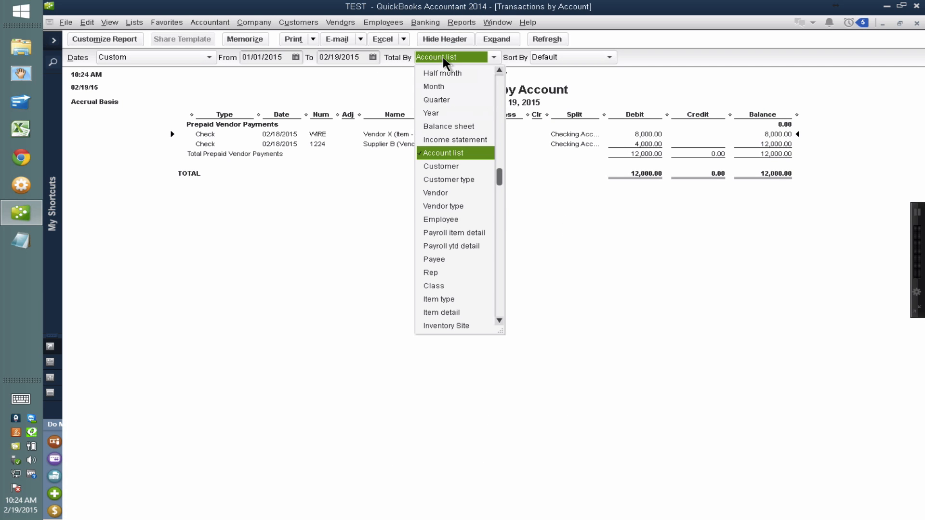
click(447, 195)
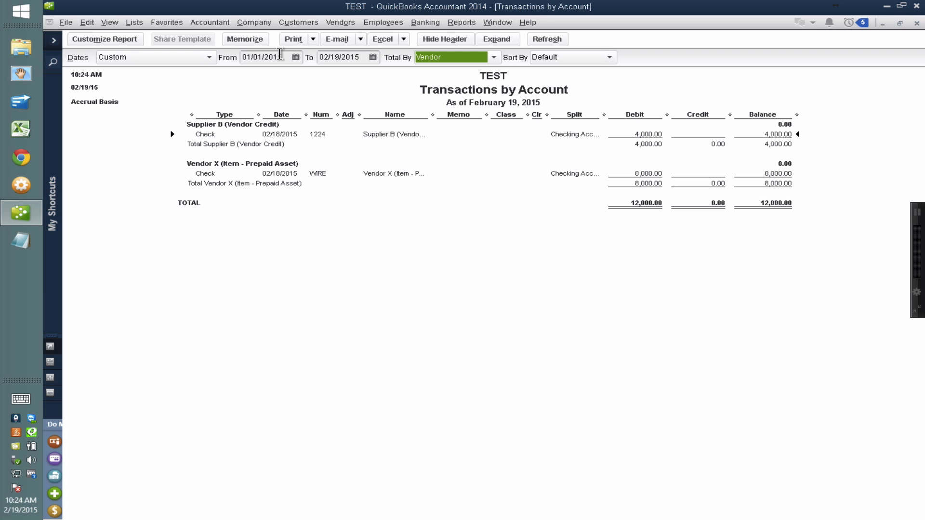
Memorize the vendor-totaled transaction report under the name Vendor Prepayments.
click(255, 40)
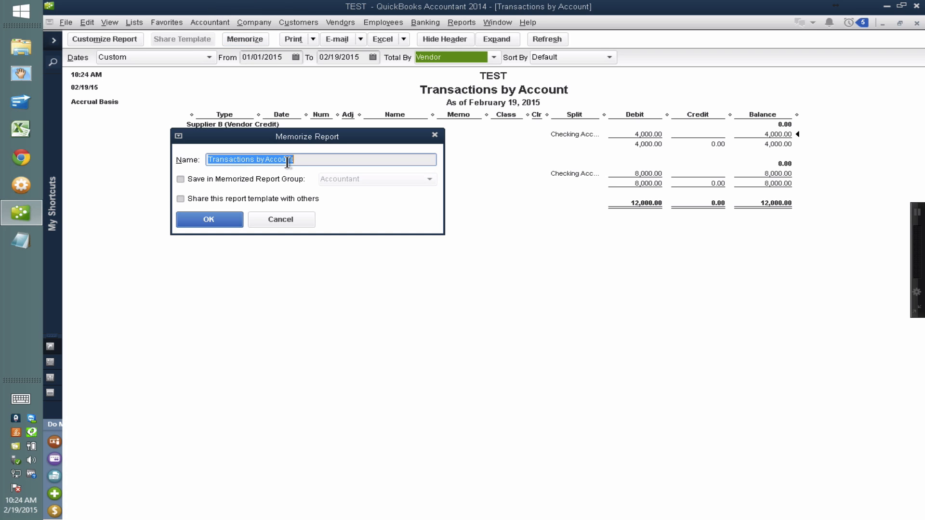
text(Vendor)
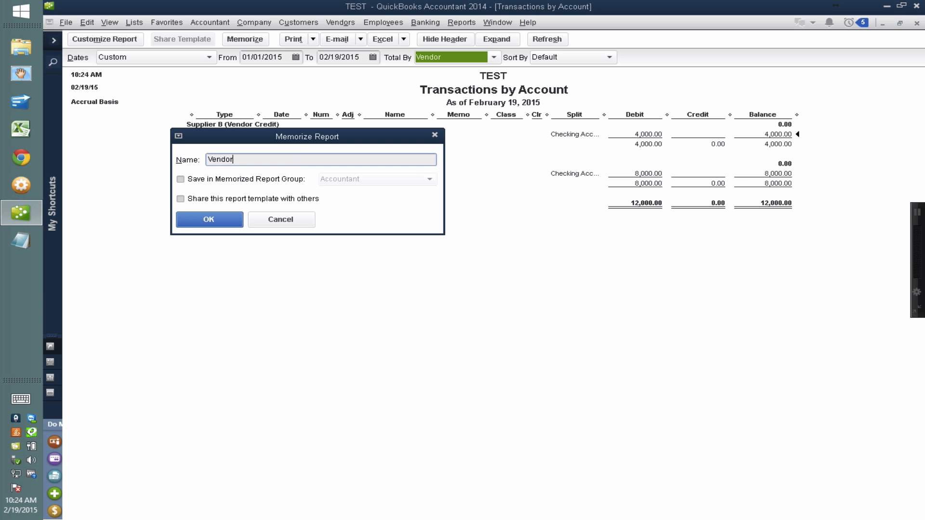
text( Prepayments)
click(220, 217)
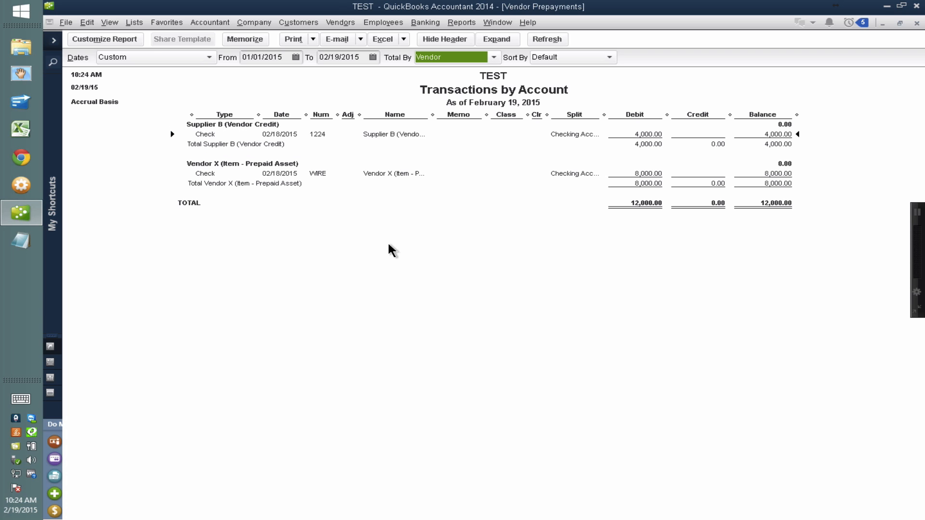
Switch the icon bar layout to Top Icon Bar.
click(91, 22)
mouse_move(108, 21)
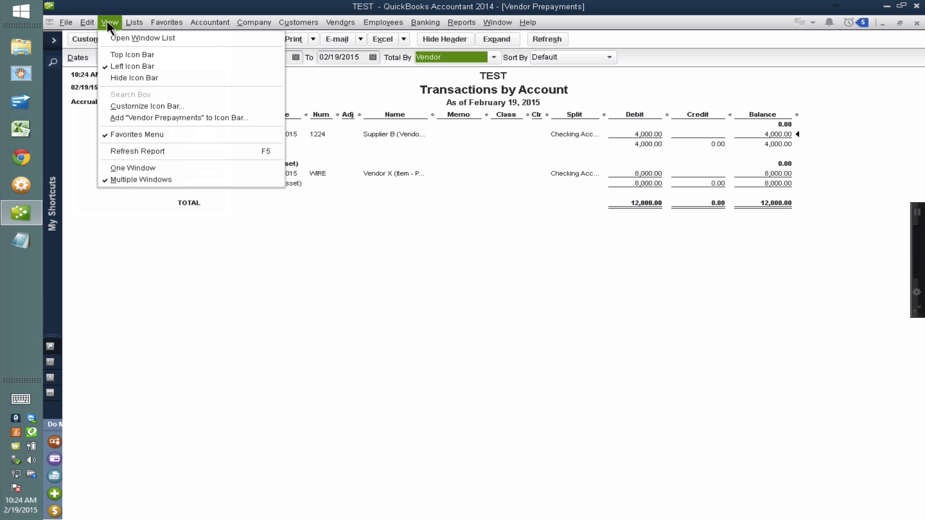
click(115, 53)
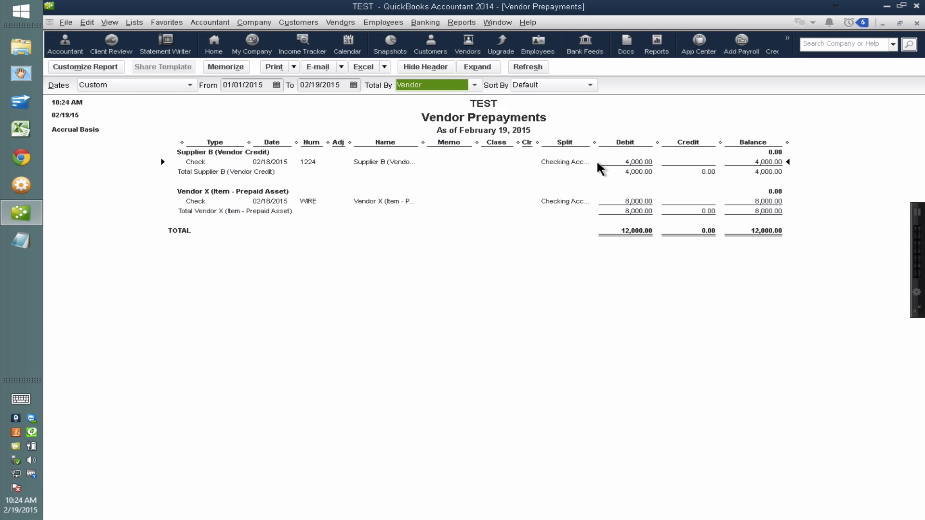
Customize the icon bar by deleting every entry after Docs, from Feedback back through Reports, and save the changes.
click(787, 41)
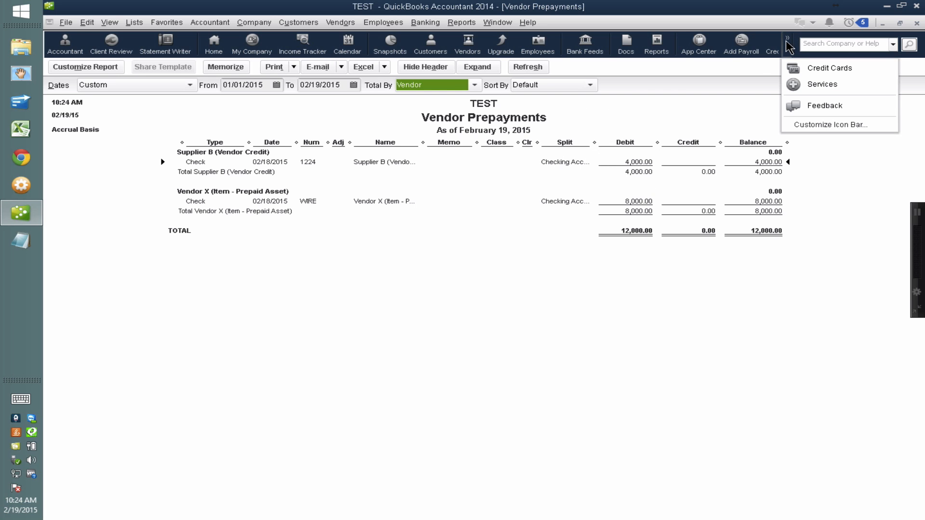
click(806, 124)
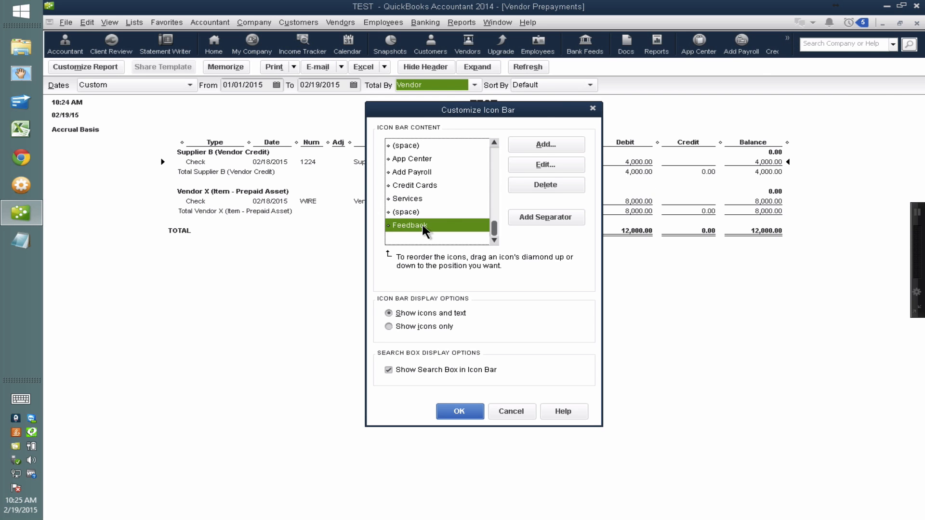
click(544, 184)
click(545, 185)
click(545, 185)
click(545, 184)
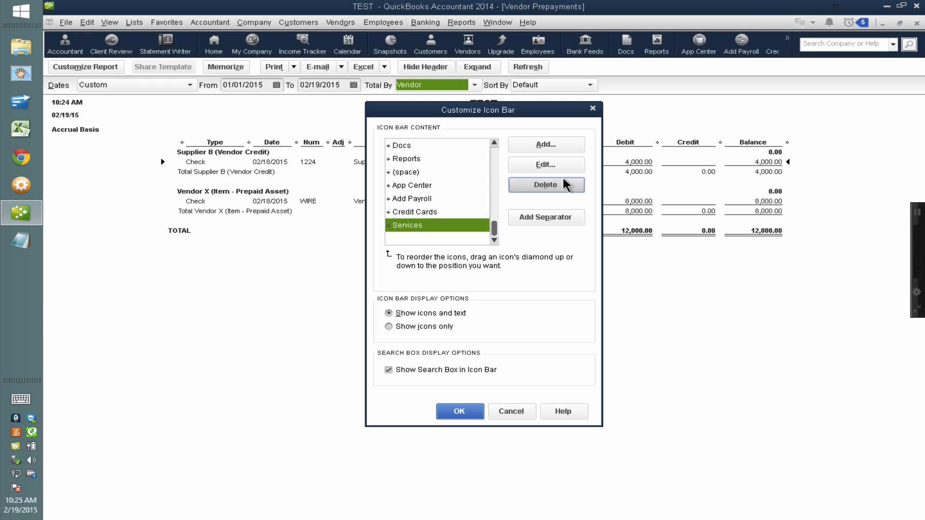
click(545, 185)
click(545, 184)
click(544, 185)
click(563, 183)
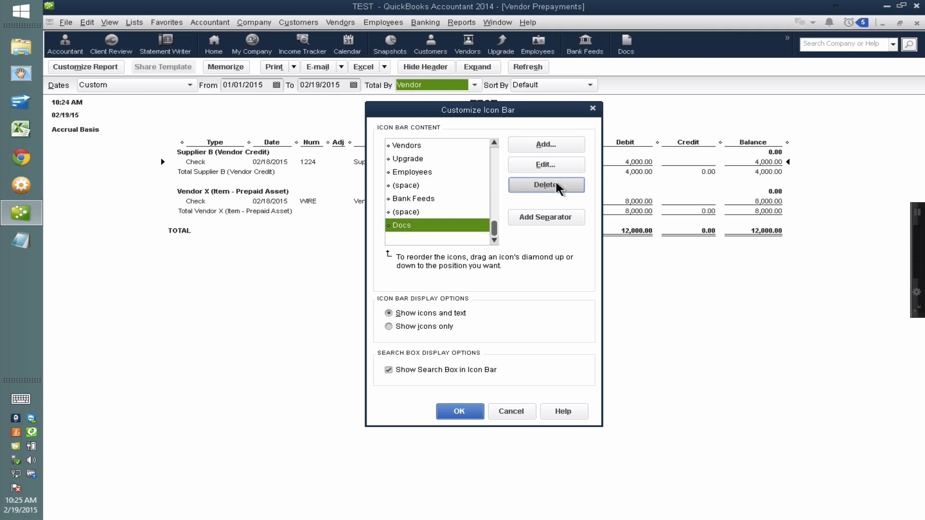
click(459, 412)
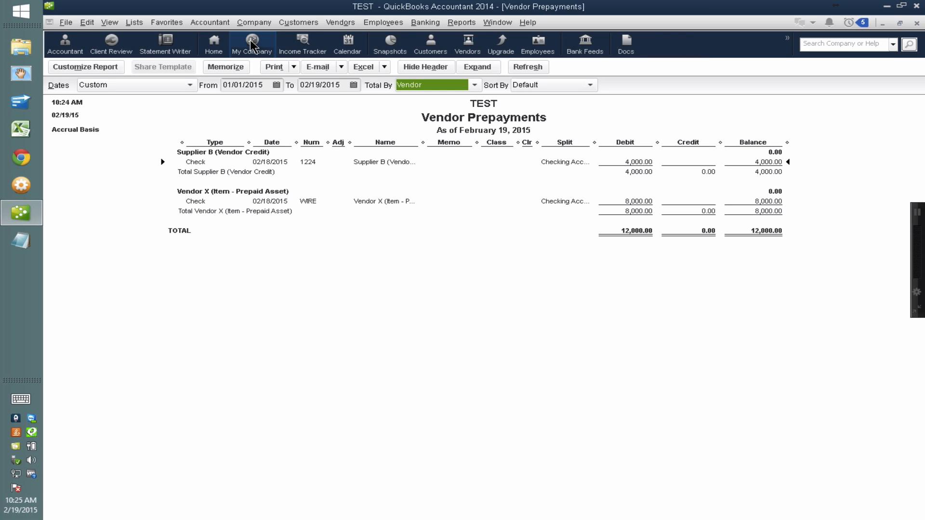
Refresh the Vendor Prepayments report and add it to the icon bar with its default label and description.
click(529, 69)
click(90, 23)
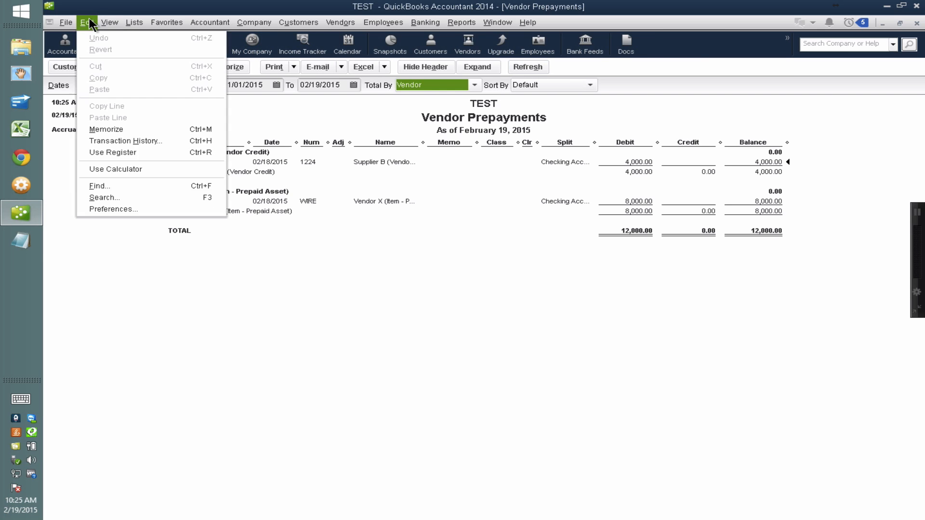
mouse_move(116, 24)
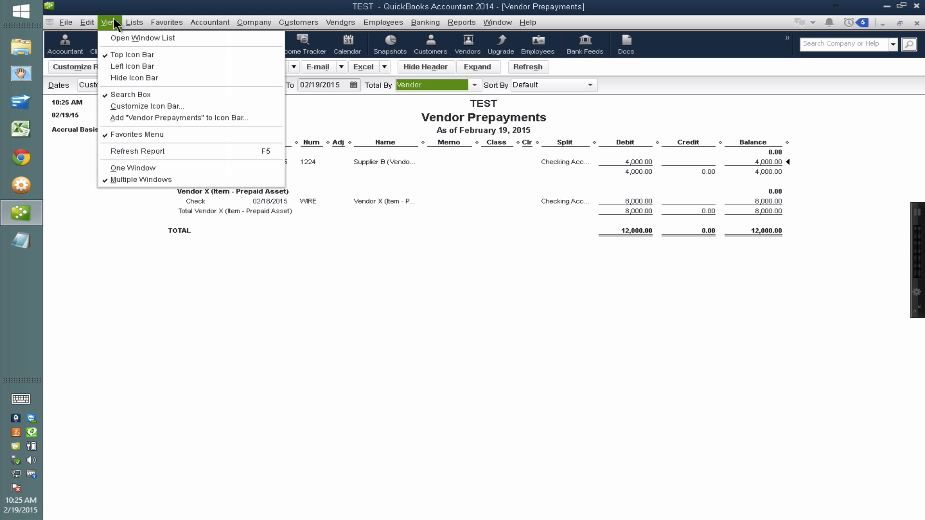
click(136, 117)
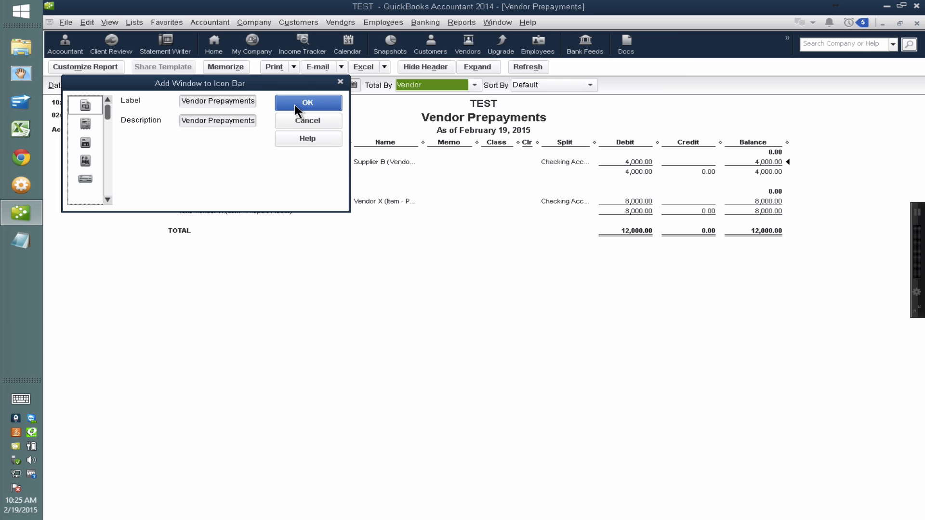
click(295, 106)
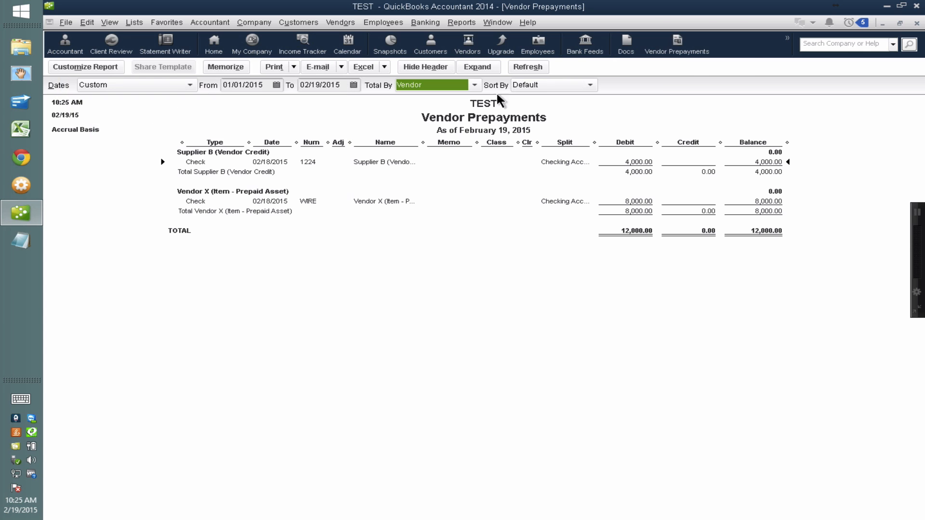
Close the open windows and look for Vendor Prepayments among the memorized reports.
click(686, 48)
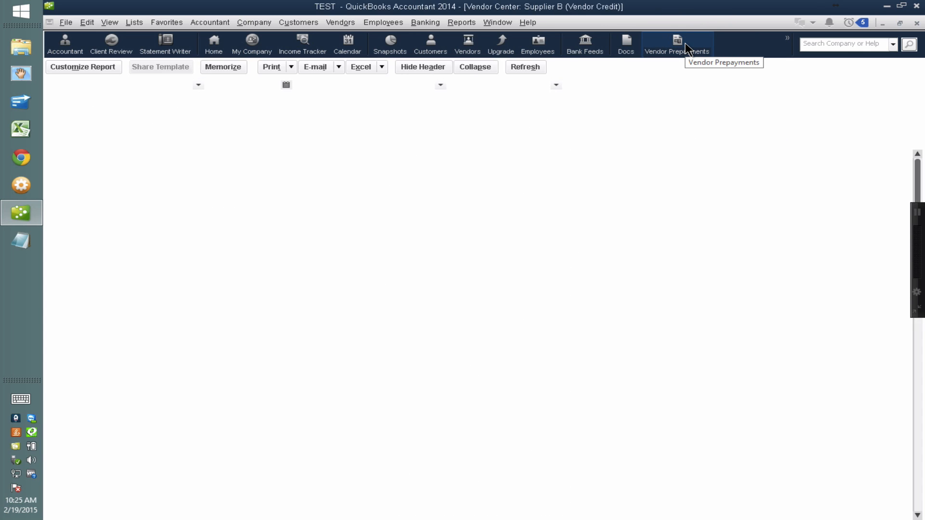
key(Escape)
click(459, 20)
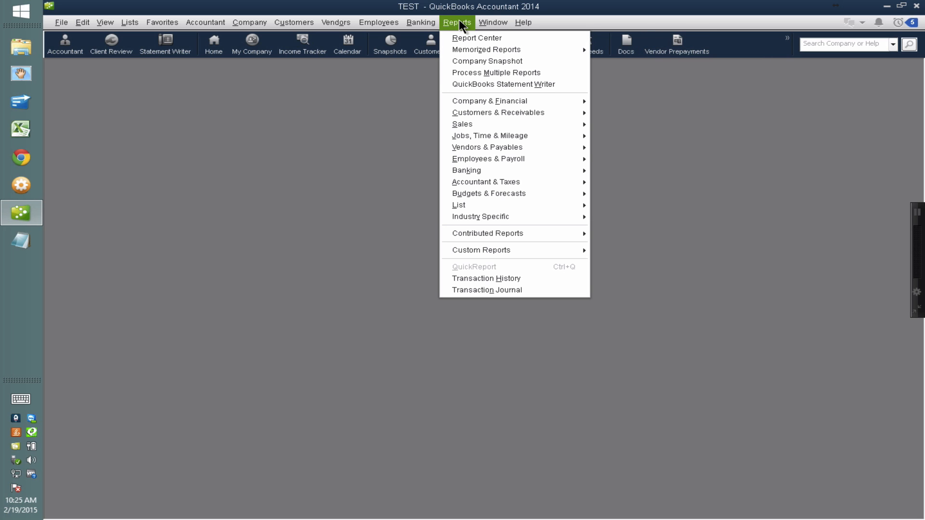
mouse_move(467, 50)
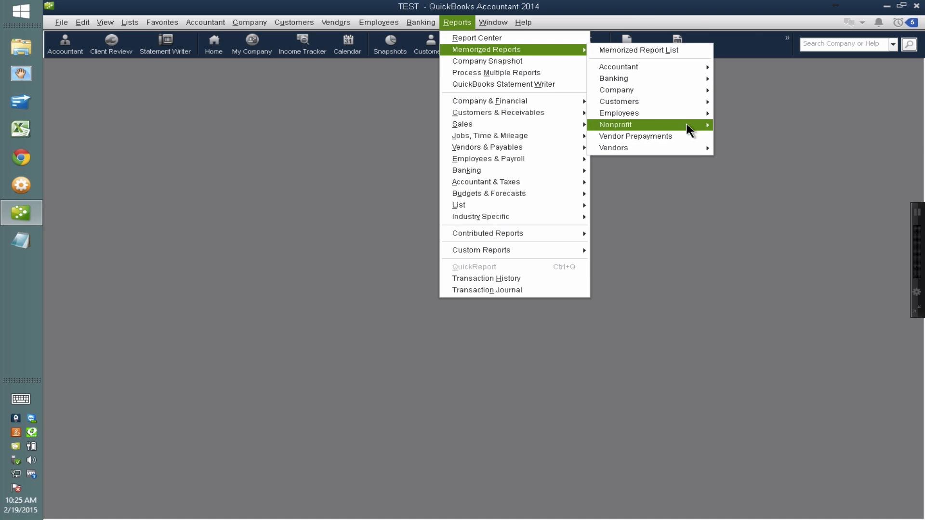
mouse_move(685, 124)
click(781, 125)
click(707, 98)
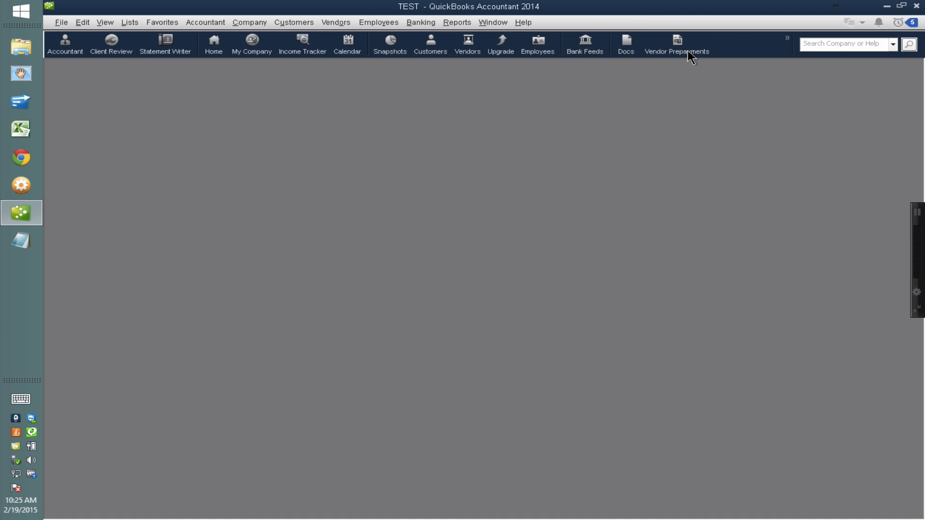
Open the Vendor Prepayments report from its icon bar shortcut and examine the balances per vendor.
click(687, 50)
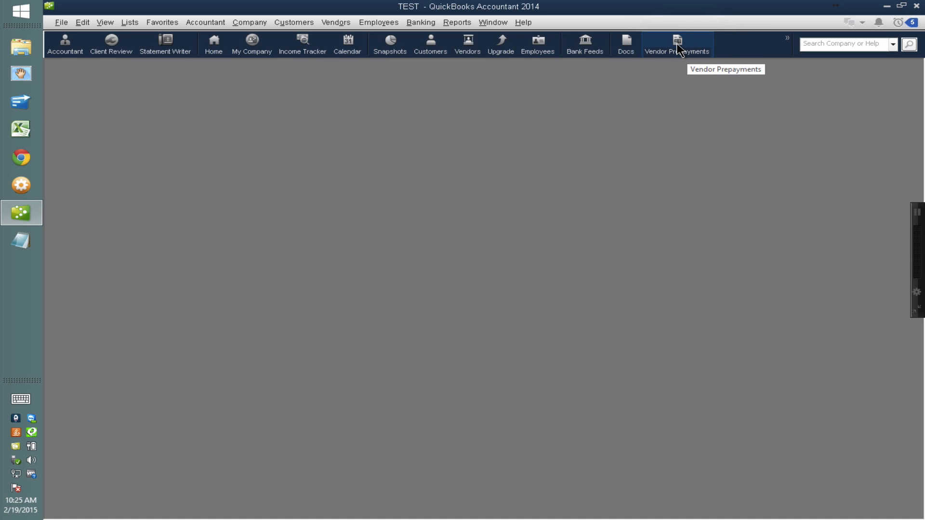
click(677, 49)
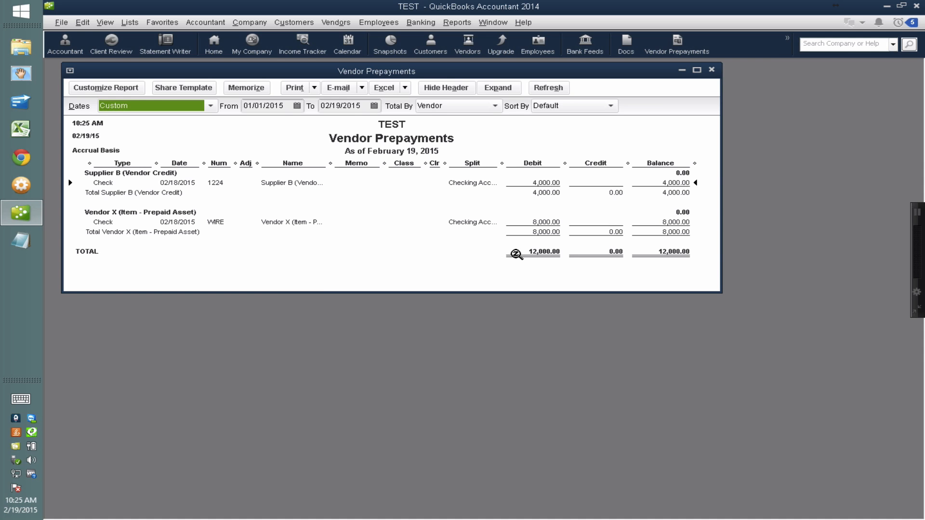
double_click(293, 229)
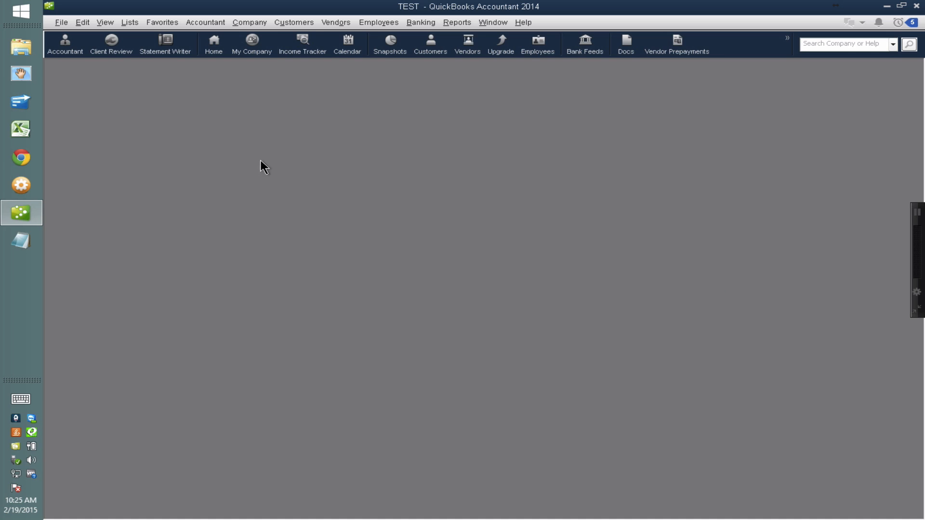
Open the Vendor Center and select Vendor X to review its balance and transactions.
click(304, 22)
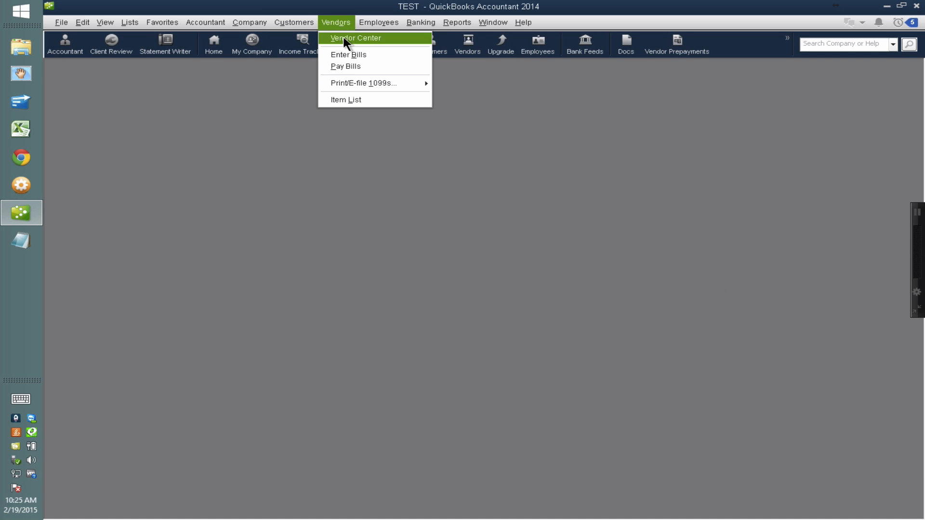
click(343, 38)
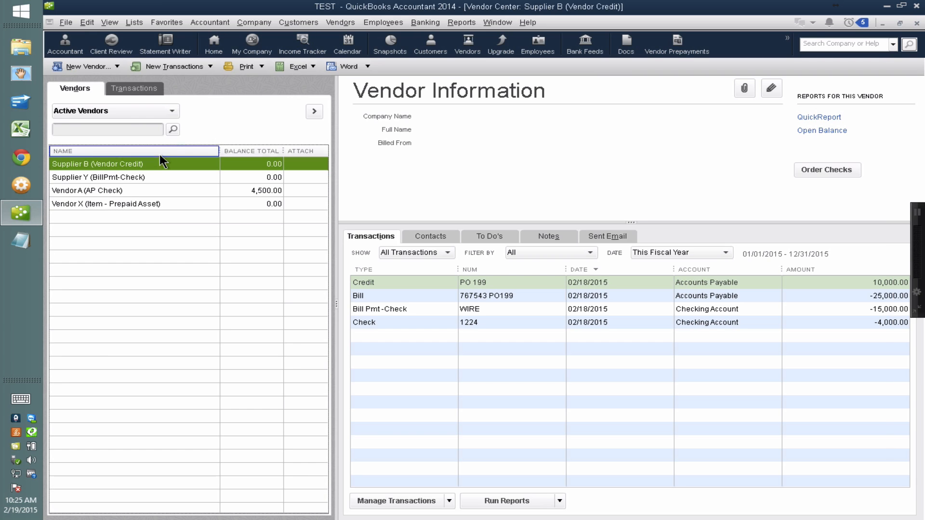
click(147, 204)
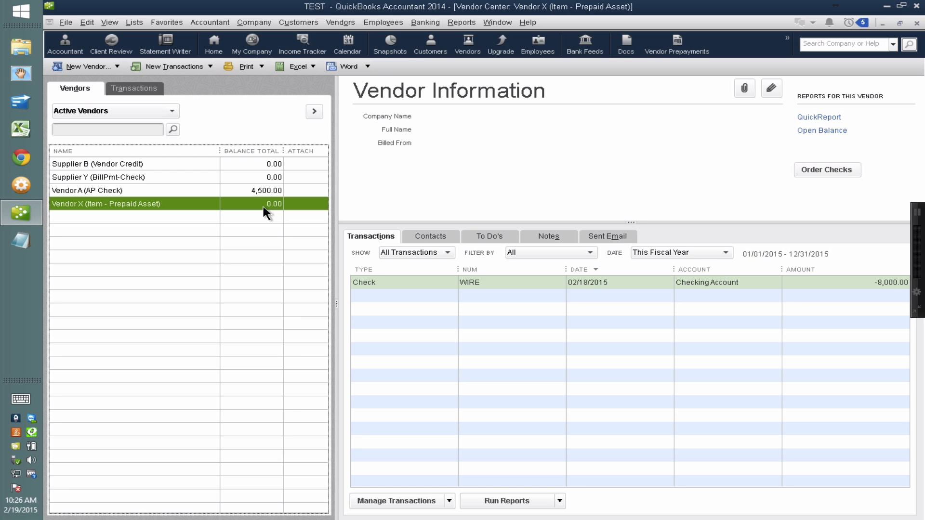
Start a new bill for Vendor X and assign its first expense line to the Inventory Asset account.
click(197, 65)
click(171, 81)
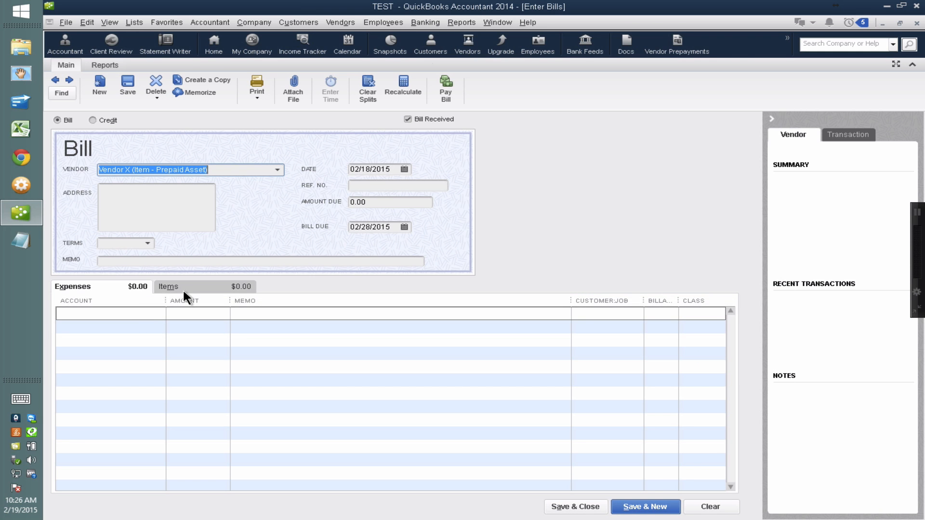
click(142, 308)
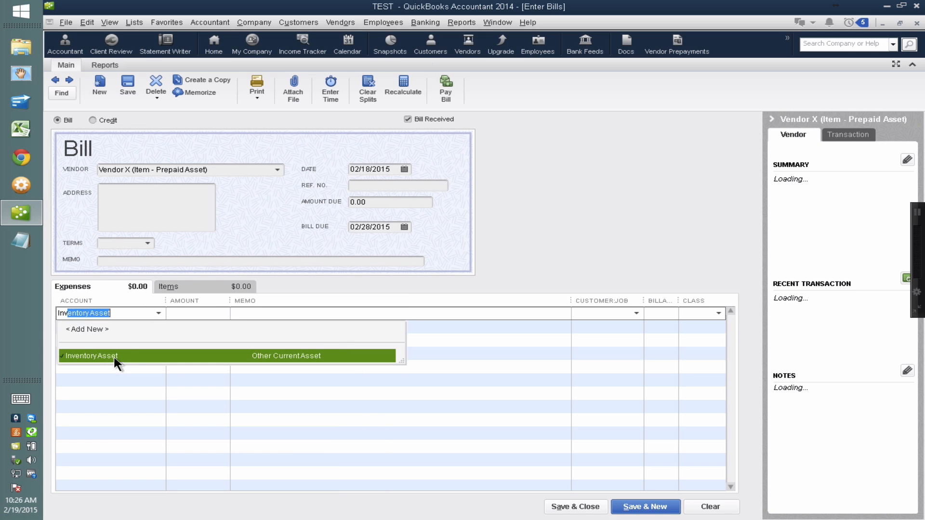
click(114, 354)
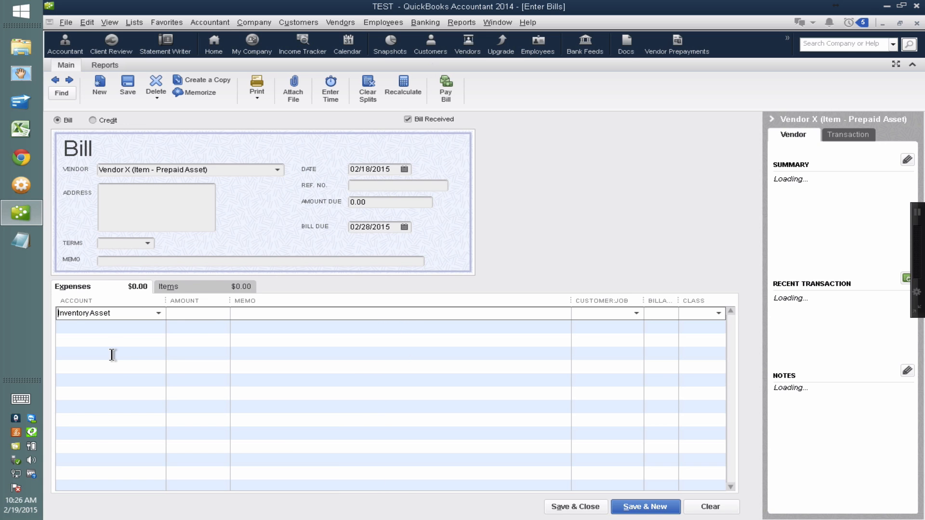
Leave the reference number empty and set the bill's amount due to 16,000.00 for the Inventory Asset expense line.
click(361, 185)
text(161000)
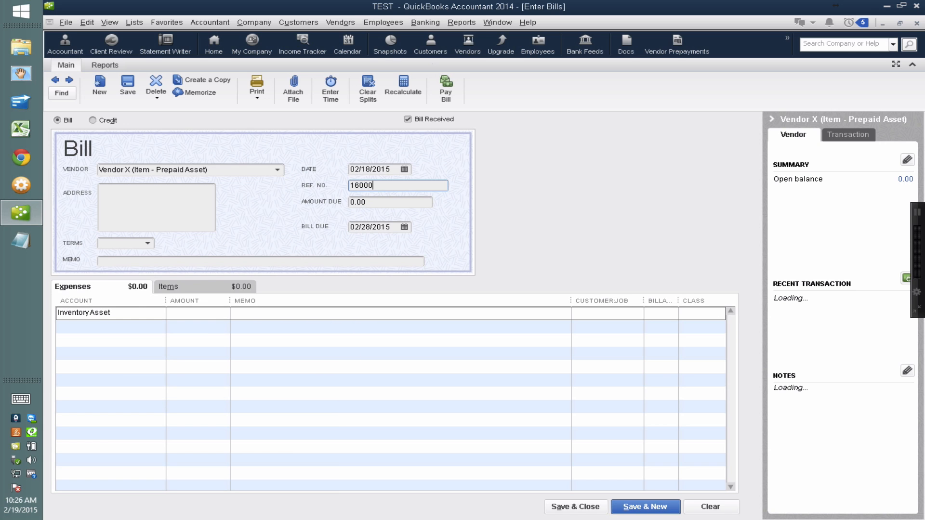
key(Tab)
key(shift+Tab)
key(BackSpace)
key(Tab)
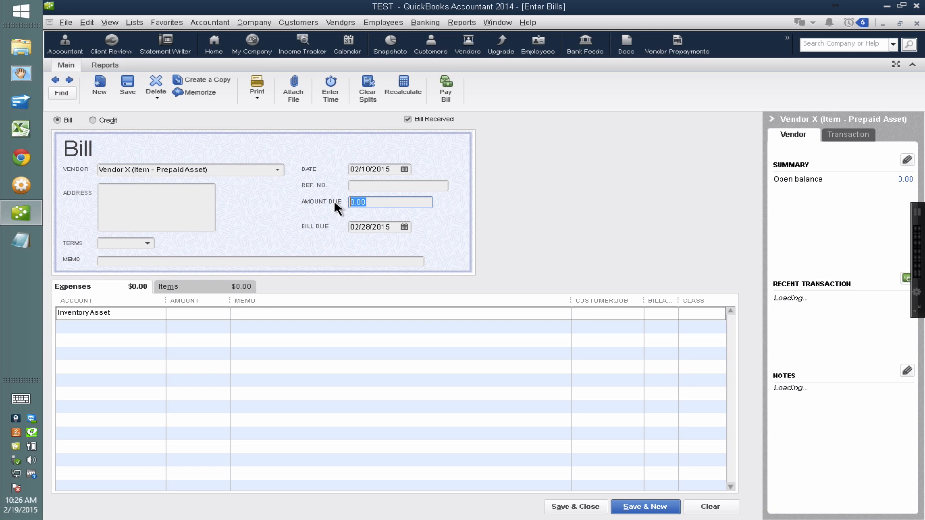
text(16000)
click(219, 286)
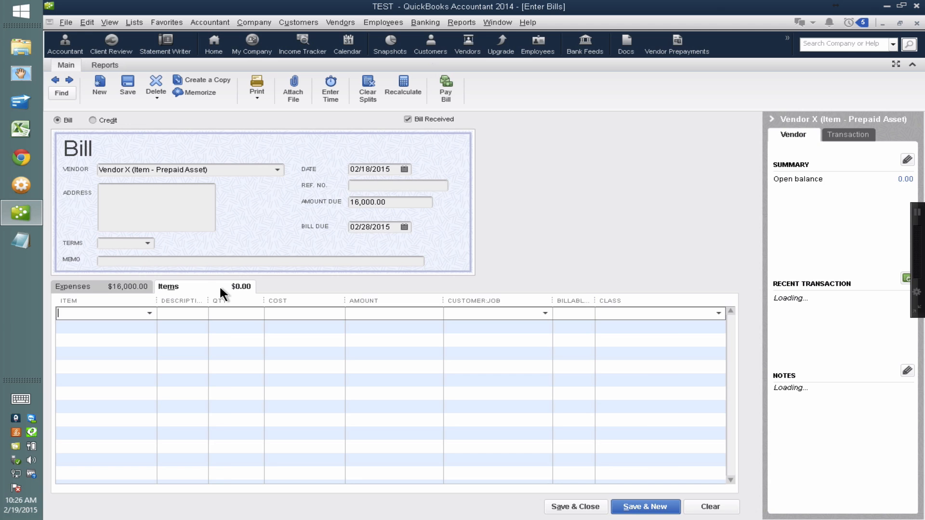
click(134, 285)
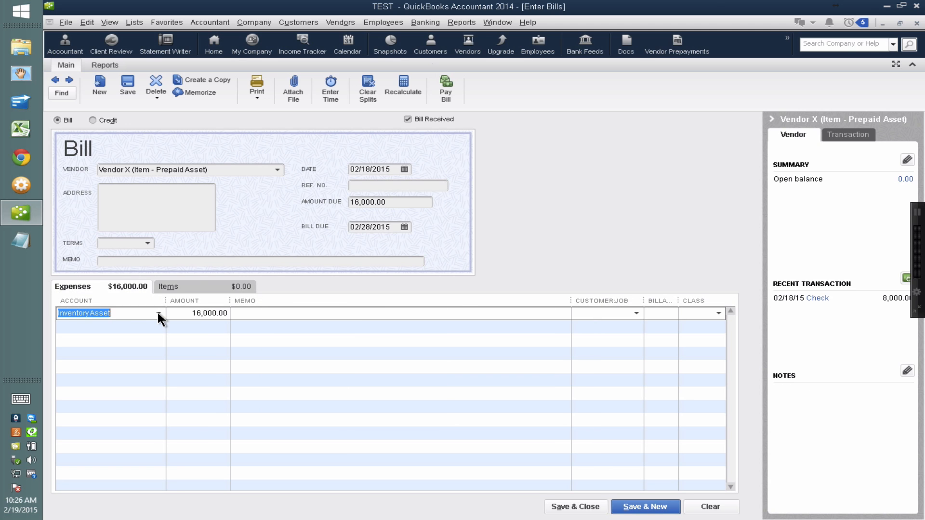
Add a Vendor Prepayment item line to the bill with a cost of -8,000.00.
click(195, 286)
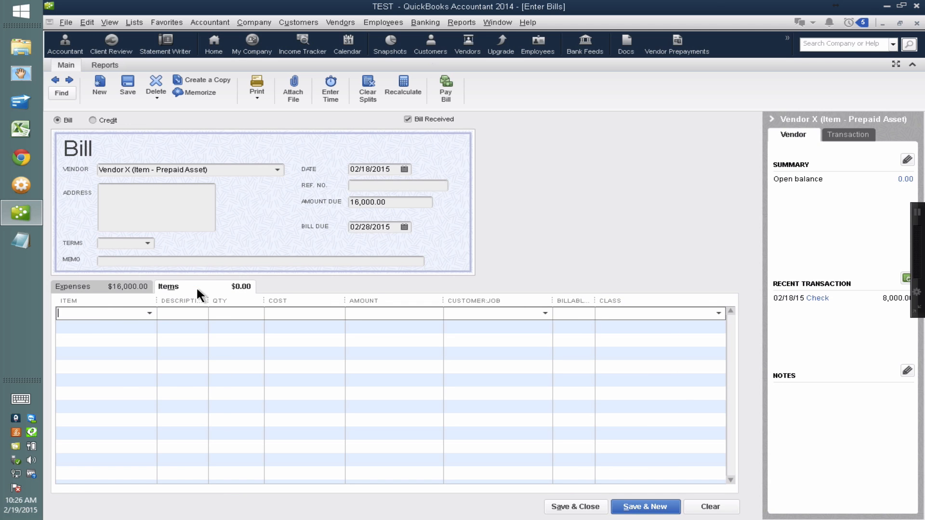
text(Vendor Prepayment)
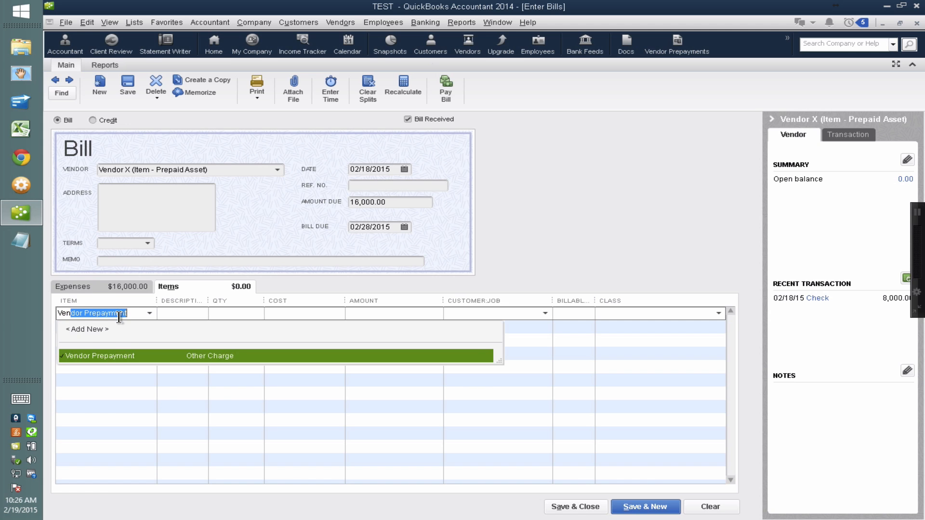
click(118, 356)
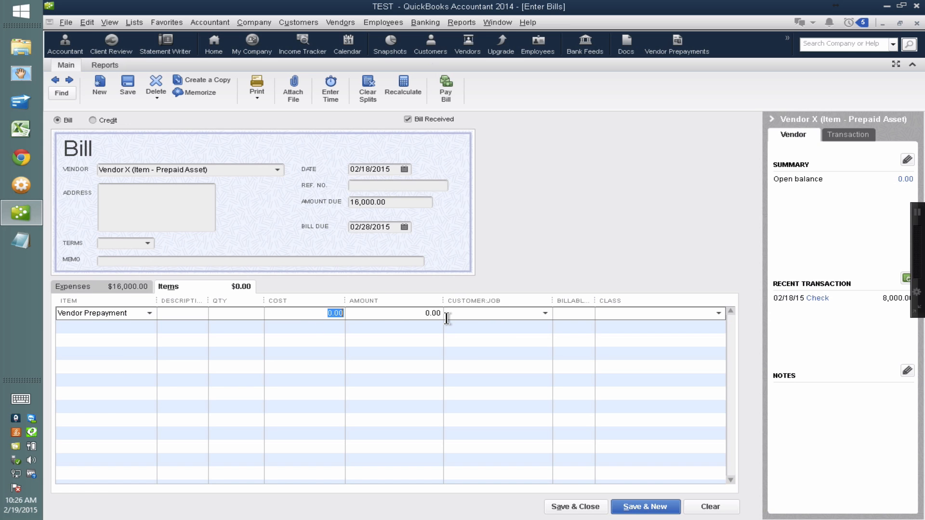
key(BackSpace)
click(324, 344)
click(454, 249)
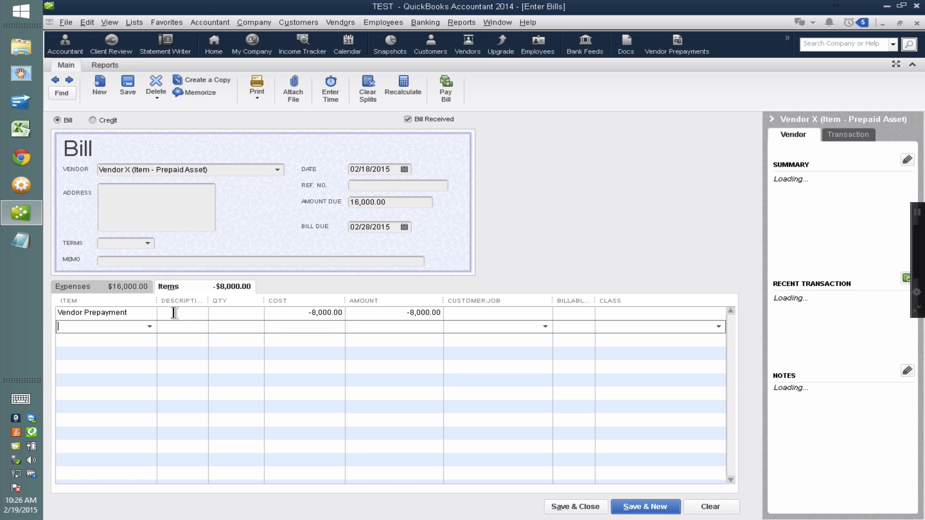
Compare the bill's expense and item lines and set the amount due to 8,000.00.
click(229, 287)
click(105, 287)
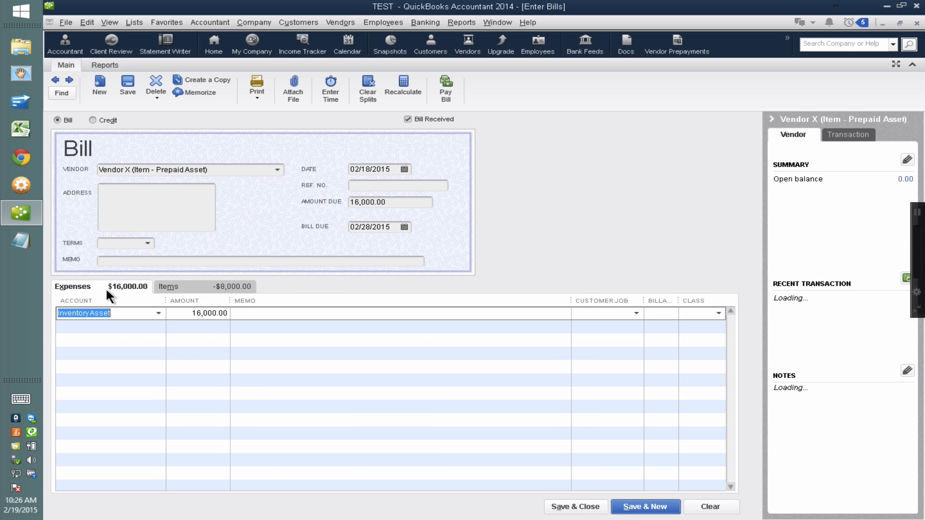
click(106, 289)
click(106, 289)
drag(418, 202, 231, 196)
text(8,000.0)
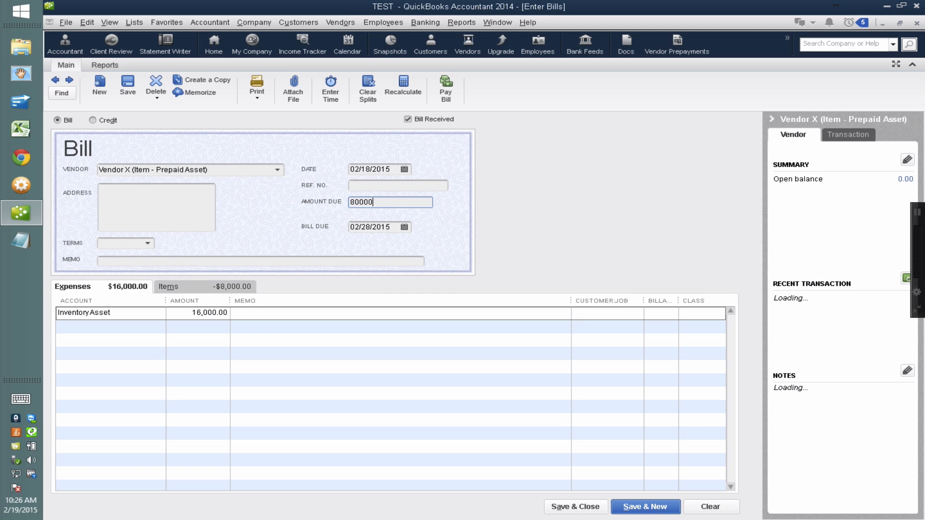
key(BackSpace)
key(Tab)
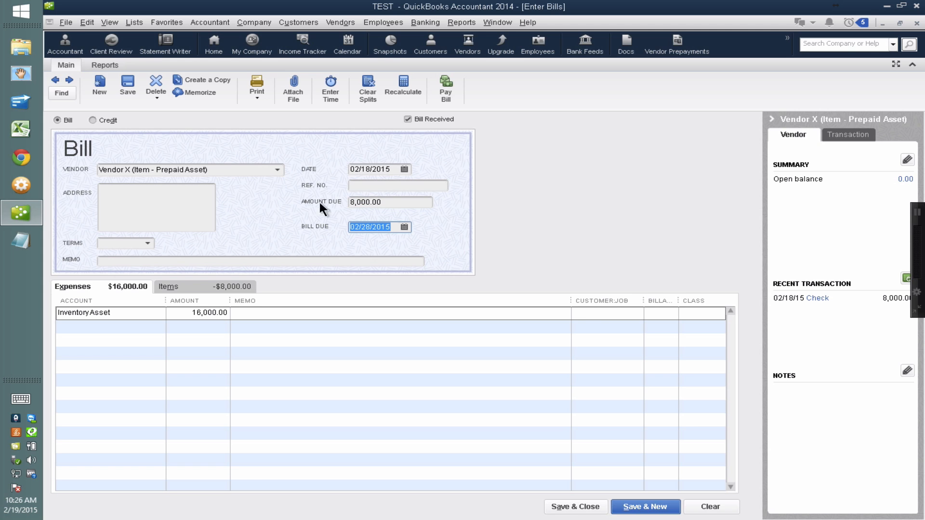
Add a second expense line of -8,000 to the Prepaid Vendor Payments account, as an alternative to the Vendor Prepayment item.
click(186, 291)
click(133, 312)
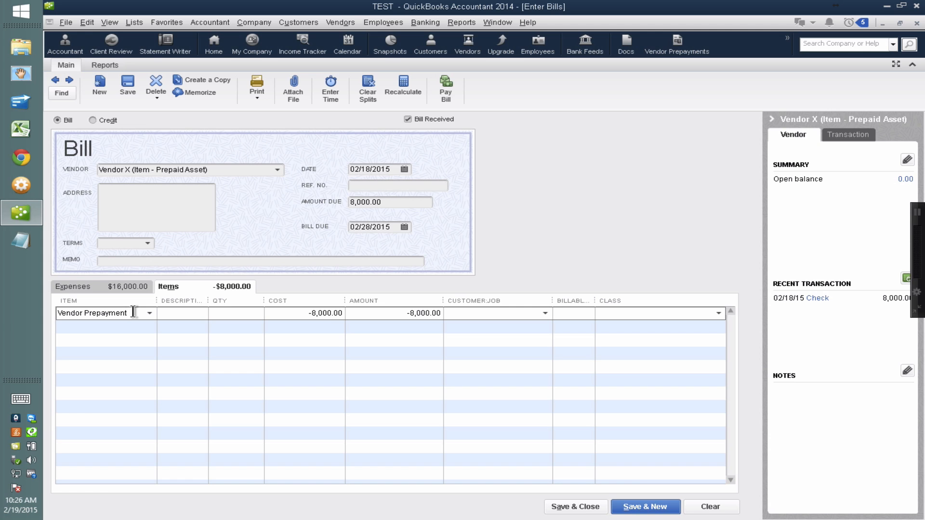
drag(133, 312, 37, 313)
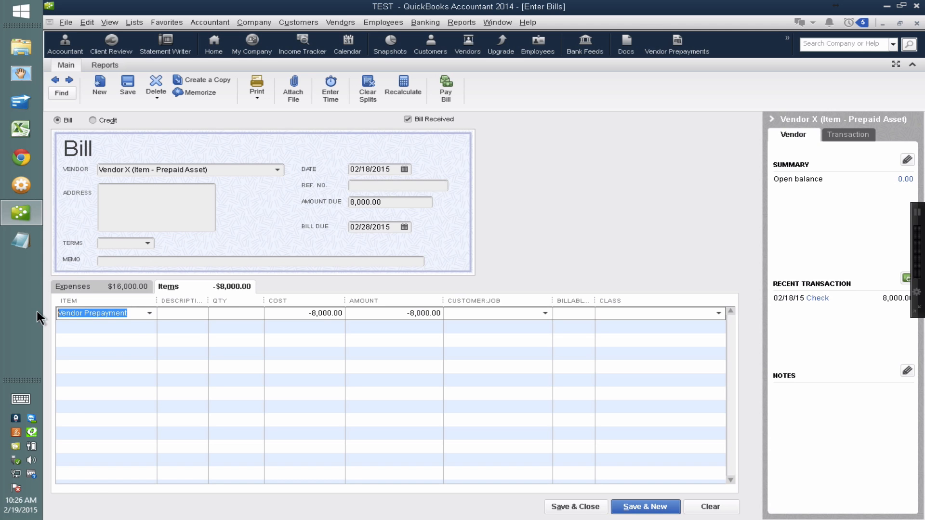
click(112, 287)
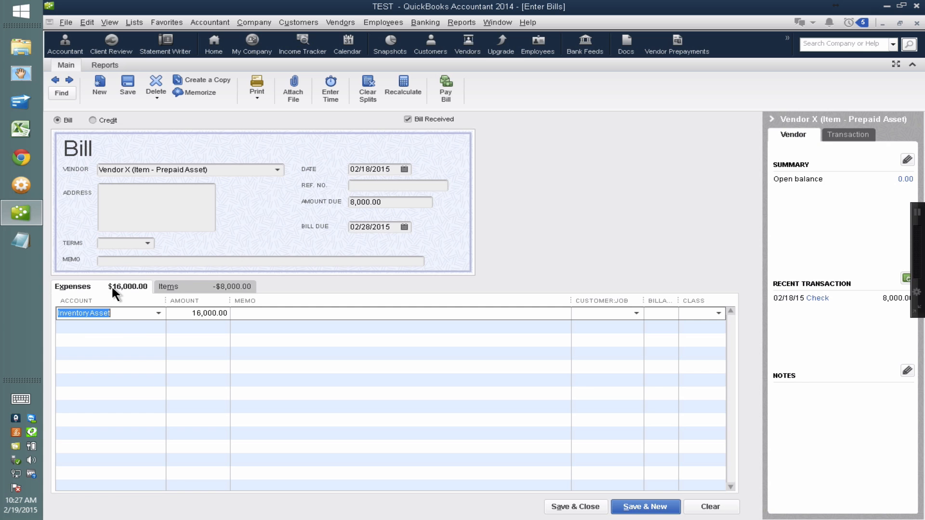
click(111, 327)
text(Prepaid Vendor Payments)
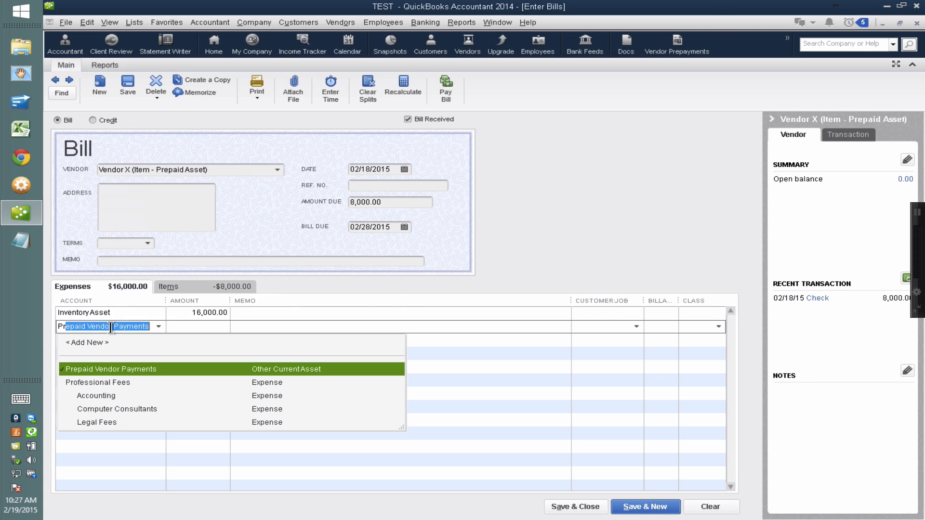
click(129, 368)
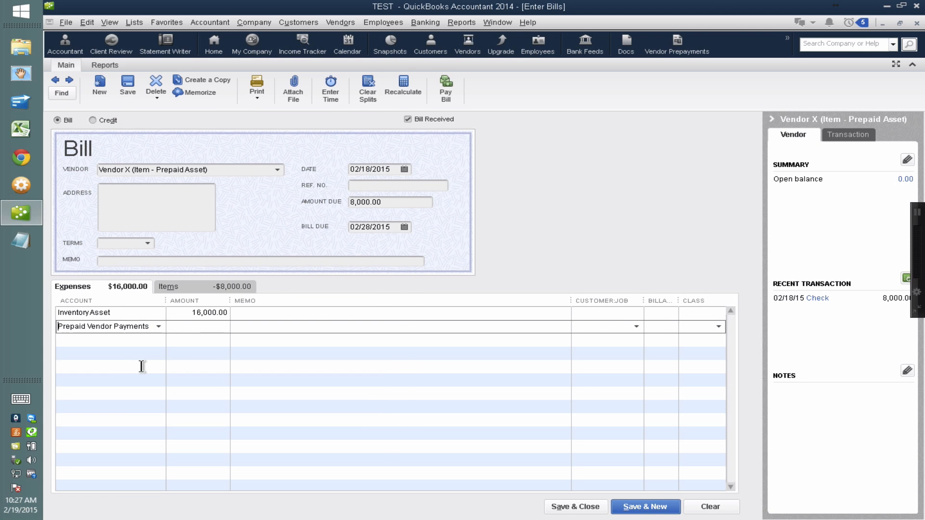
text(-8000)
Clear the Vendor Prepayment item line from the bill and check the remaining expense and item entries.
click(224, 286)
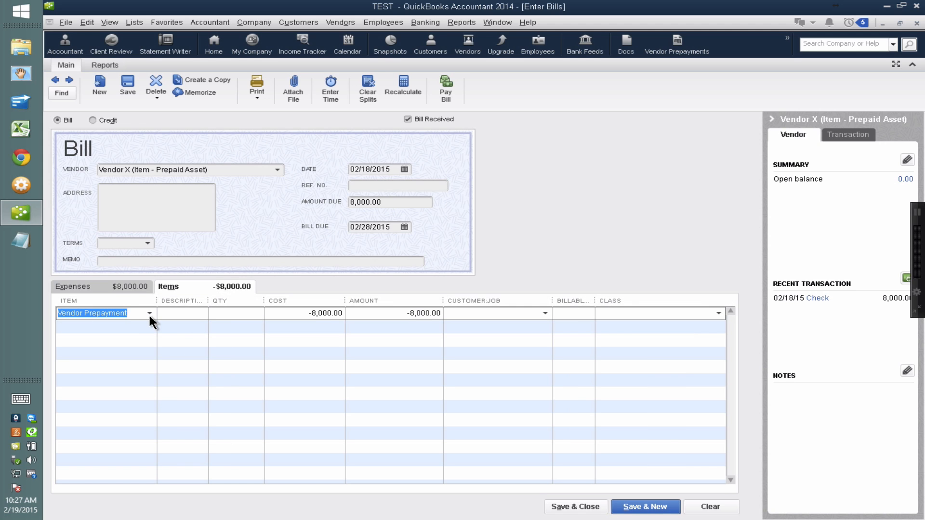
key(Delete)
click(122, 287)
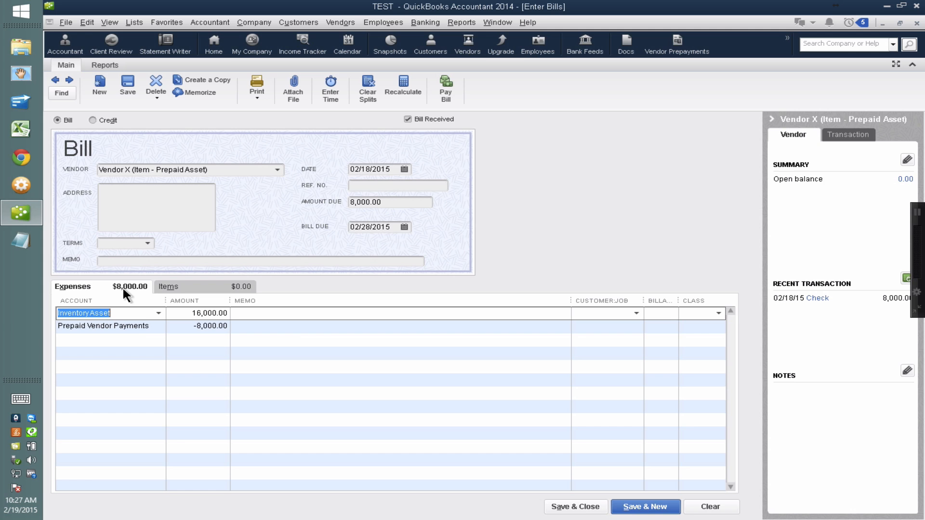
click(141, 325)
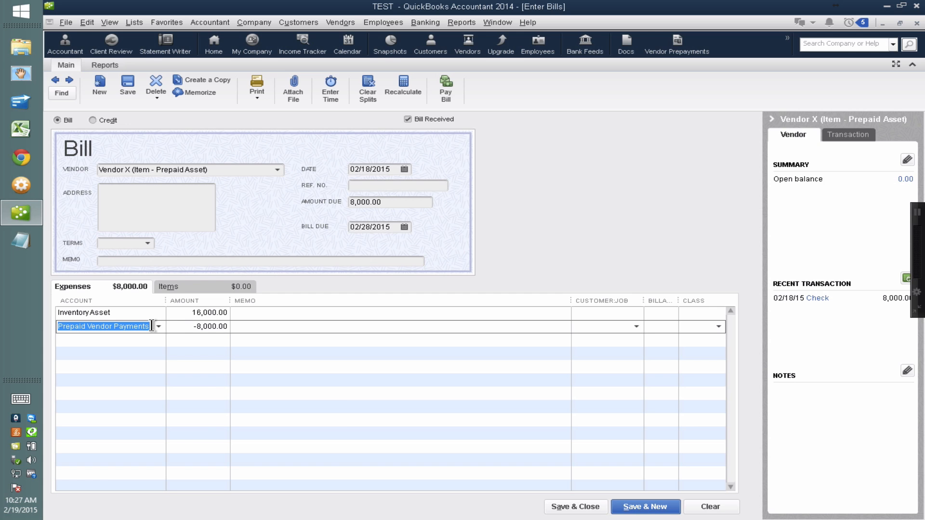
click(190, 281)
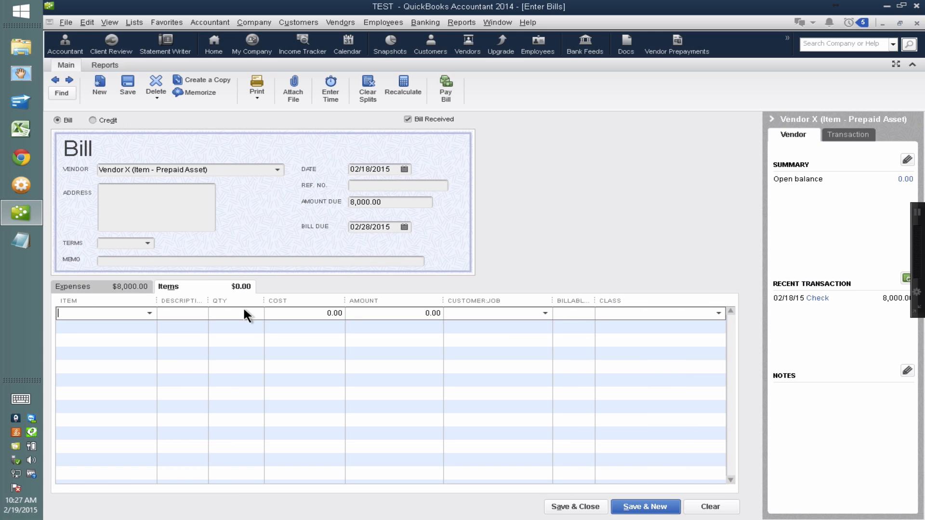
click(148, 311)
click(148, 311)
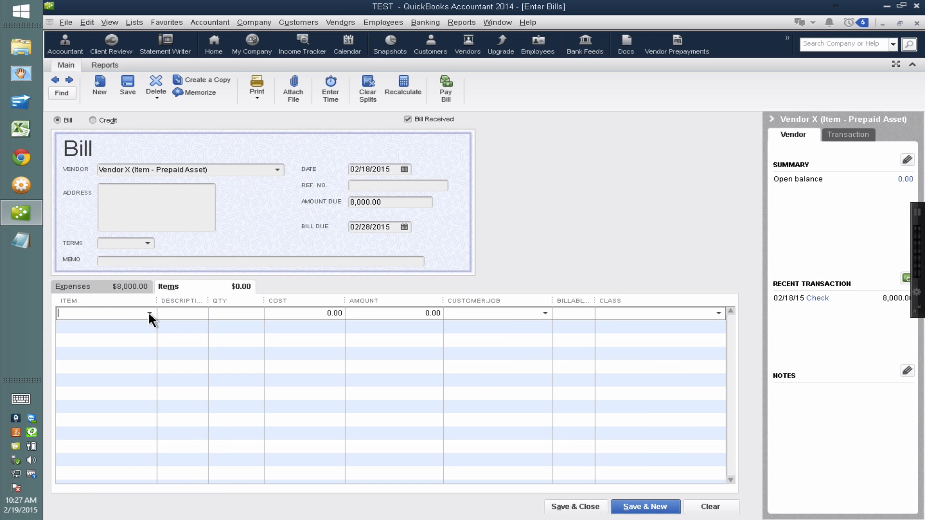
Save and close the bill with its two expense lines, without assigning any classes.
click(119, 286)
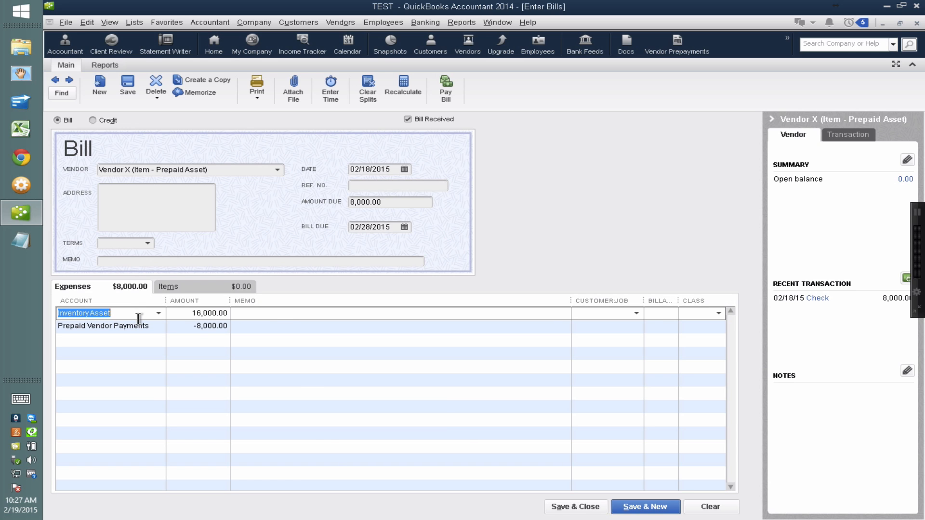
click(585, 505)
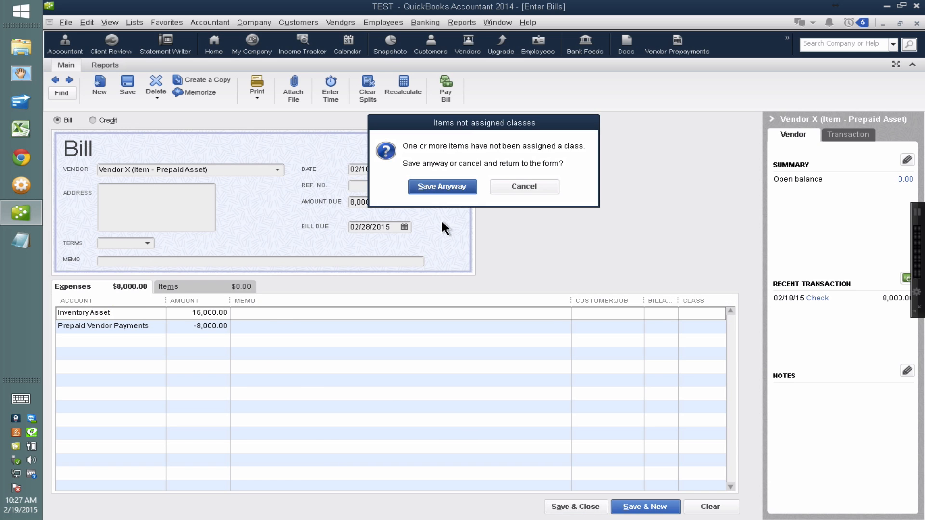
click(439, 188)
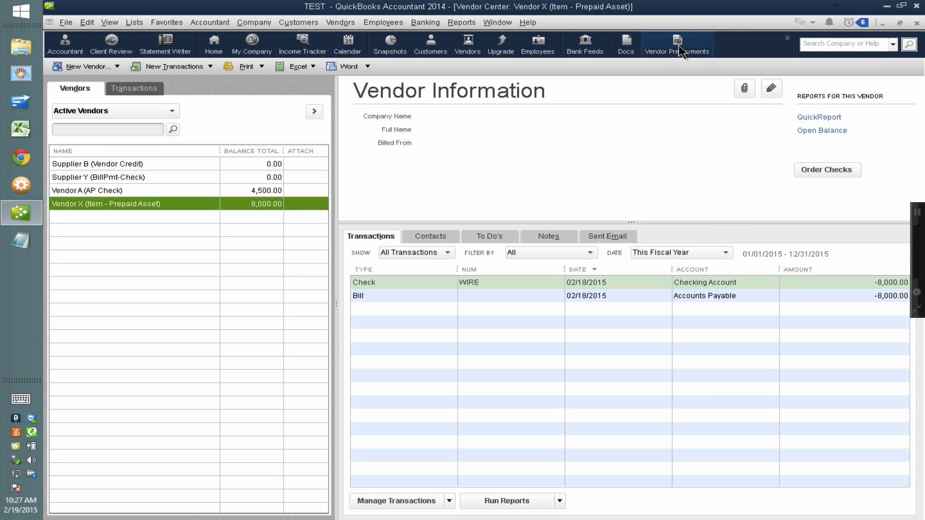
Open the Vendor Prepayments report and examine Vendor X's total debits and credits.
click(678, 45)
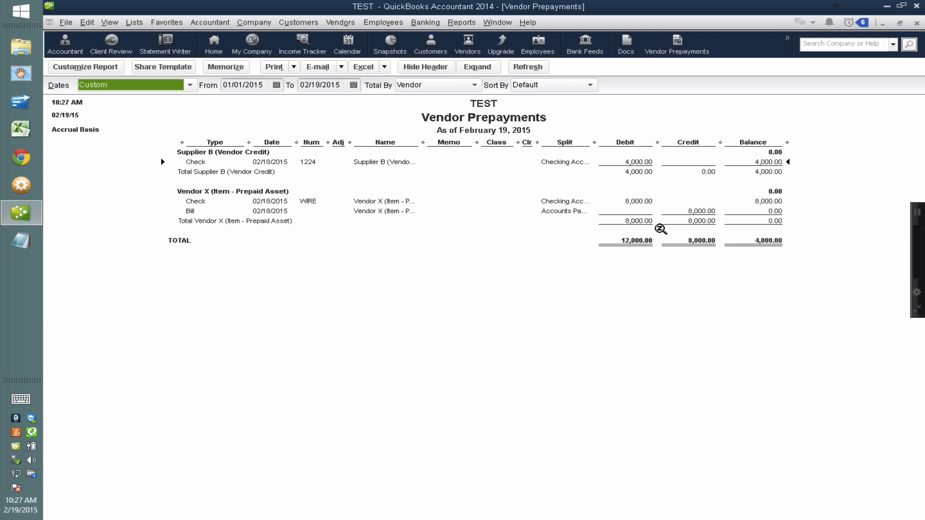
click(642, 222)
click(698, 224)
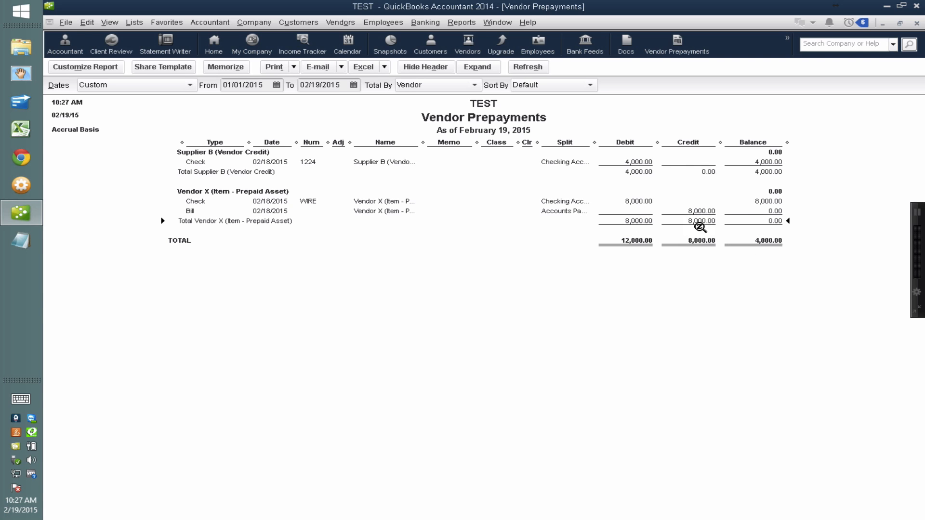